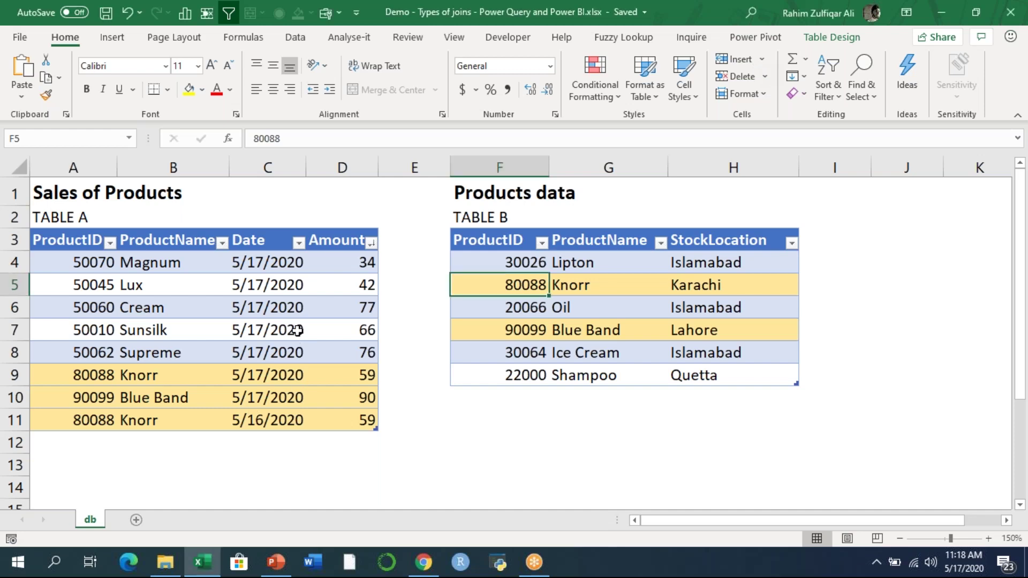
Create a Power Query query from the Sales of Products table (TABLE A).
left_click(254, 303)
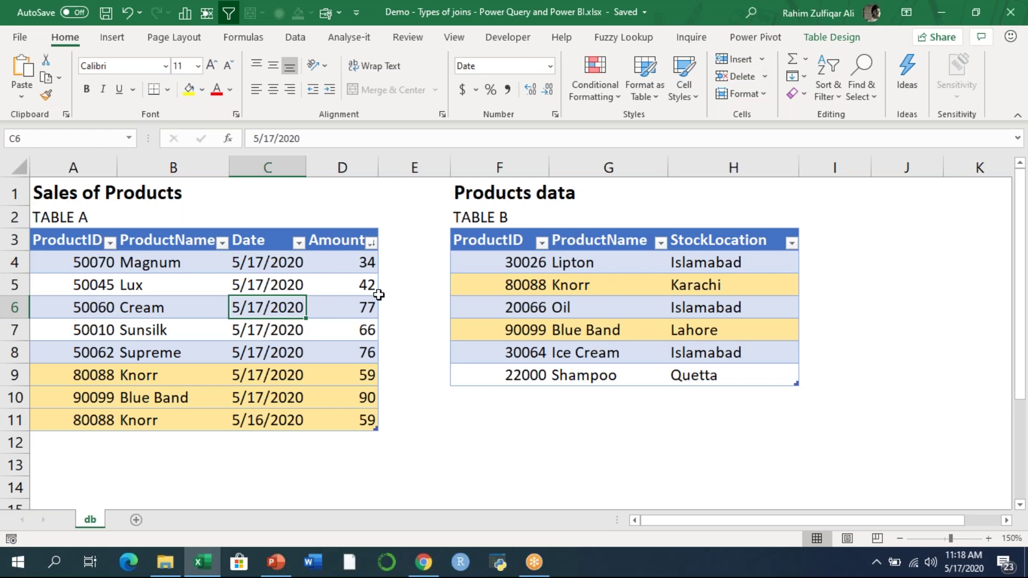
left_click(264, 284)
left_click(295, 37)
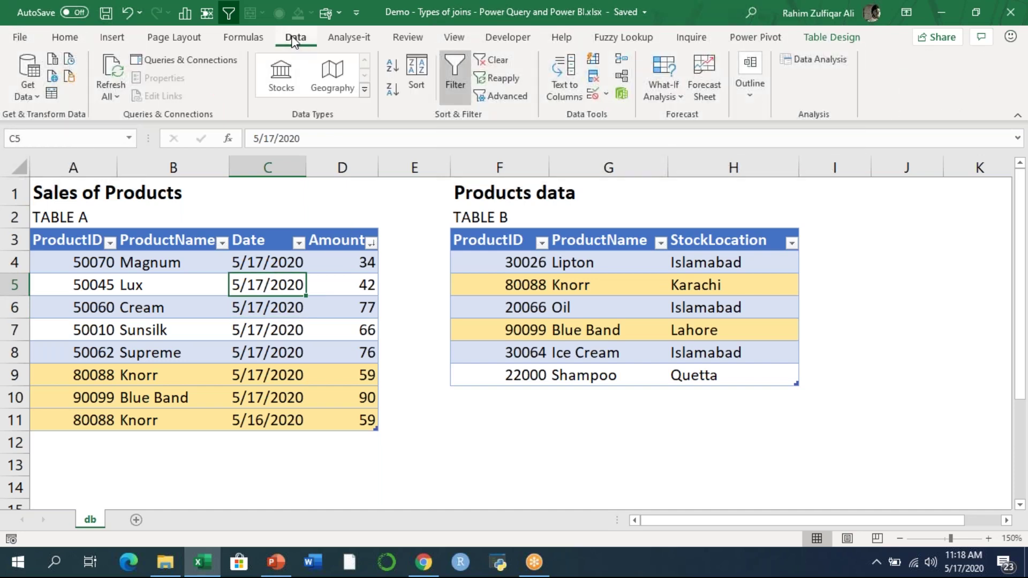
left_click_drag(81, 240, 328, 413)
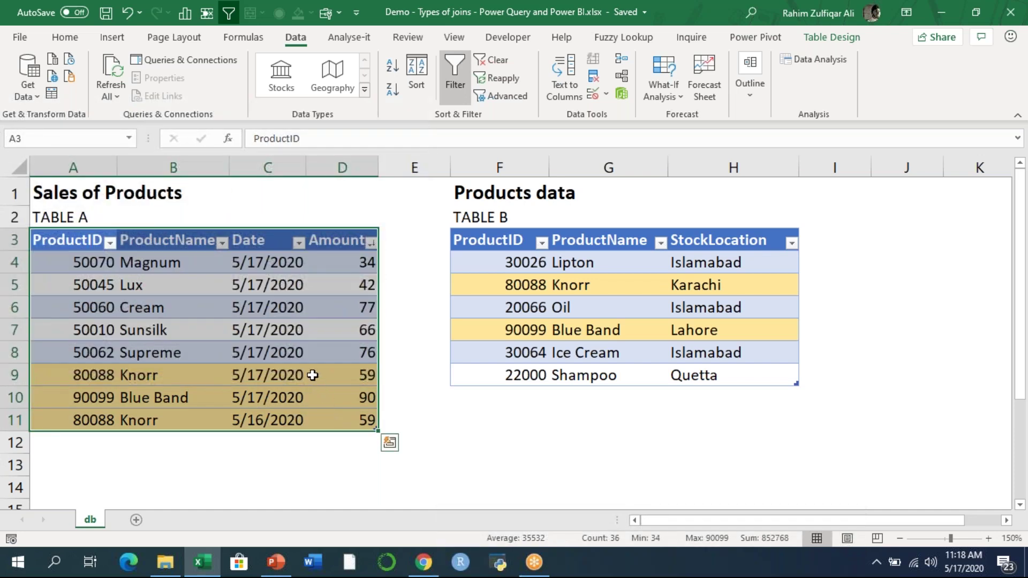
left_click(286, 371)
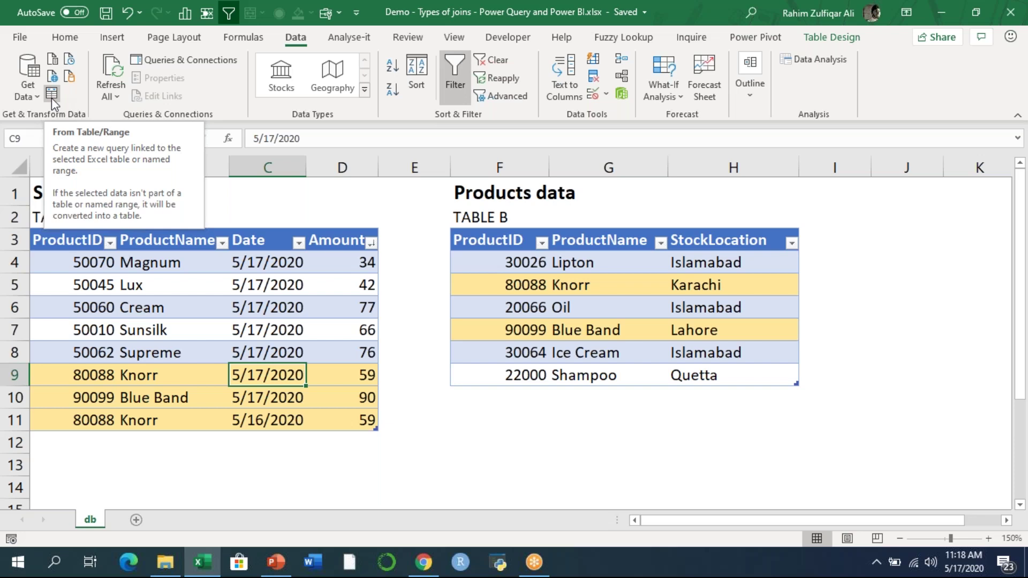
left_click(265, 329)
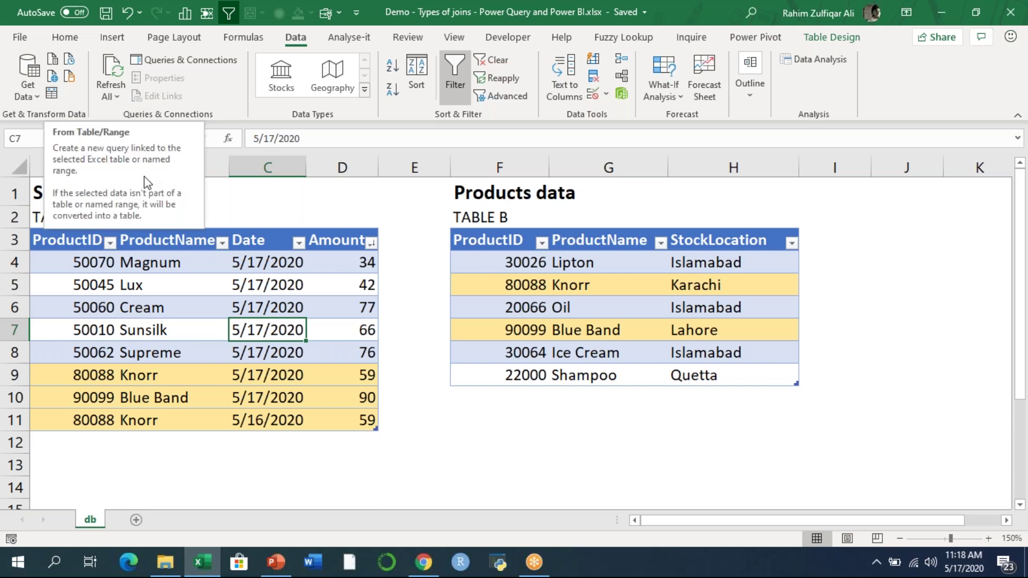
left_click(52, 95)
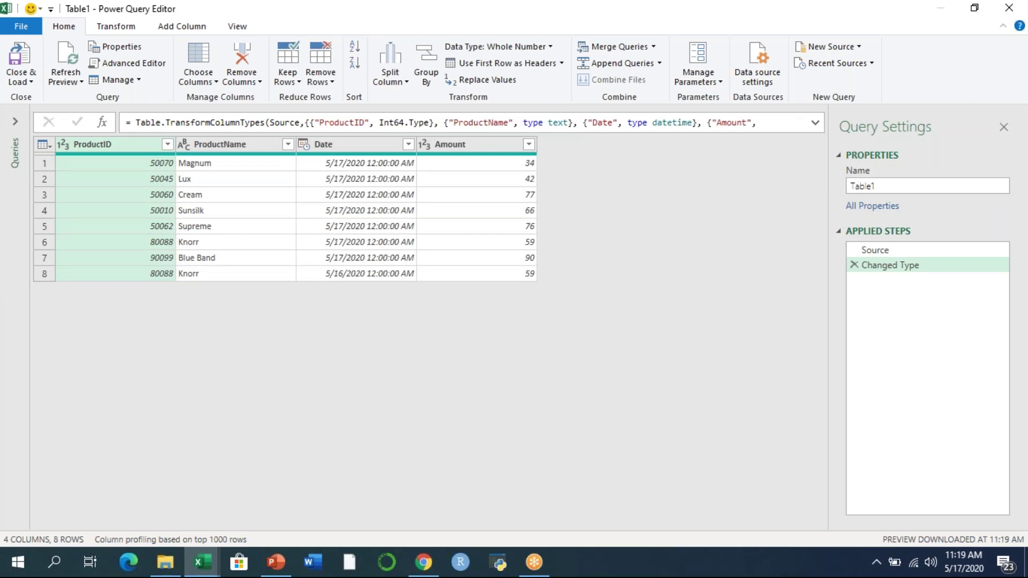
Change the Date column's data type to Date, replacing the current type conversion.
left_click(744, 53)
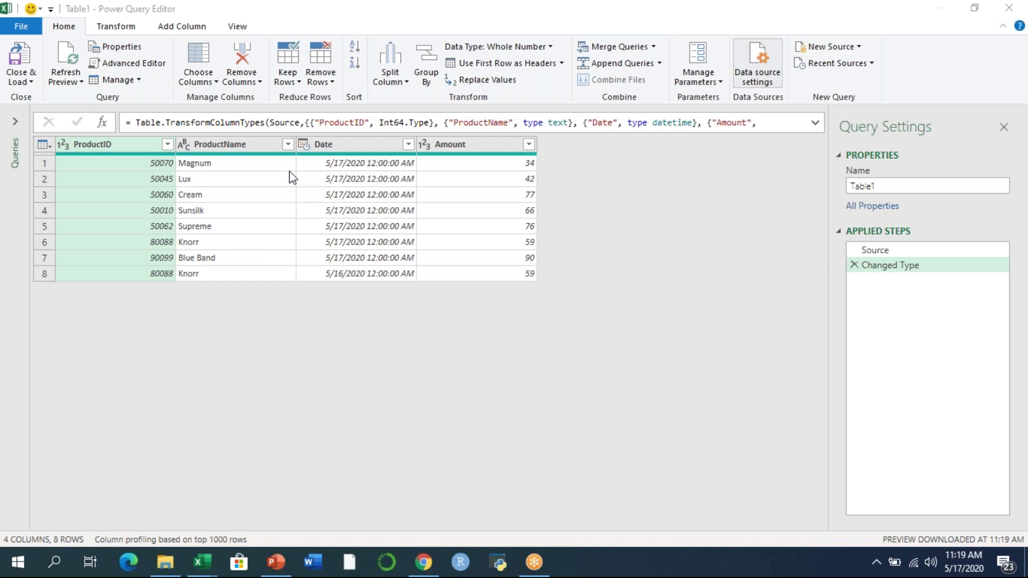
left_click(249, 146)
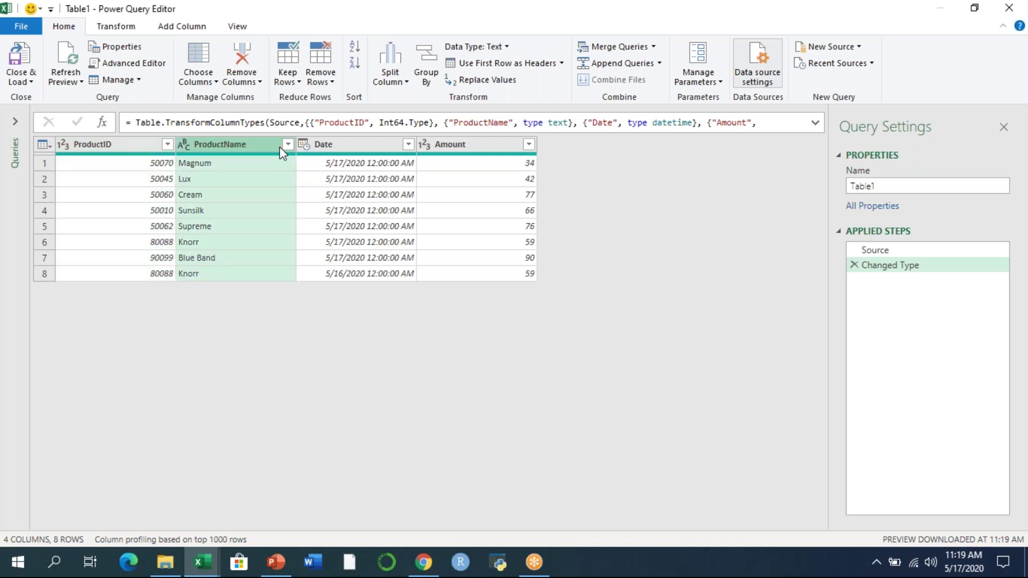
left_click(354, 140)
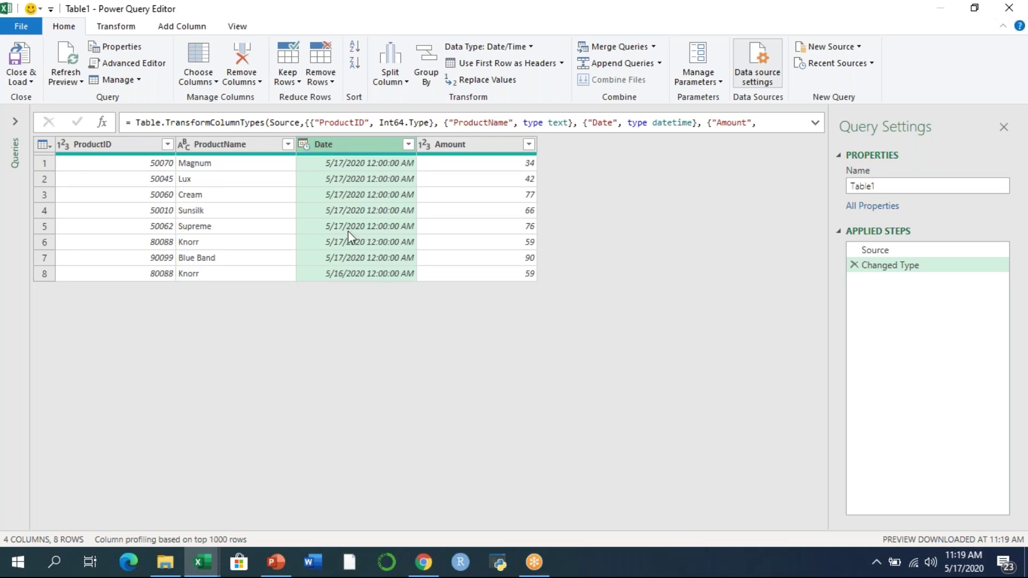
left_click(307, 143)
left_click(348, 246)
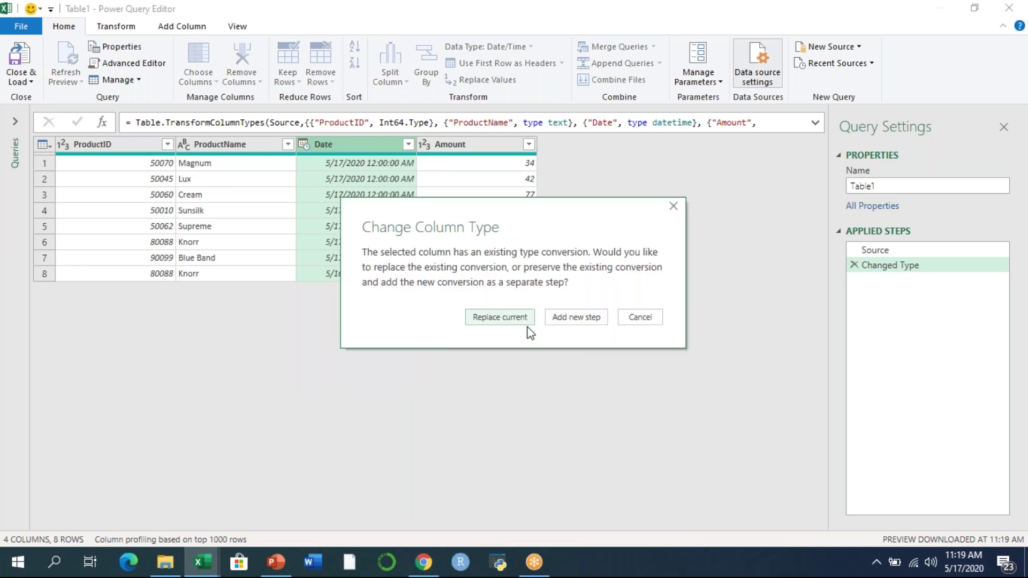
left_click(505, 318)
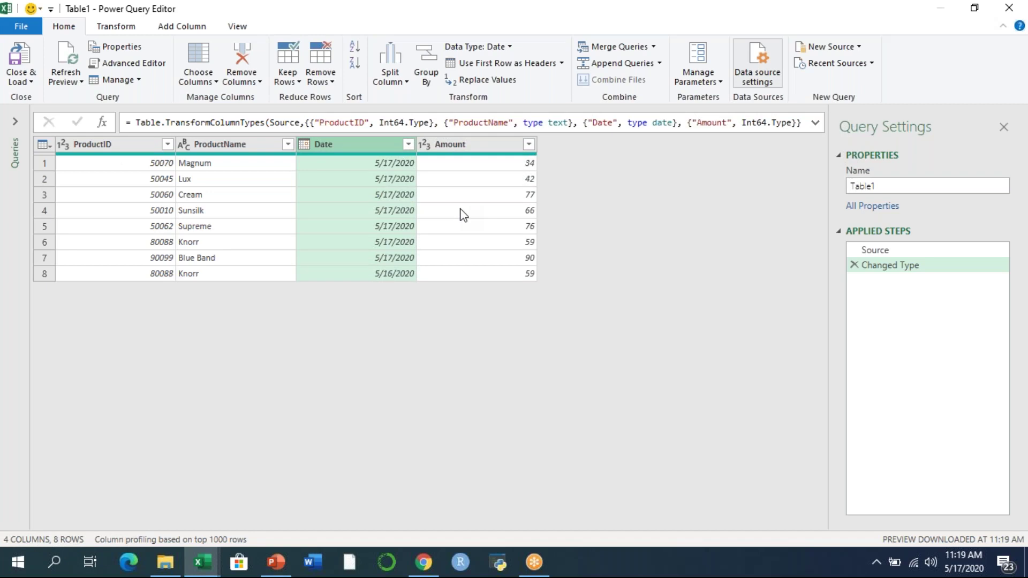
Close the query editor and load the sales query into the workbook as a connection only.
left_click(31, 82)
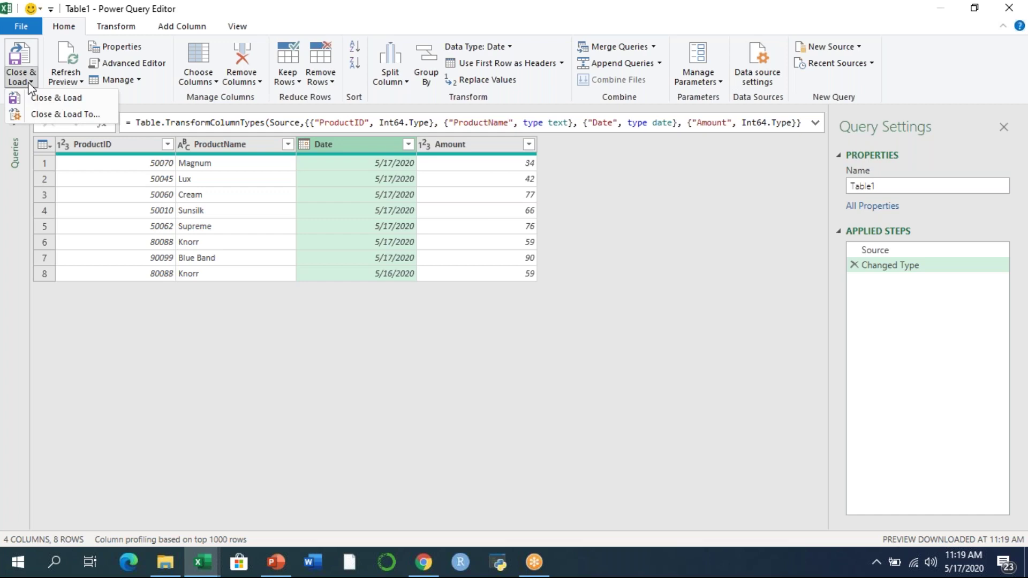
left_click(52, 114)
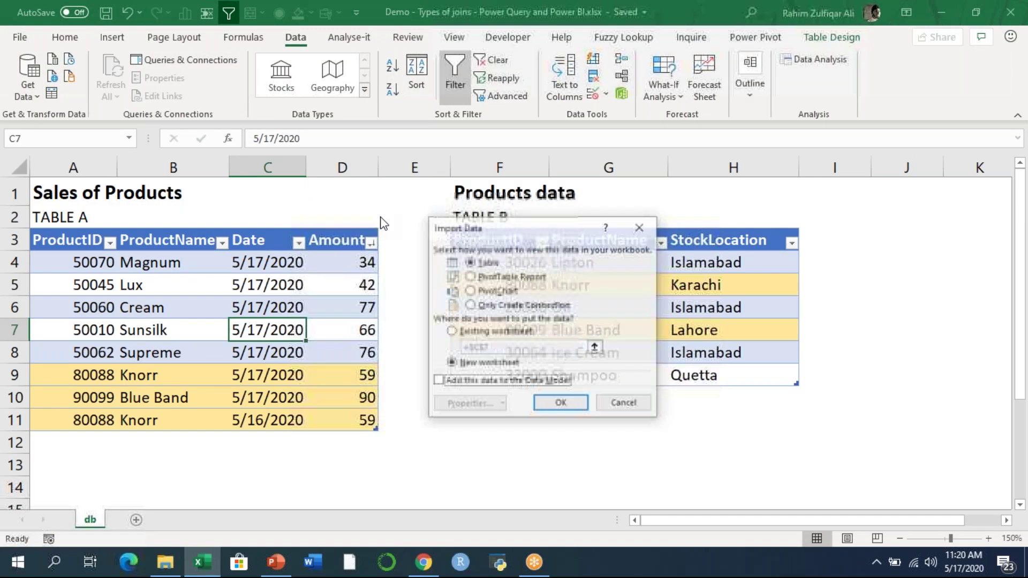
left_click_drag(470, 227, 350, 146)
left_click(365, 225)
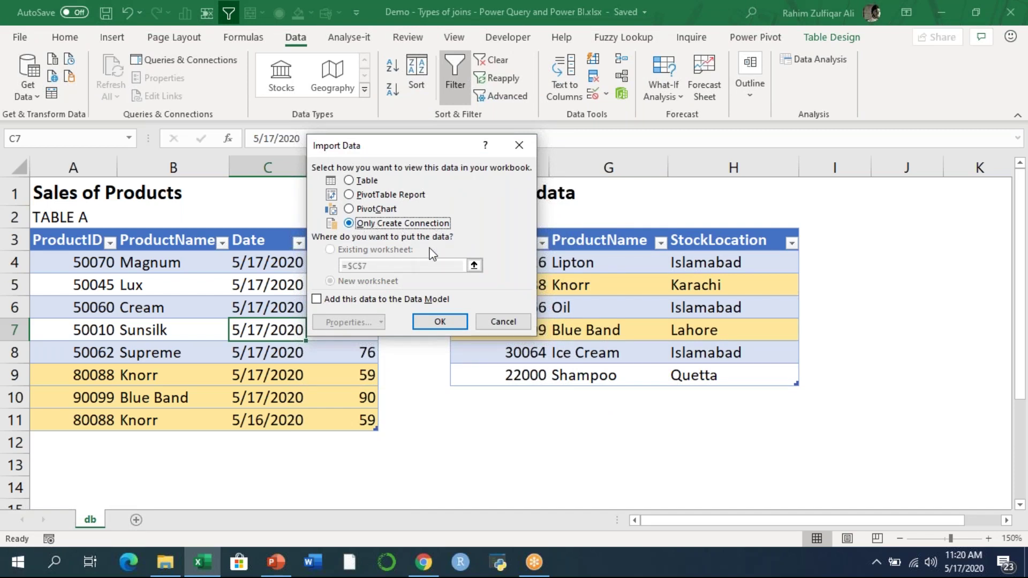
left_click(431, 323)
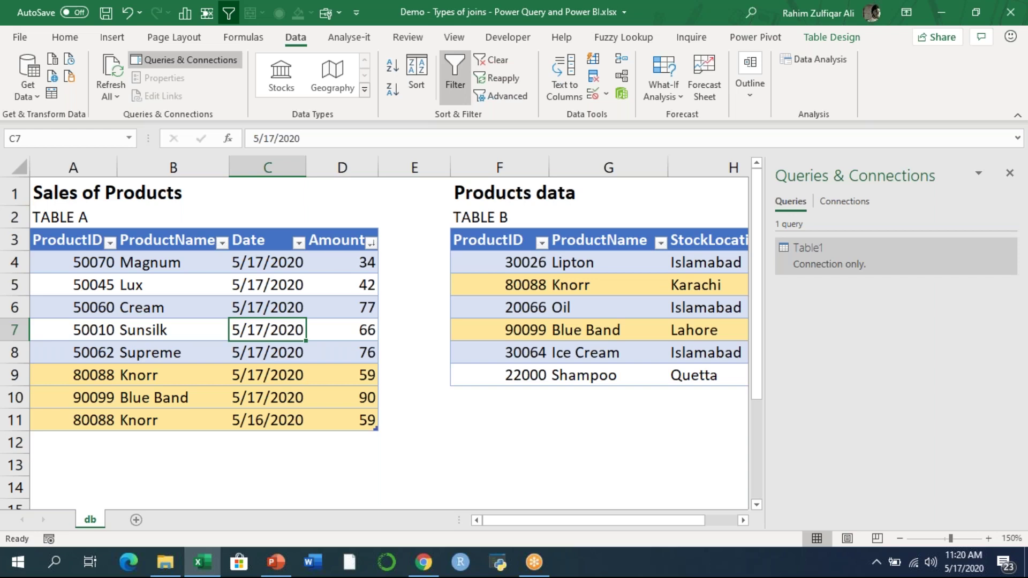
mouse_move(855, 268)
mouse_move(830, 250)
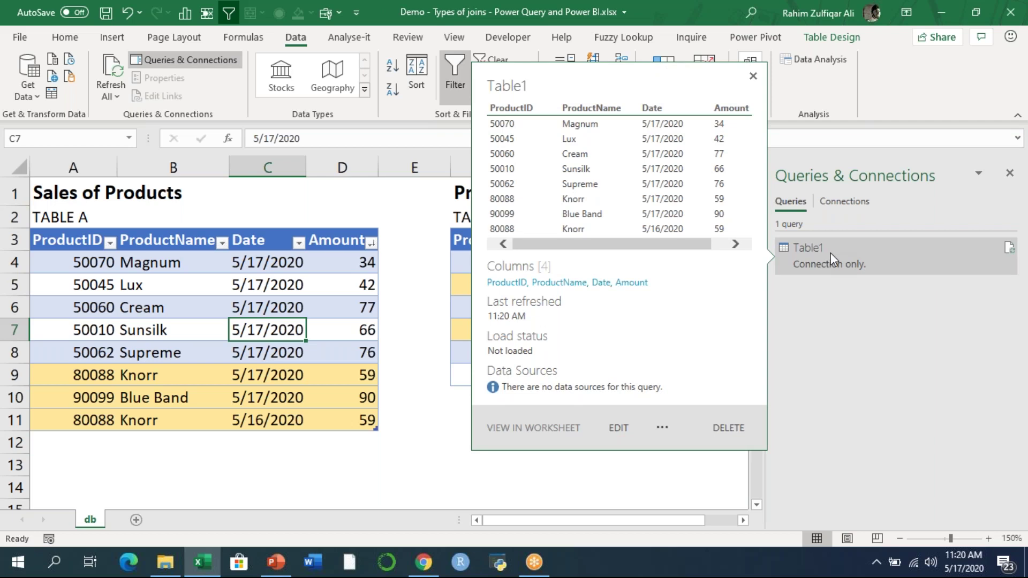
Create a query from the Products data table (TABLE B) and load it as a connection only.
left_click(443, 281)
left_click(482, 281)
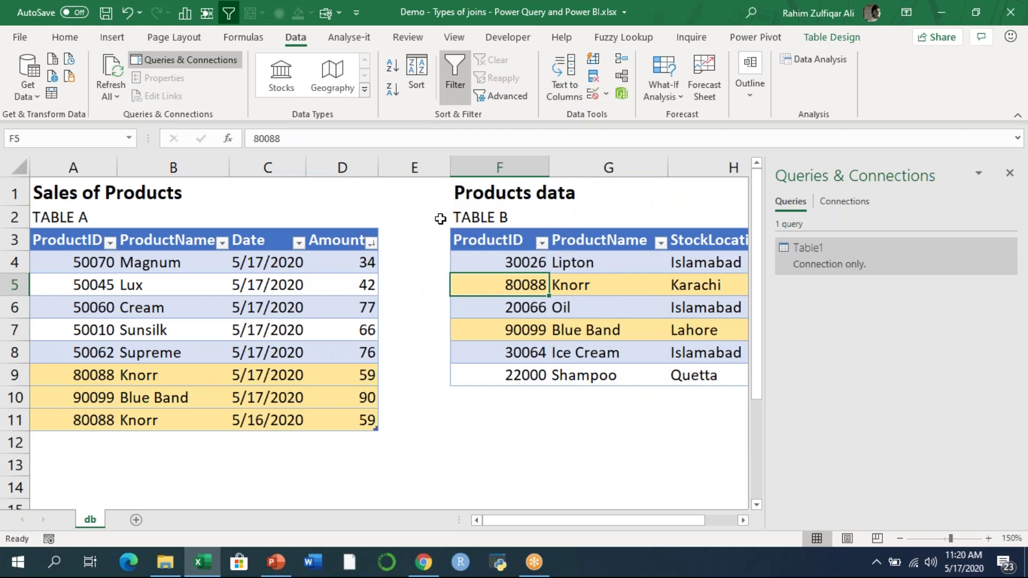
left_click(51, 94)
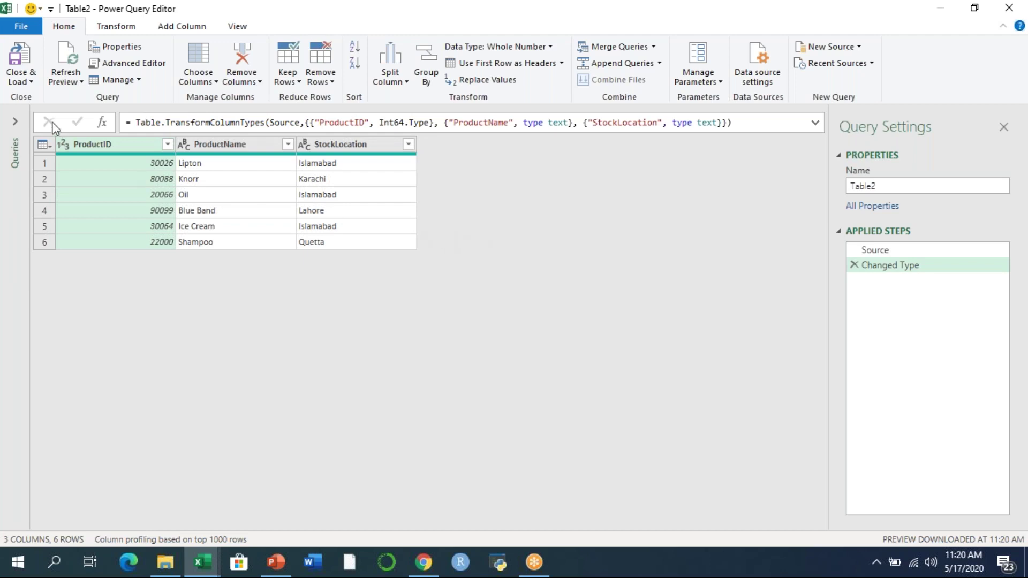
left_click(28, 85)
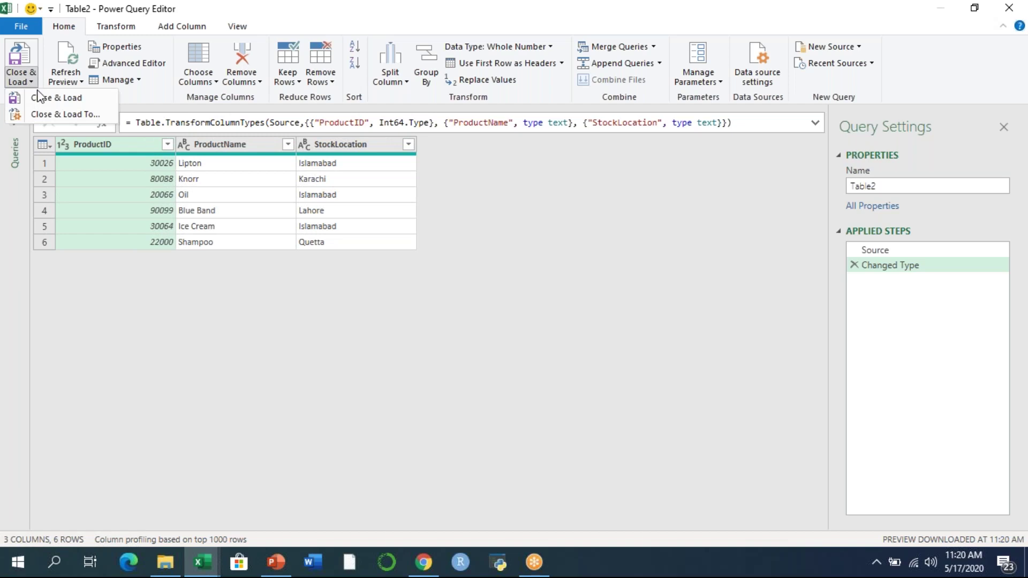
left_click(57, 112)
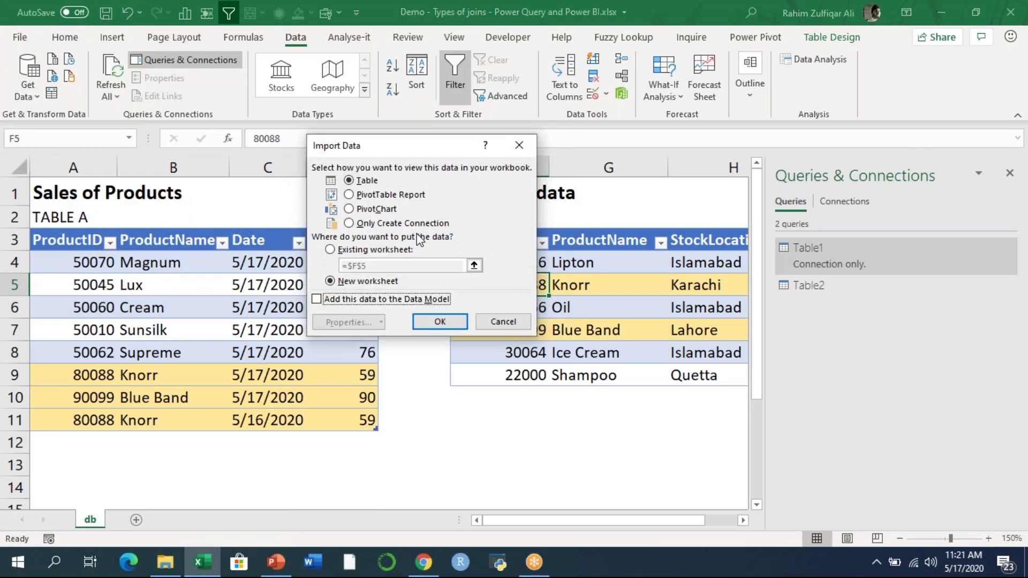
left_click(408, 227)
left_click(439, 322)
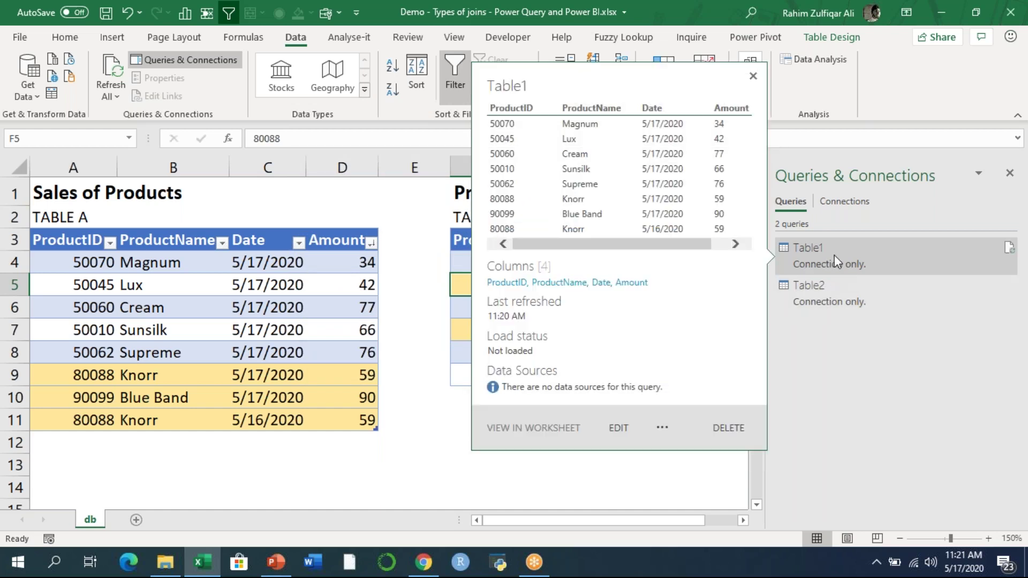
Start a merge of the two queries with Table1 as the first table and Table2 as the second.
left_click(335, 278)
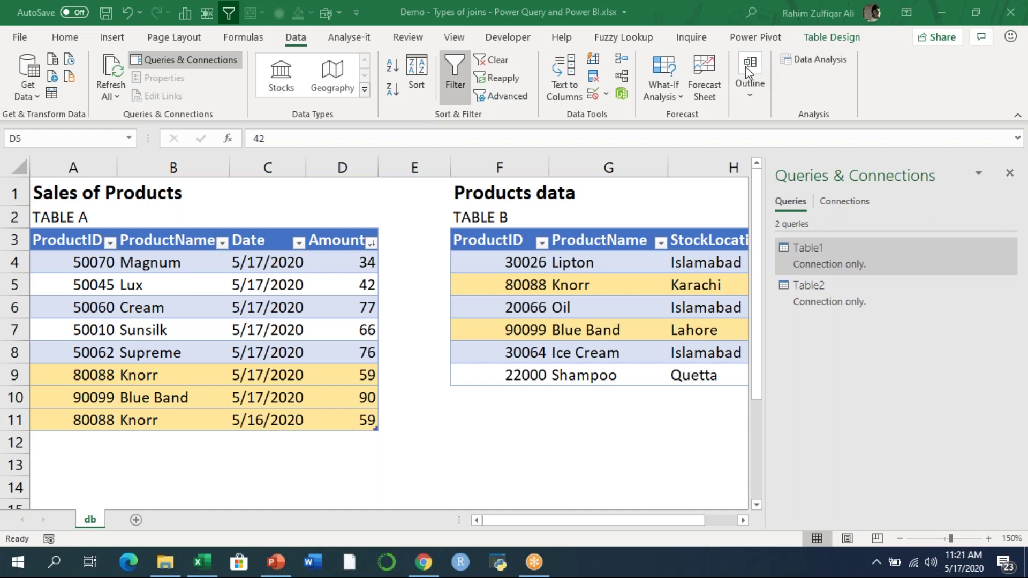
left_click(26, 98)
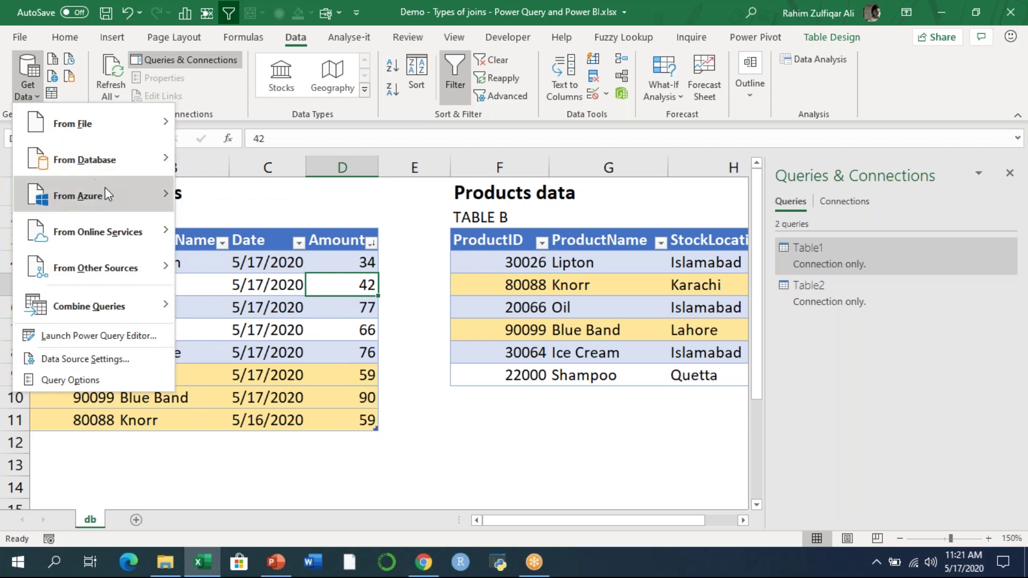
mouse_move(111, 303)
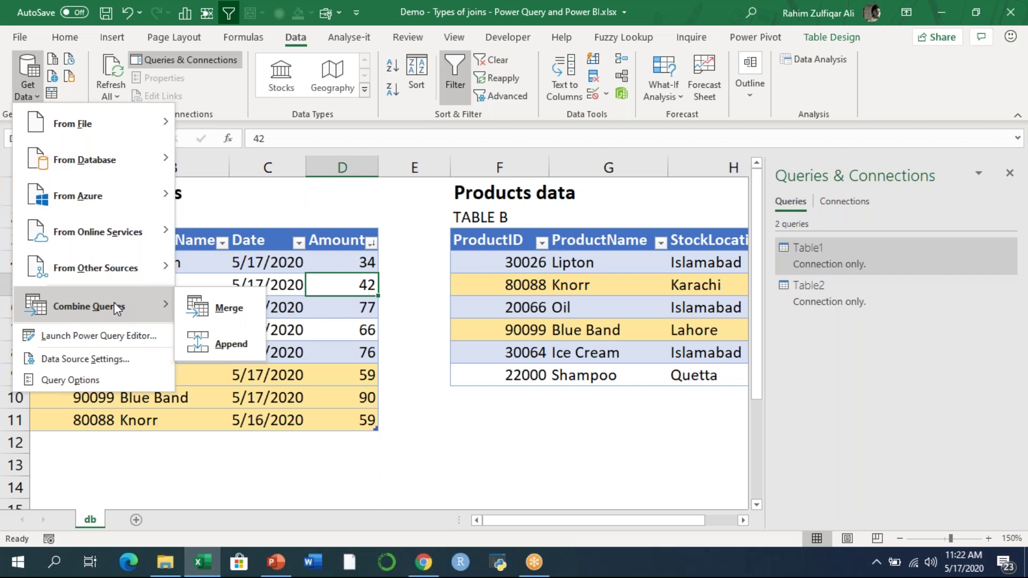
left_click(217, 304)
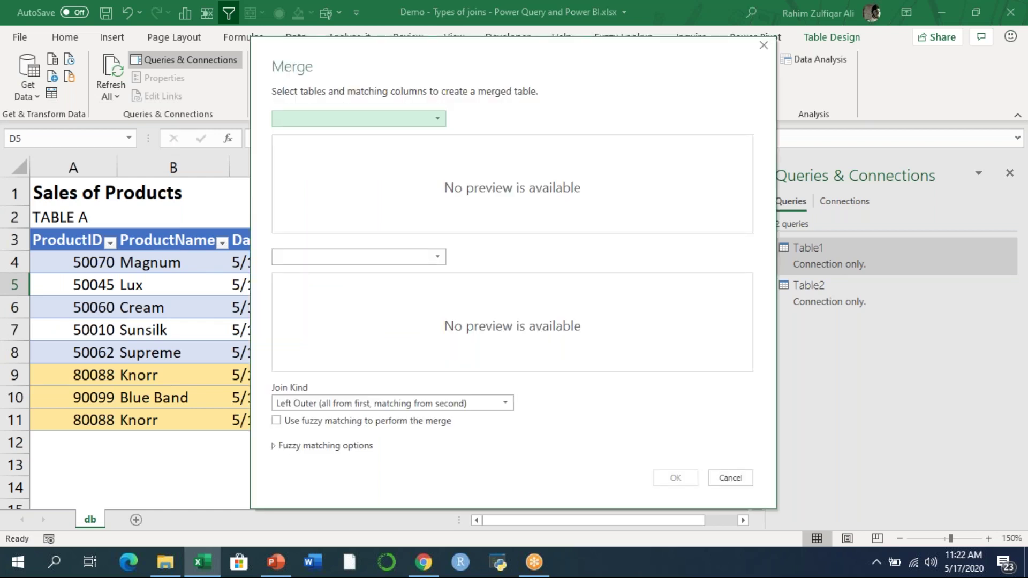
left_click(307, 118)
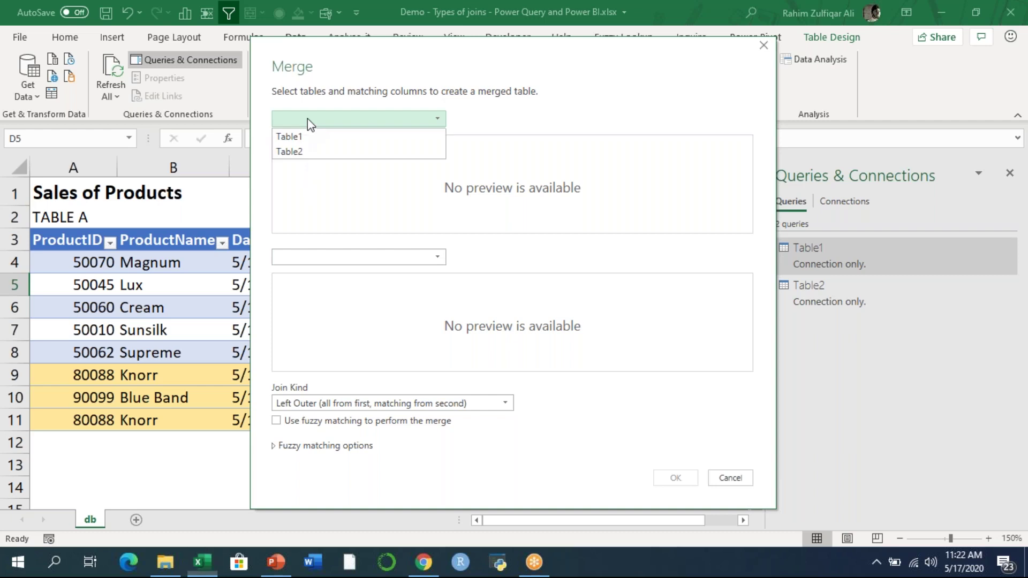
left_click(297, 136)
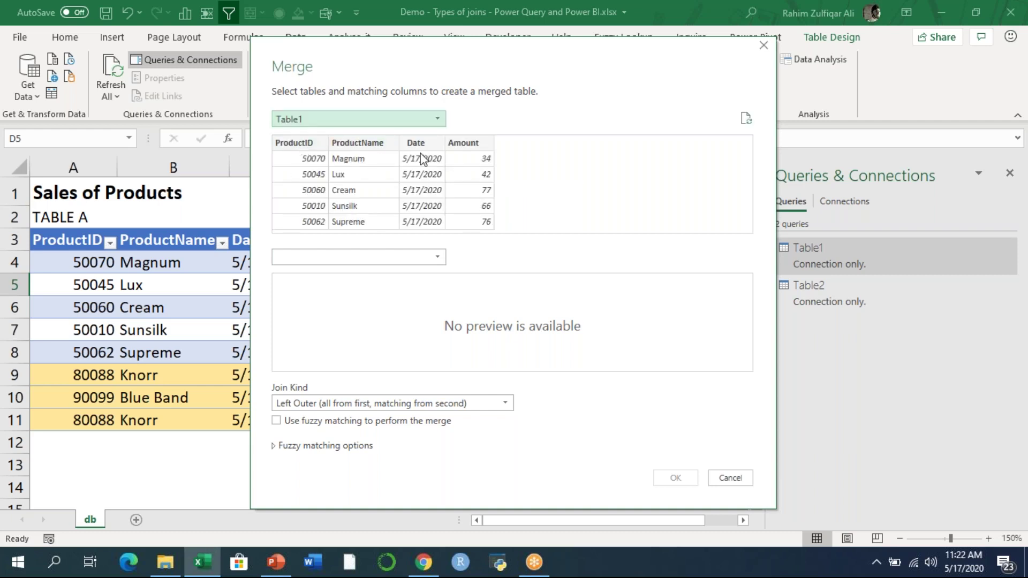
left_click(354, 257)
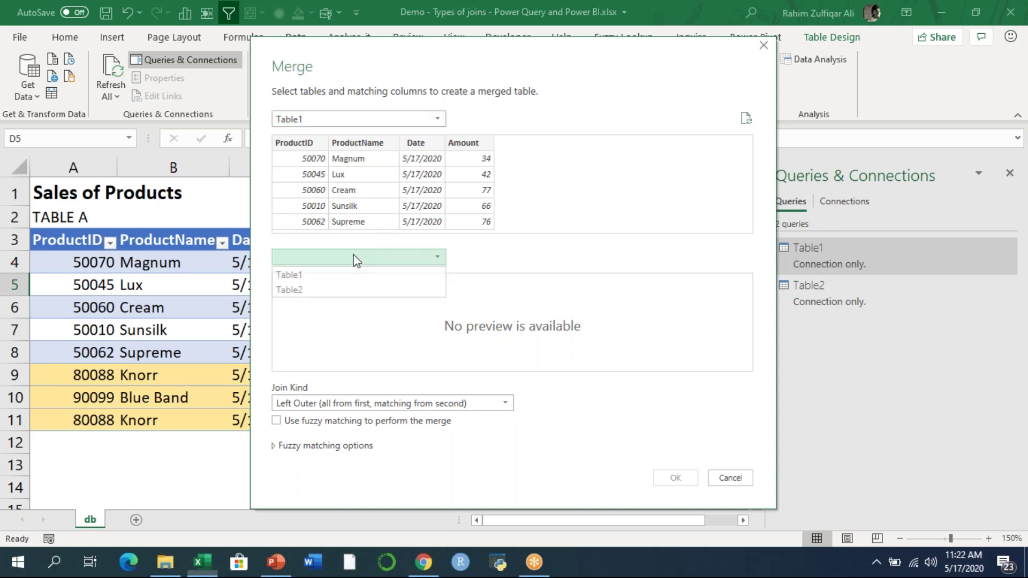
left_click(294, 290)
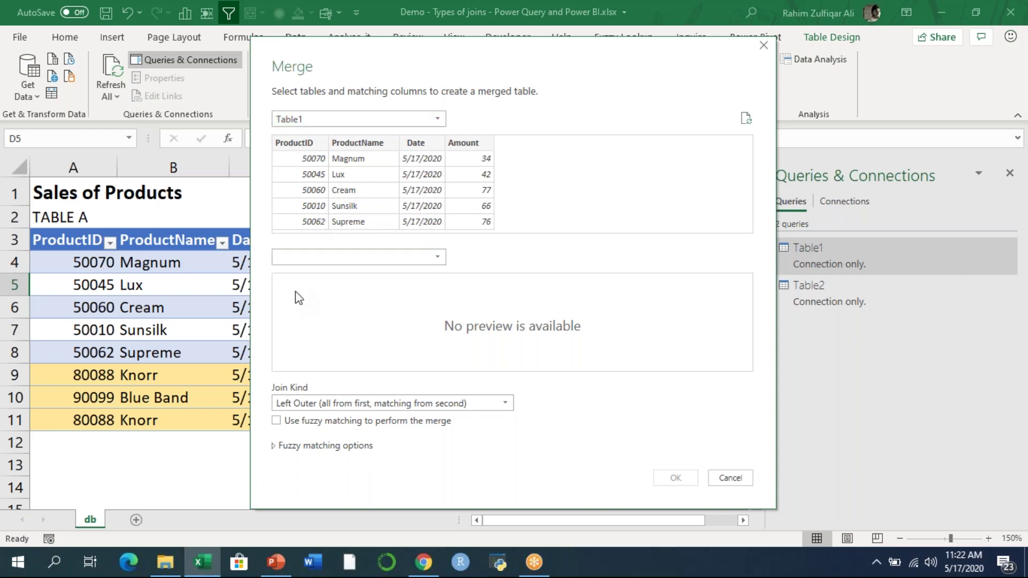
left_click(354, 116)
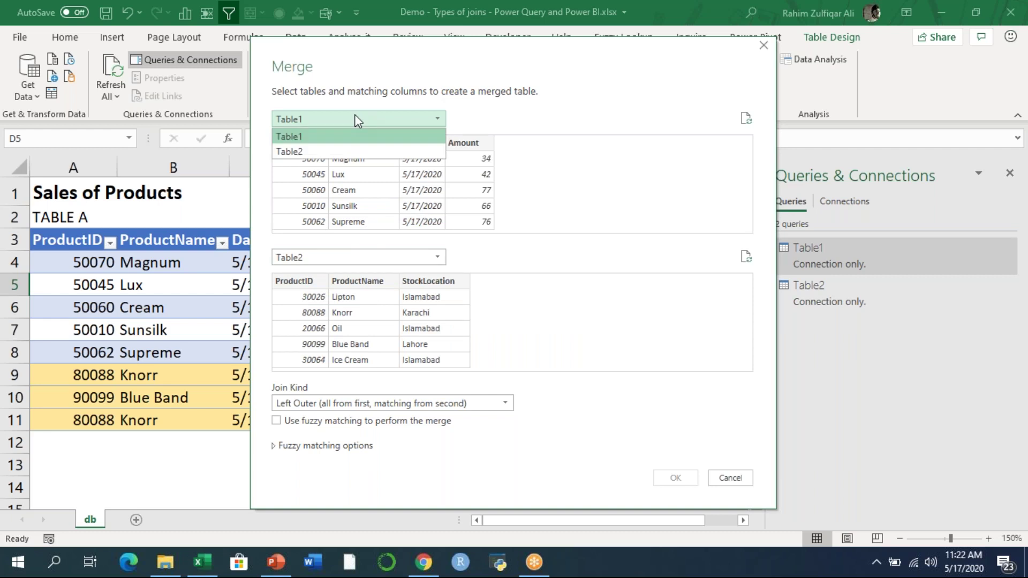
left_click(289, 137)
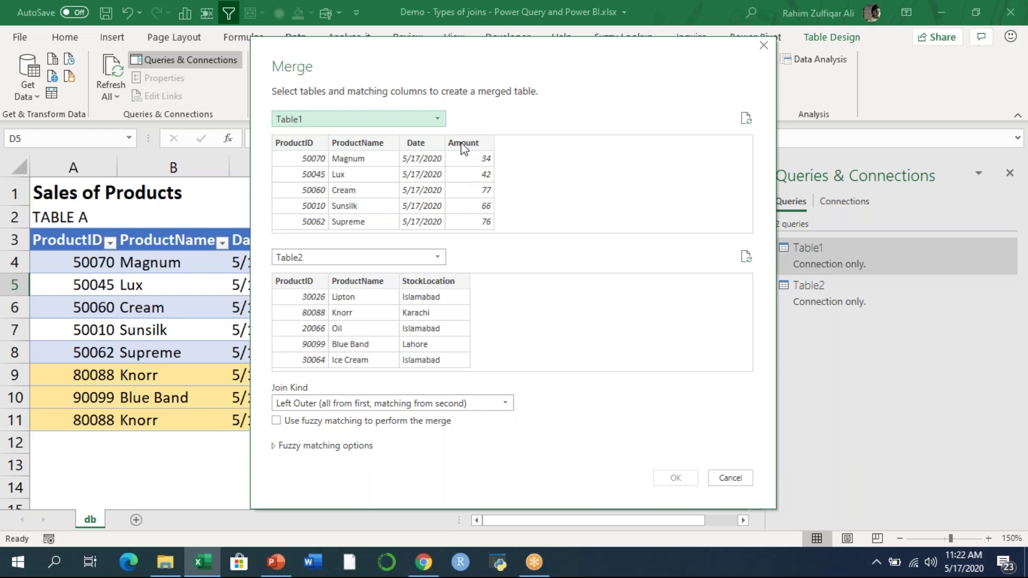
left_click(299, 258)
left_click(295, 291)
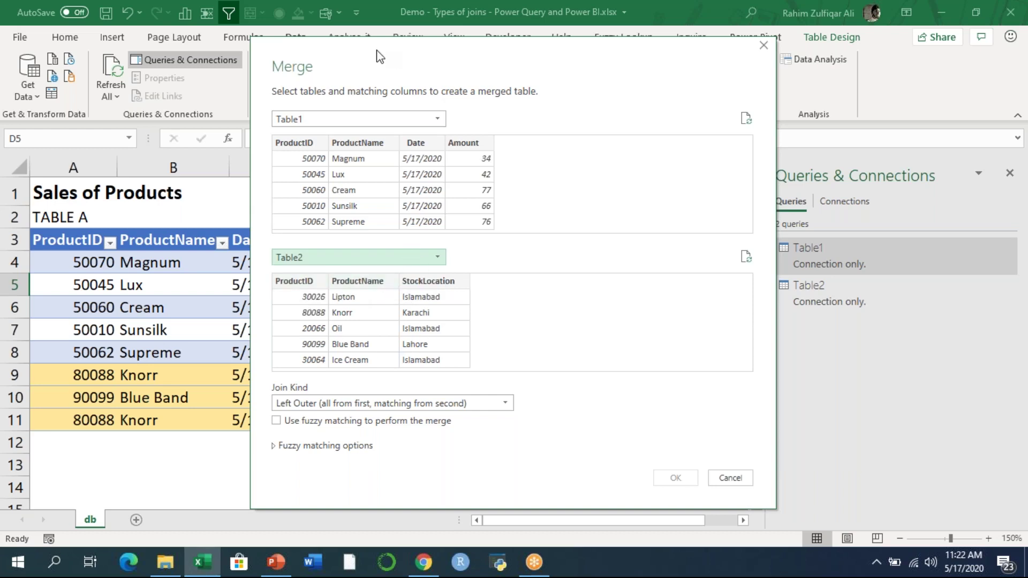
Set the merge's join kind to Left Outer (all from first, matching from second).
left_click_drag(381, 55, 355, 38)
left_click(401, 393)
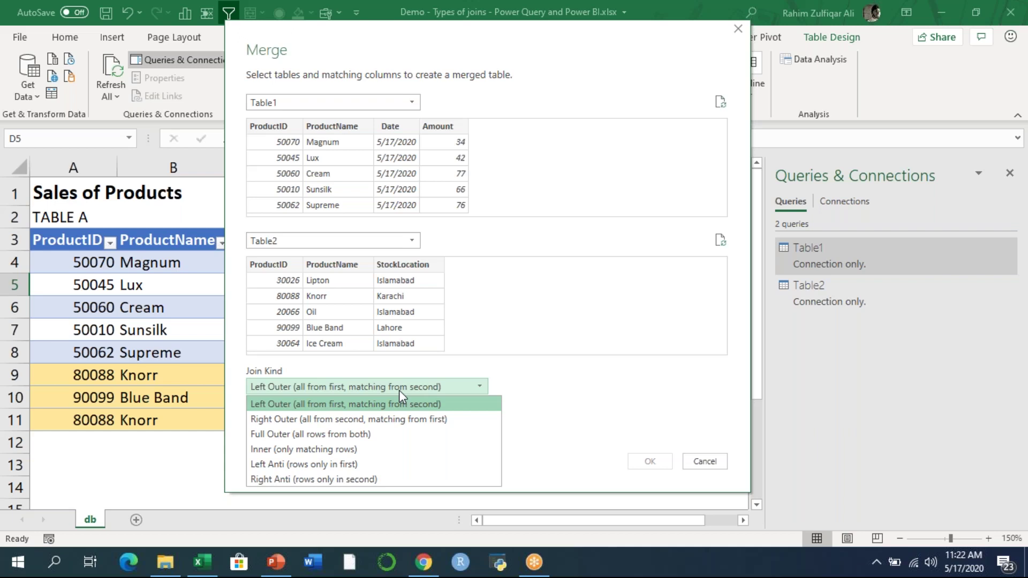
left_click(352, 405)
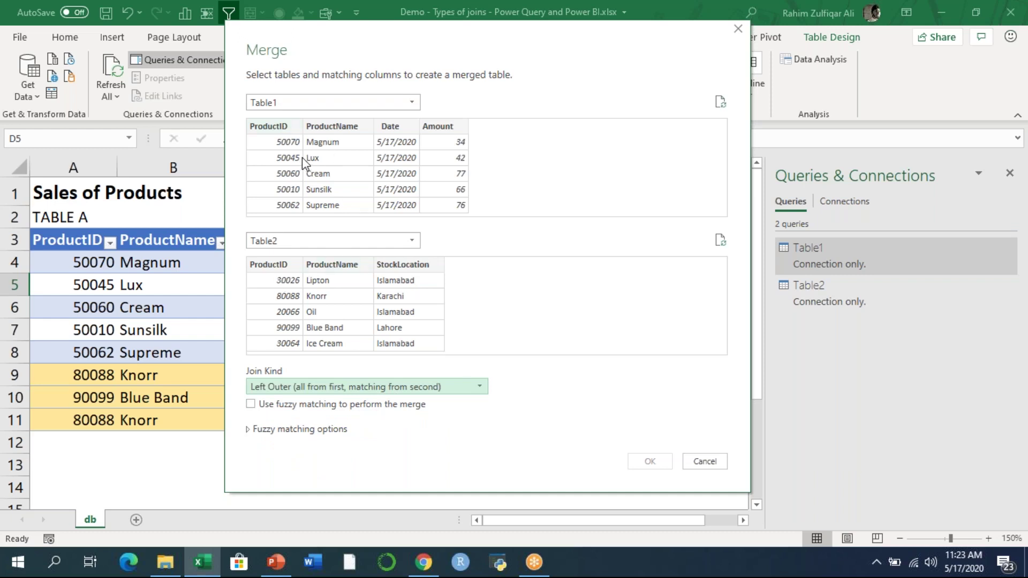
Match Table1 and Table2 on their ProductID columns and create the left outer merge query.
left_click(284, 131)
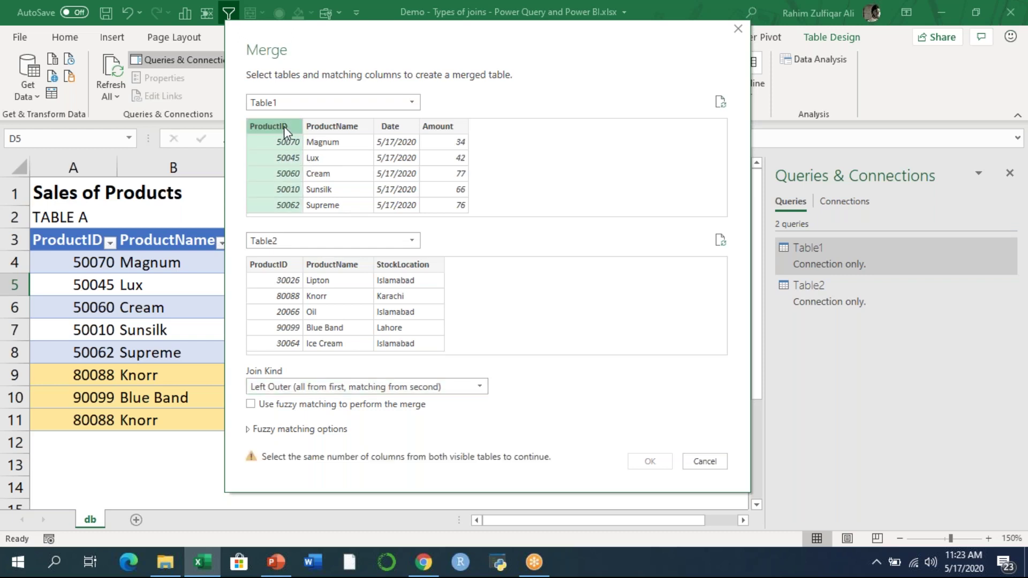
left_click(272, 265)
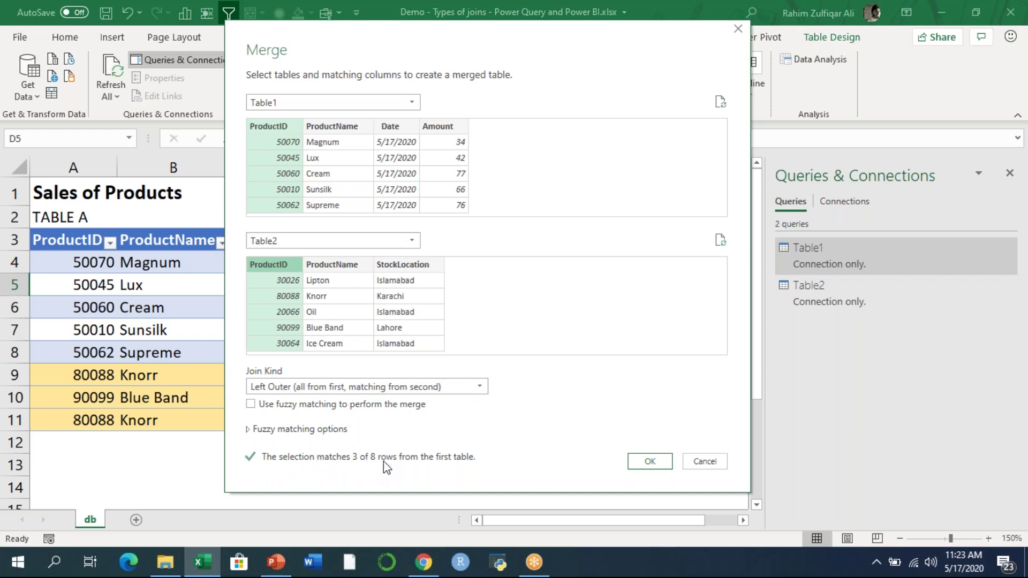
left_click(650, 461)
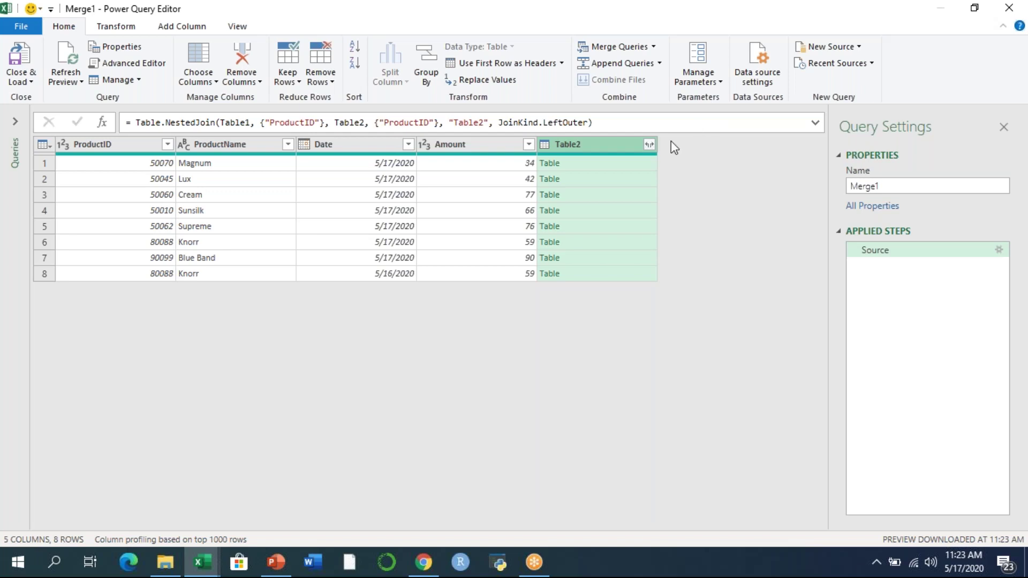
Expand all Table2 columns without the original column name as prefix and load the merged query into the workbook.
left_click(649, 145)
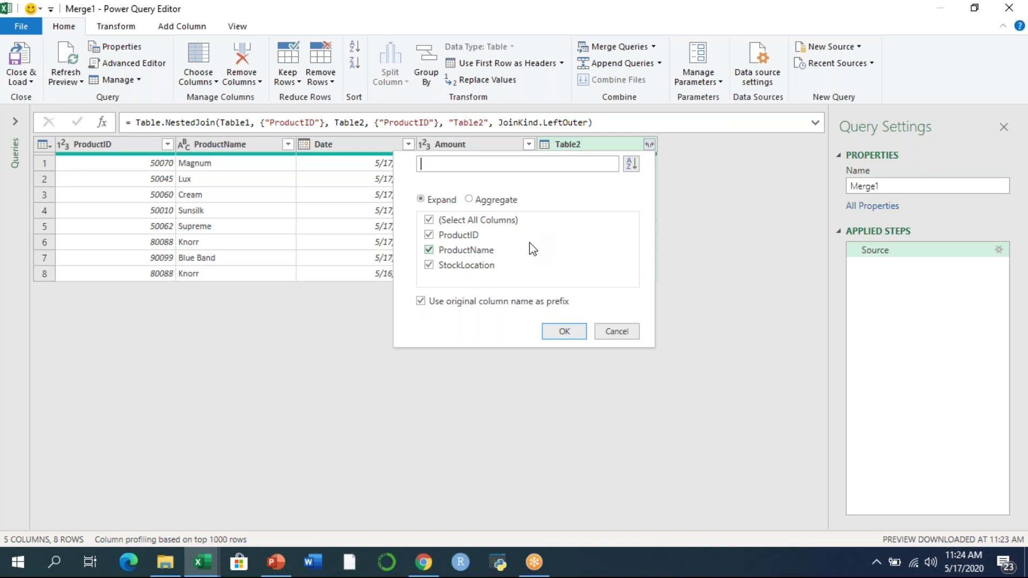
left_click(429, 265)
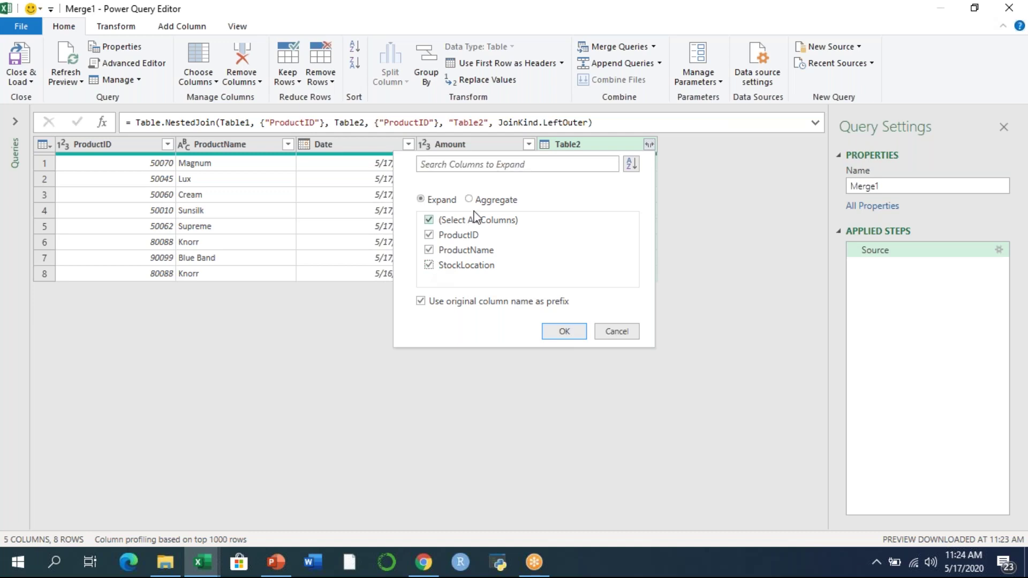
left_click(493, 202)
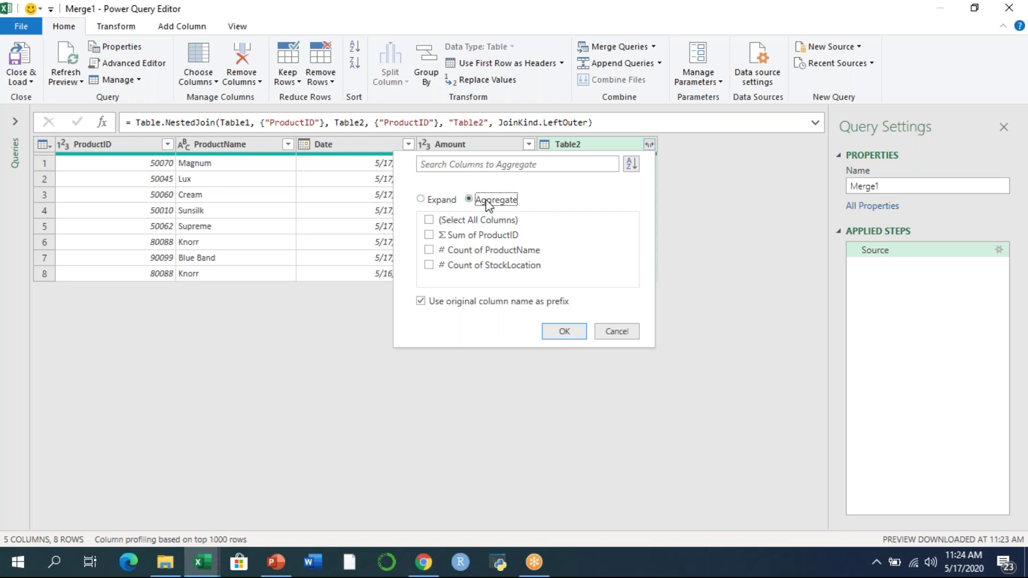
left_click(443, 199)
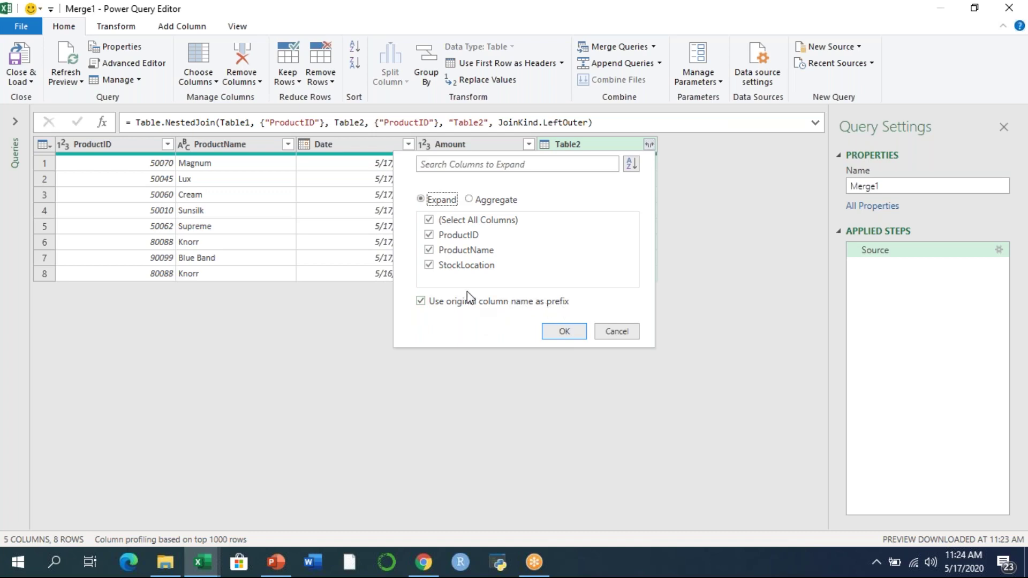
left_click(420, 300)
left_click(562, 332)
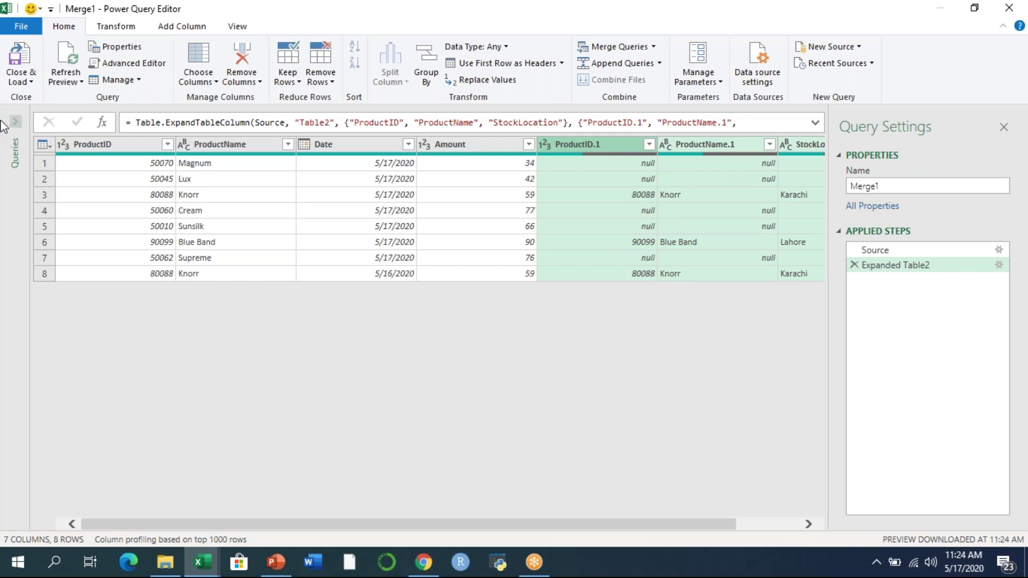
left_click(21, 82)
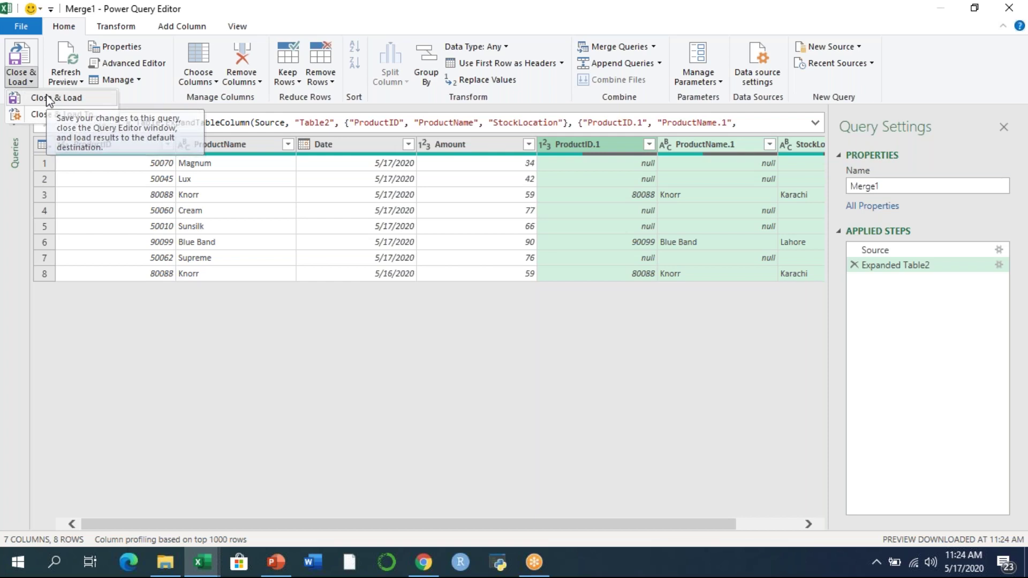
left_click(50, 99)
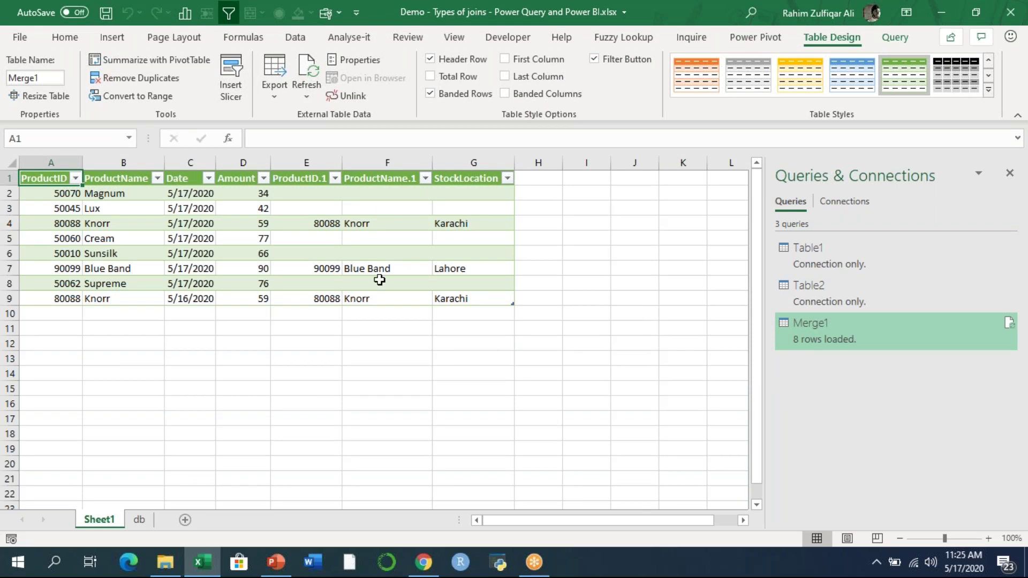
Start a second query merge from the sales table on the db sheet with Table1 as the first table.
left_click(141, 519)
left_click(201, 279)
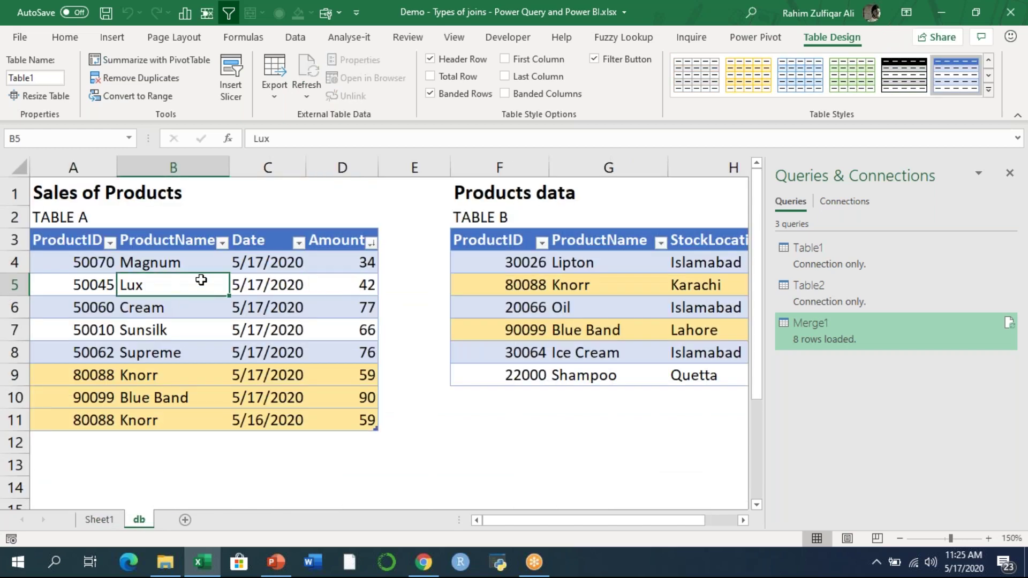
left_click(296, 38)
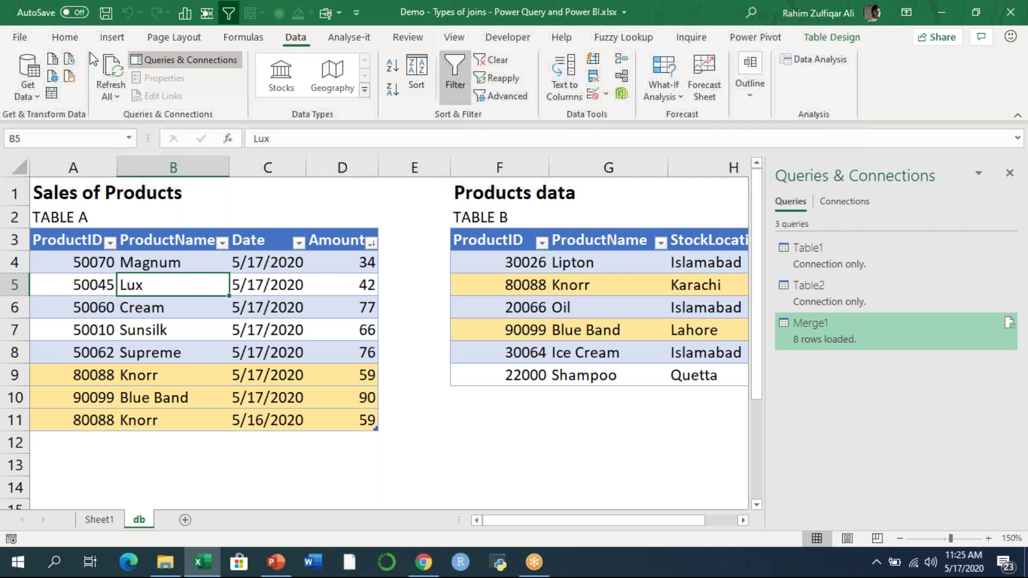
left_click(28, 85)
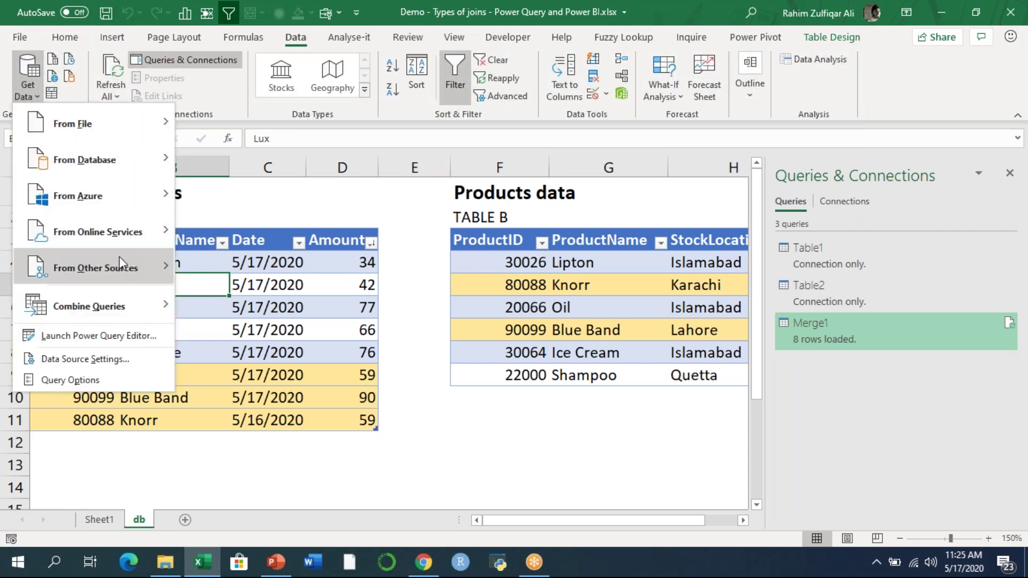
mouse_move(115, 307)
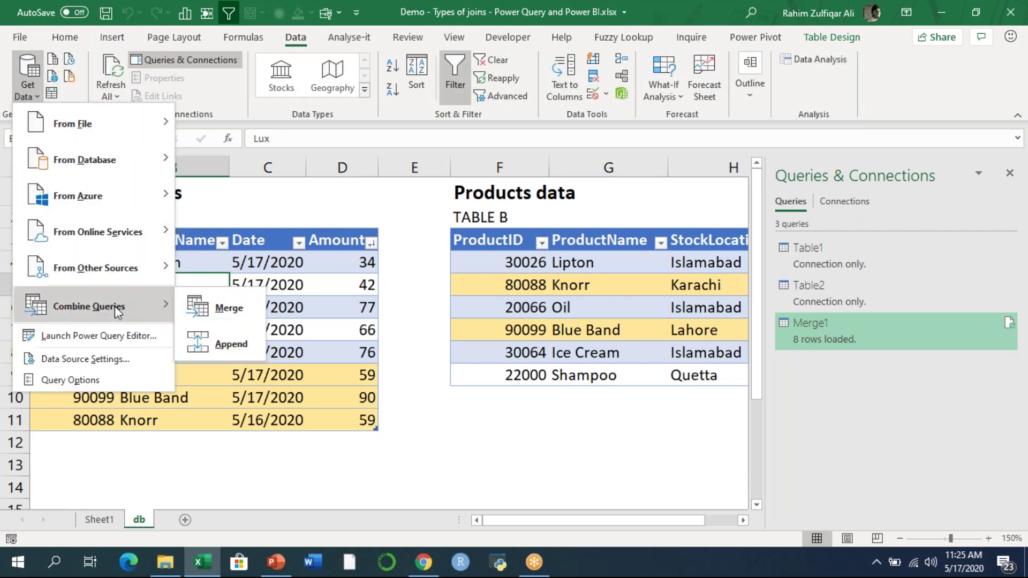
left_click(244, 313)
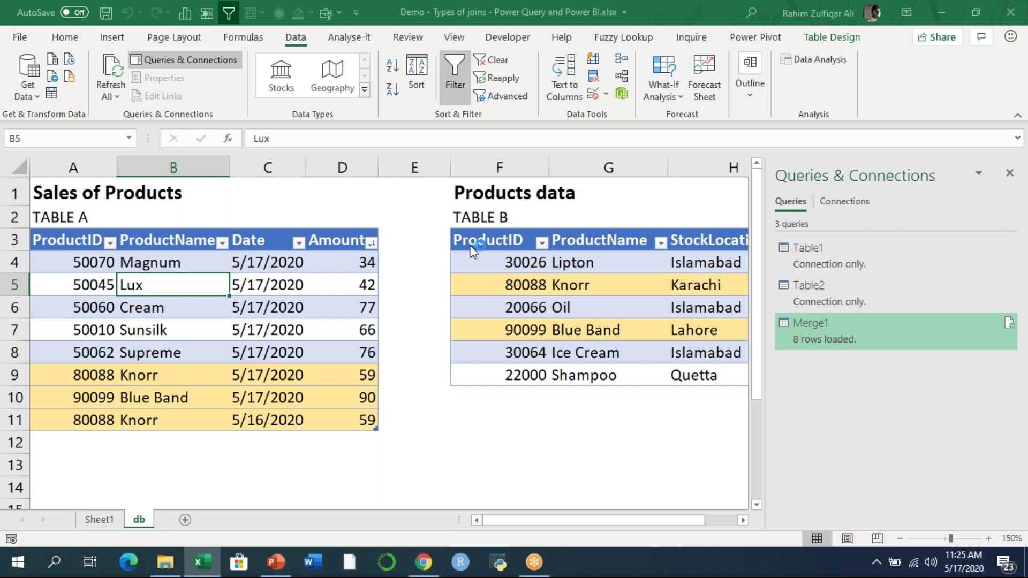
left_click(366, 120)
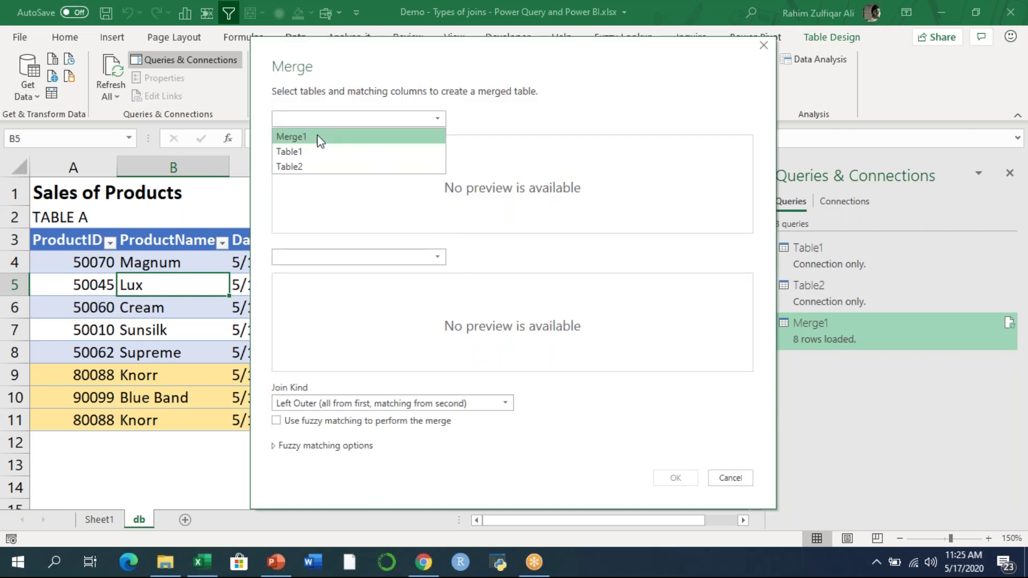
left_click(300, 152)
left_click(313, 259)
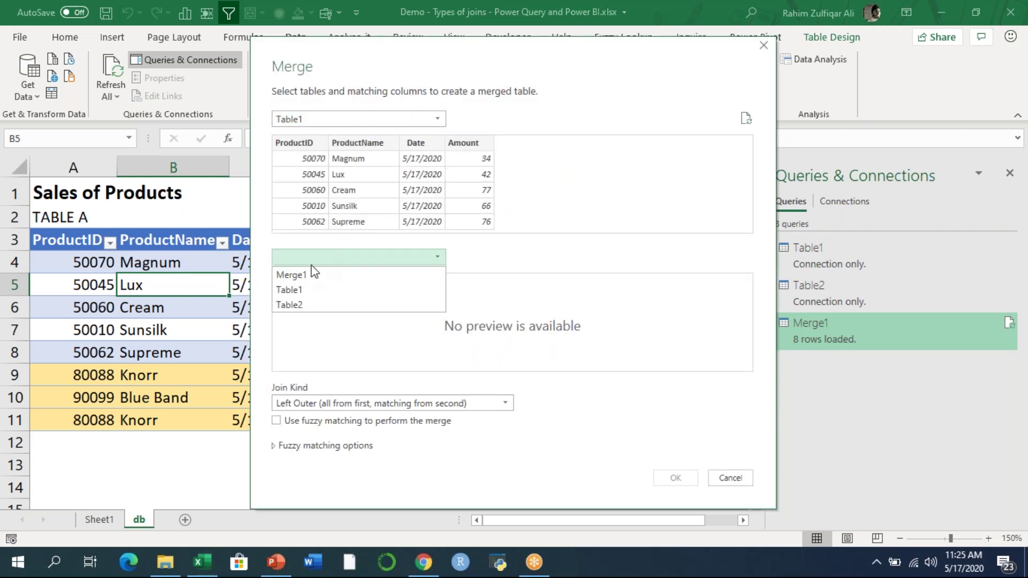
left_click(307, 292)
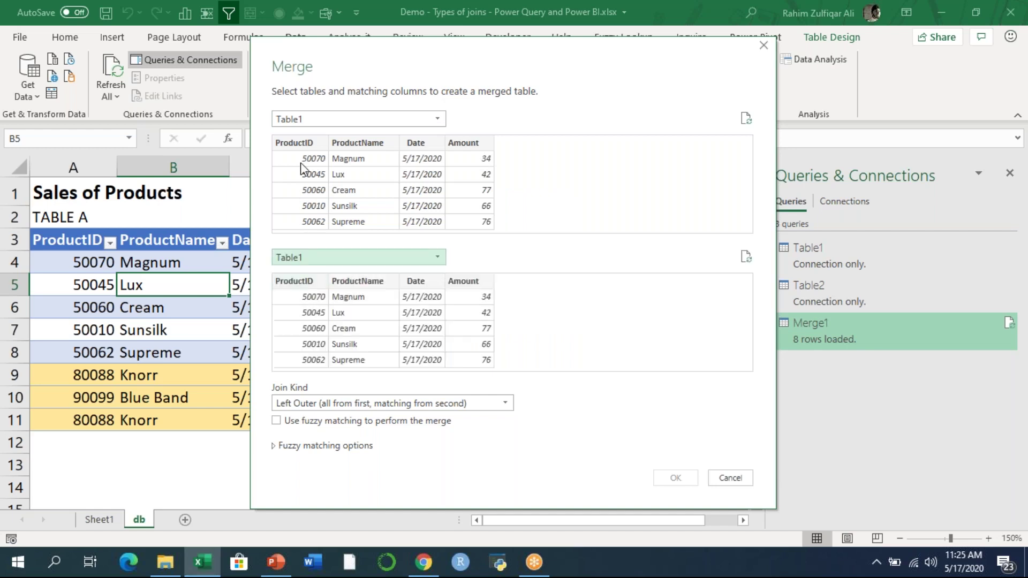
left_click(300, 122)
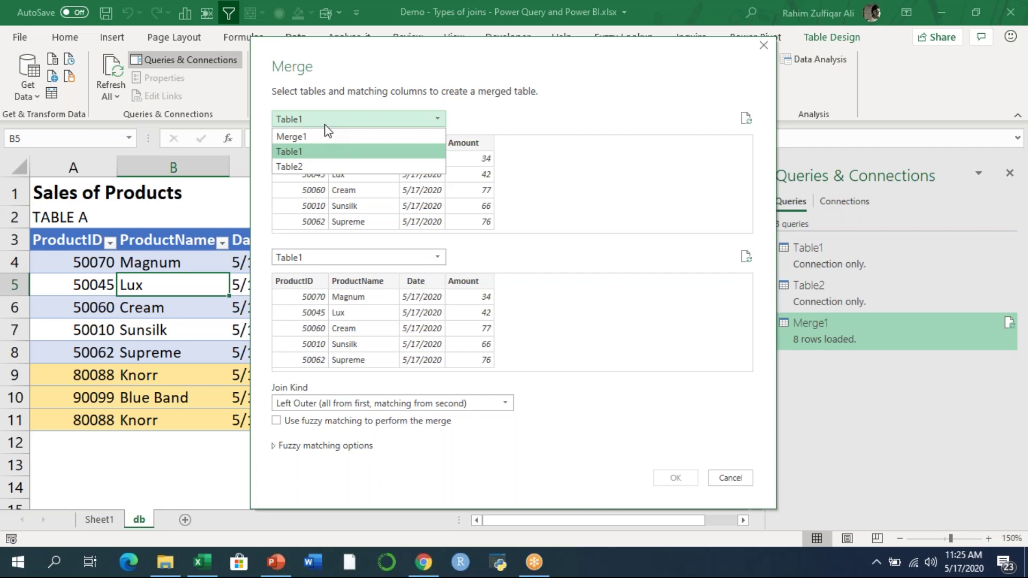
left_click(324, 136)
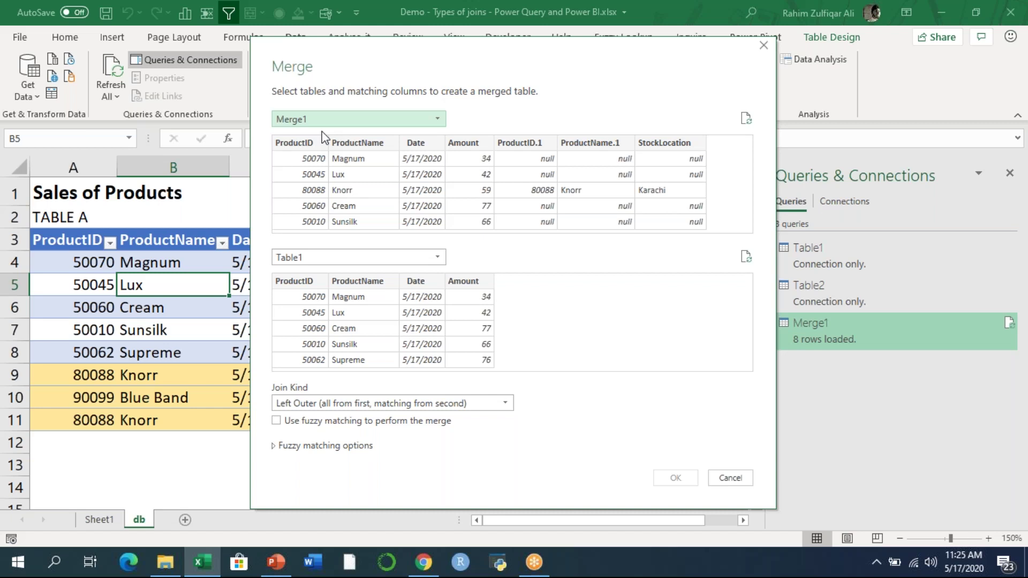
left_click(320, 120)
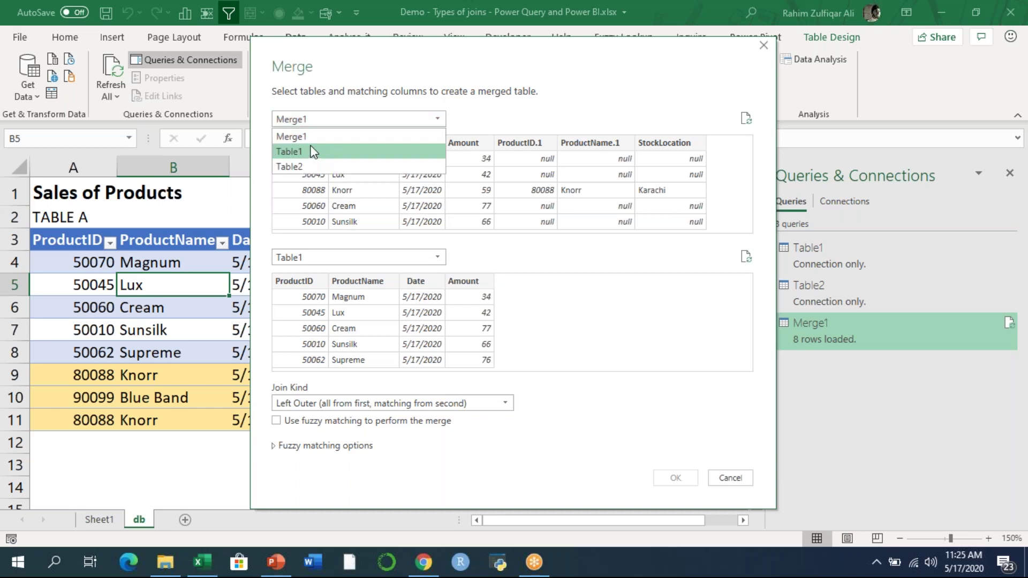
left_click(313, 152)
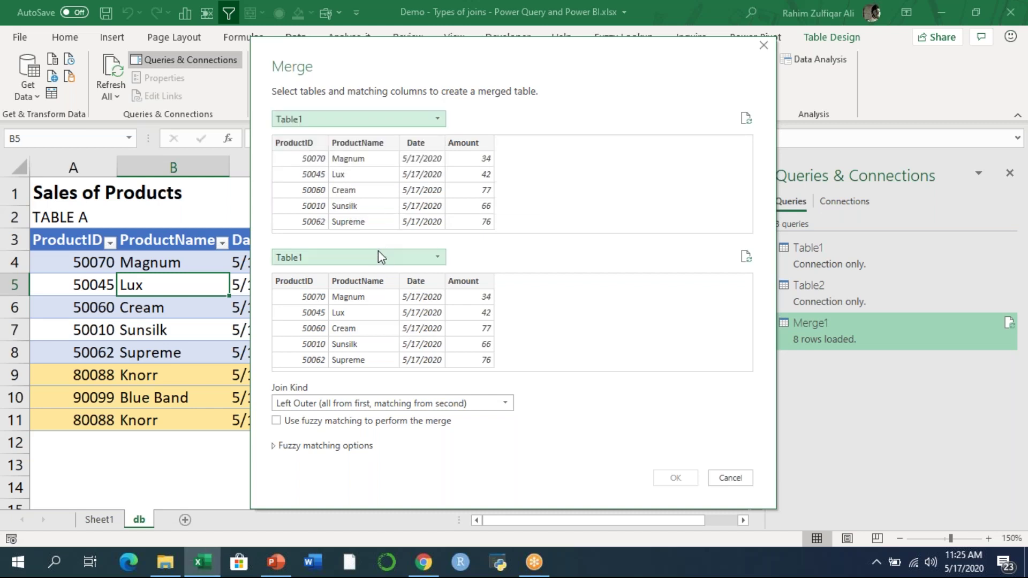
Choose Table2 as the merge's second table and set the join kind to Right Outer (all from second, matching from first).
left_click(353, 259)
left_click(299, 304)
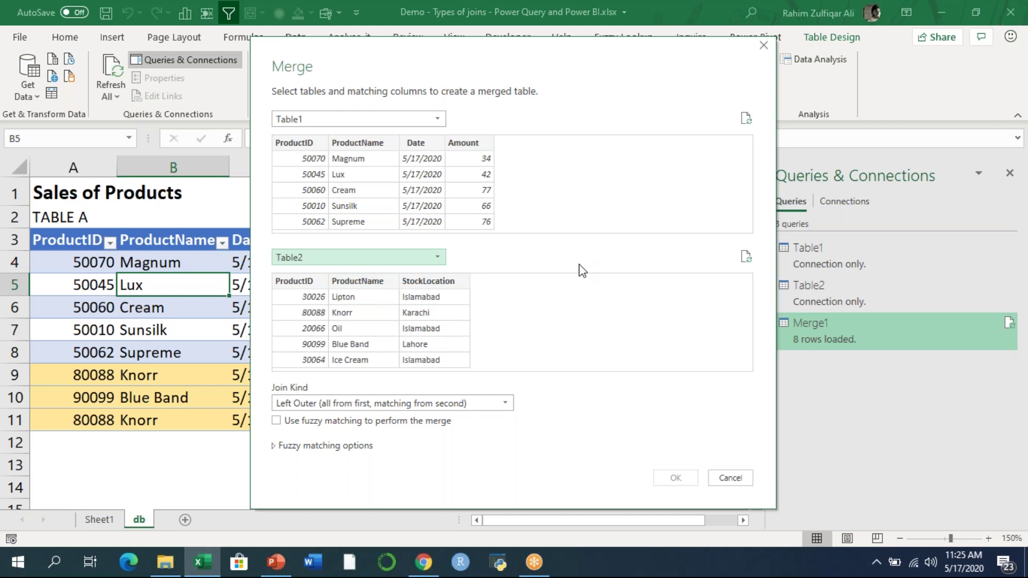
left_click(340, 405)
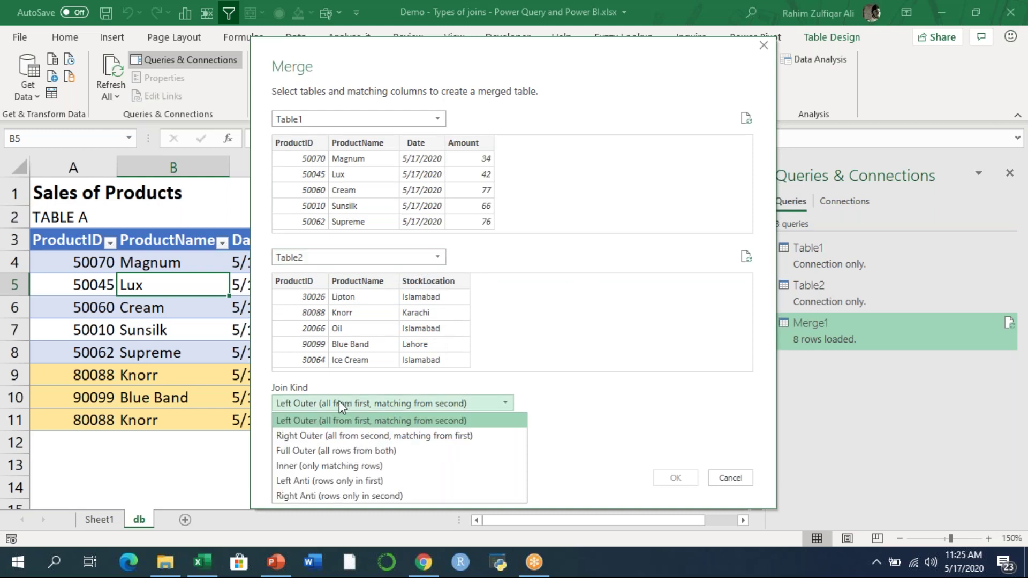
left_click(319, 436)
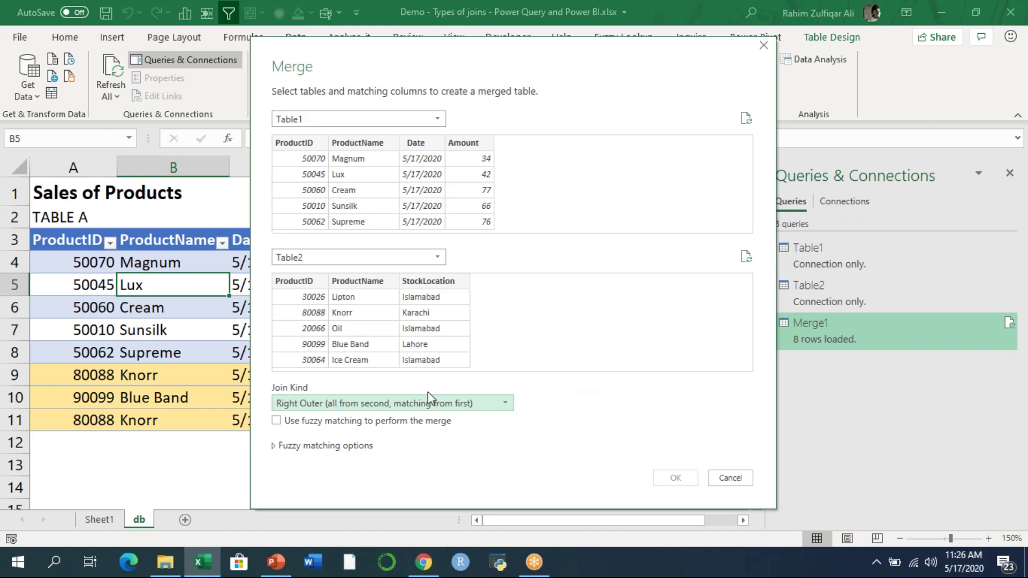
left_click(421, 404)
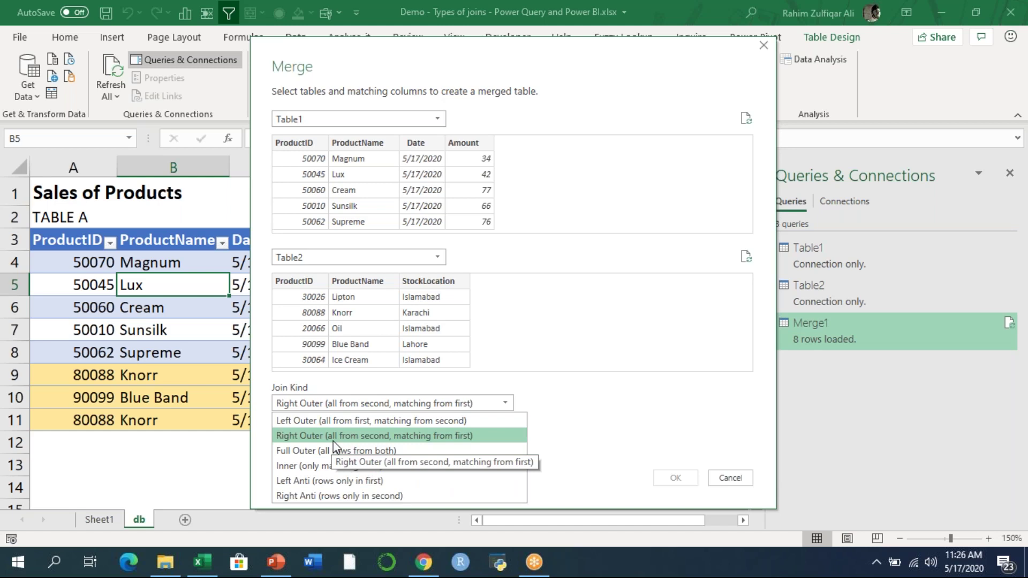
left_click(333, 441)
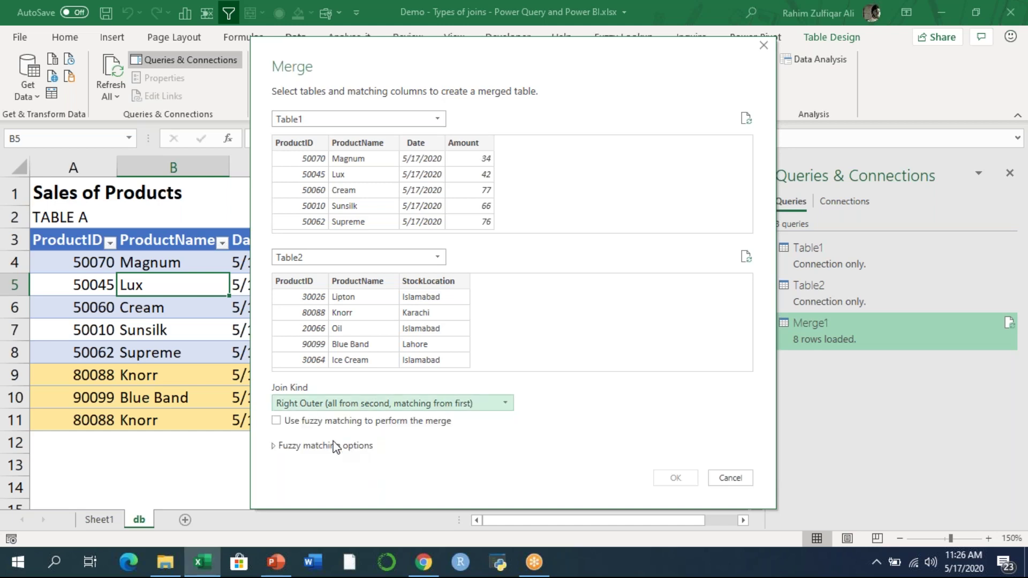
Match both tables on their ProductID columns and create the right outer merge query.
left_click(286, 284)
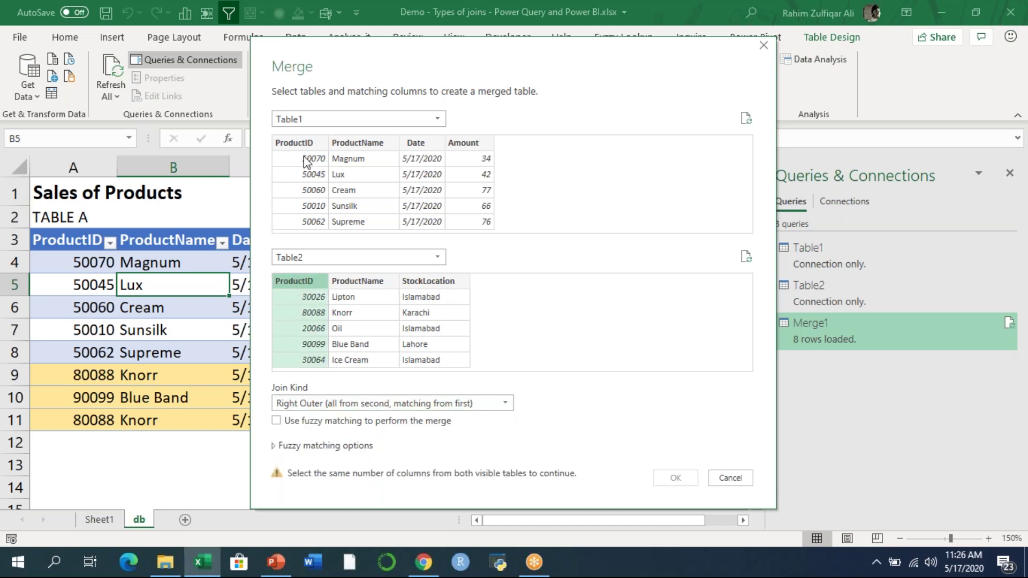
left_click(309, 143)
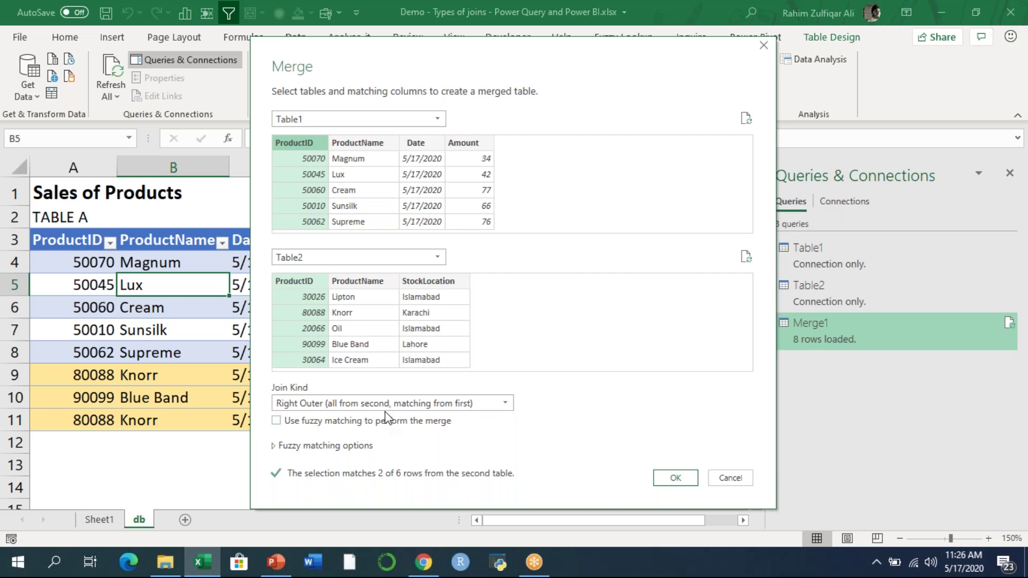
left_click(676, 478)
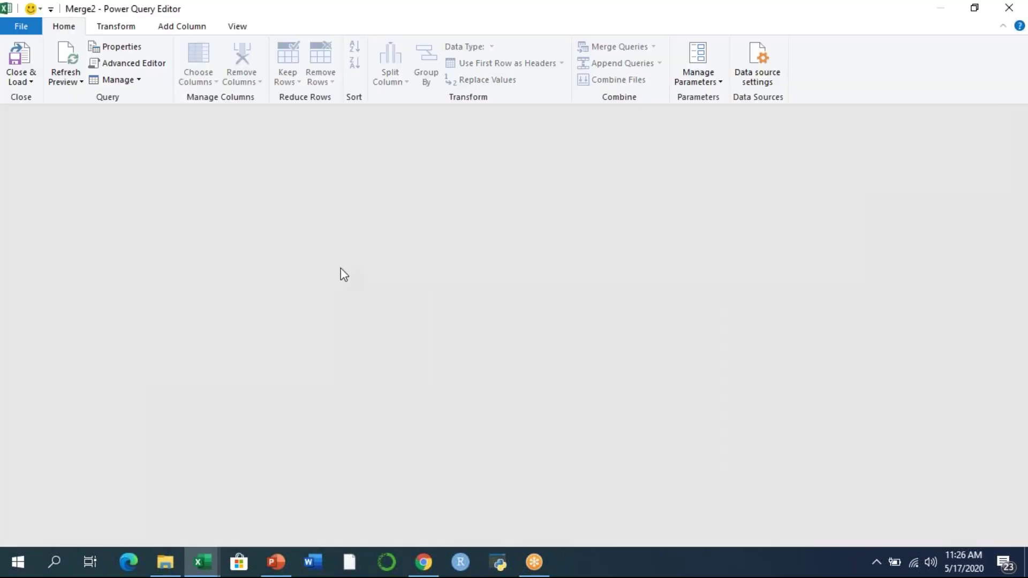
left_click(534, 562)
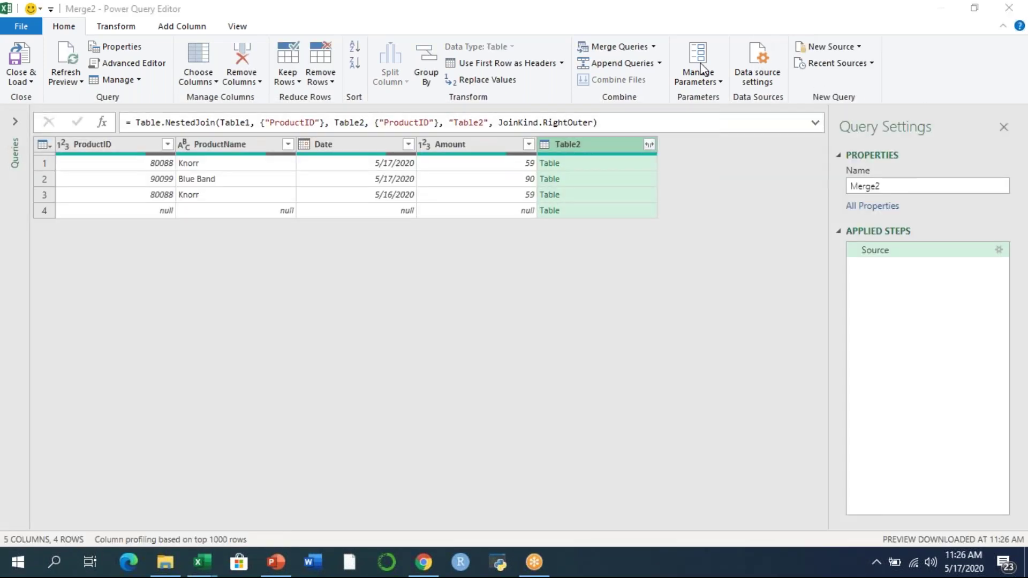
Expand every Table2 column of the right outer merge without the name prefix and load the result into the workbook.
left_click(648, 145)
left_click(420, 301)
left_click(557, 330)
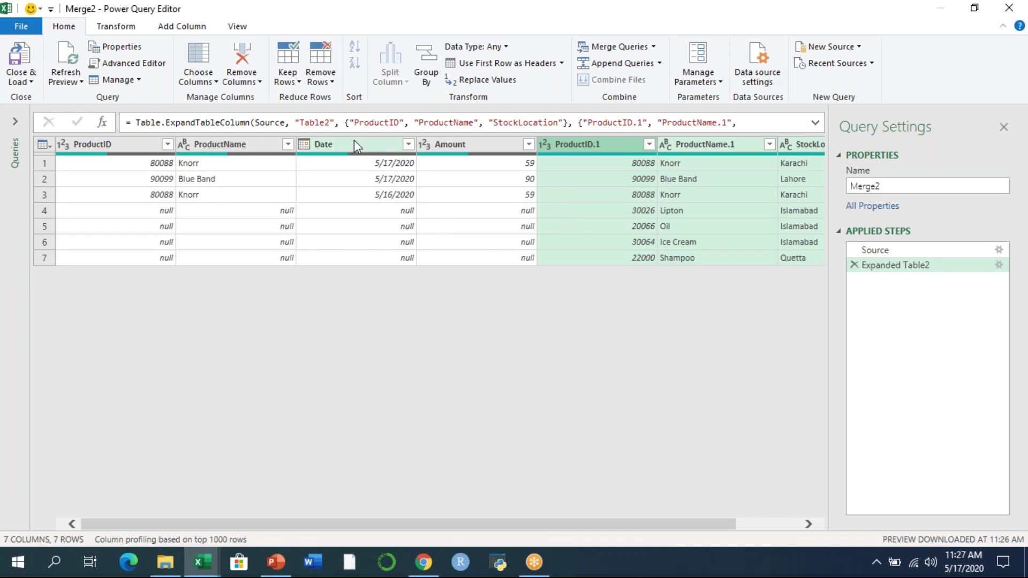
key("Left")
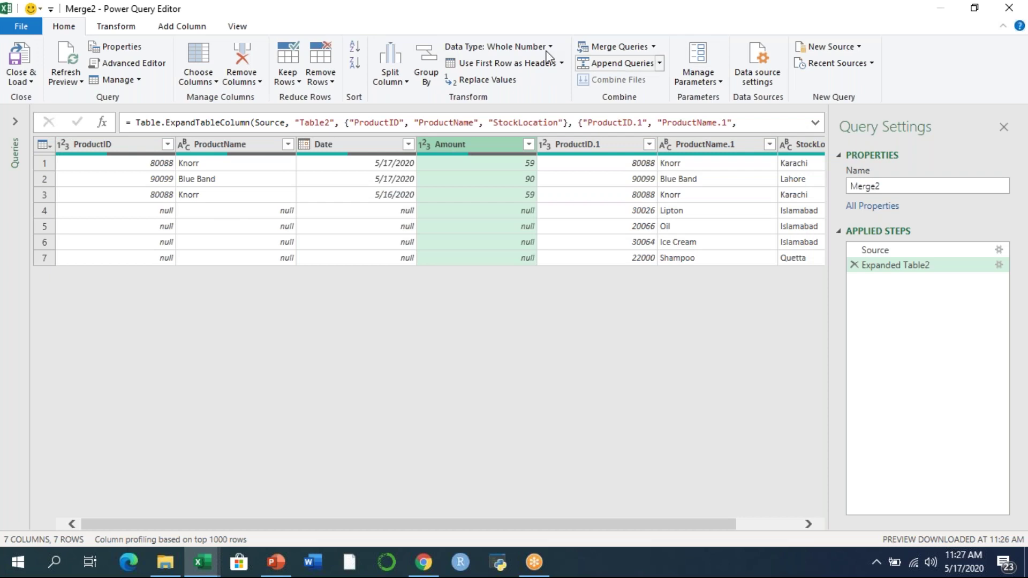
left_click(20, 81)
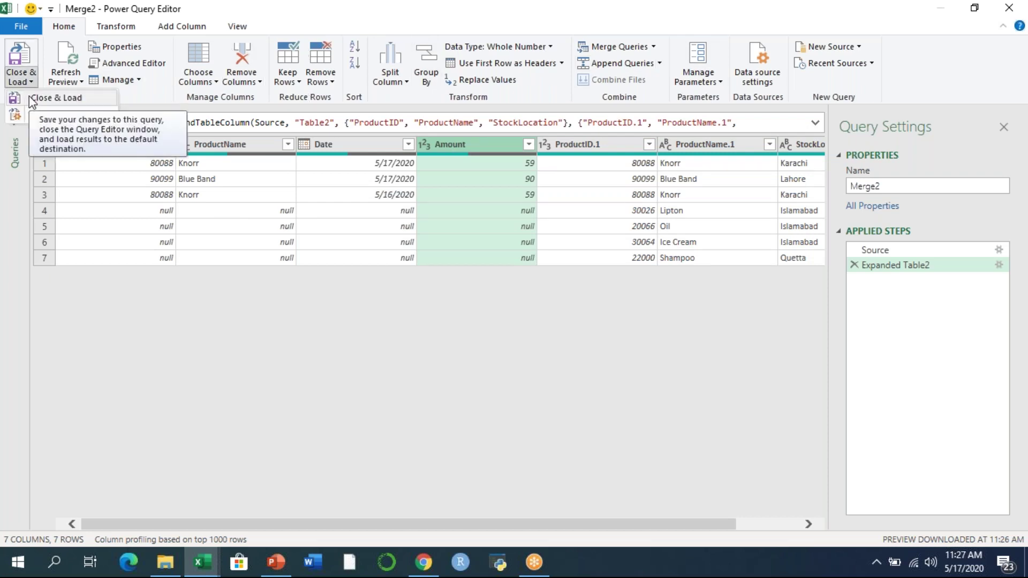
left_click(33, 100)
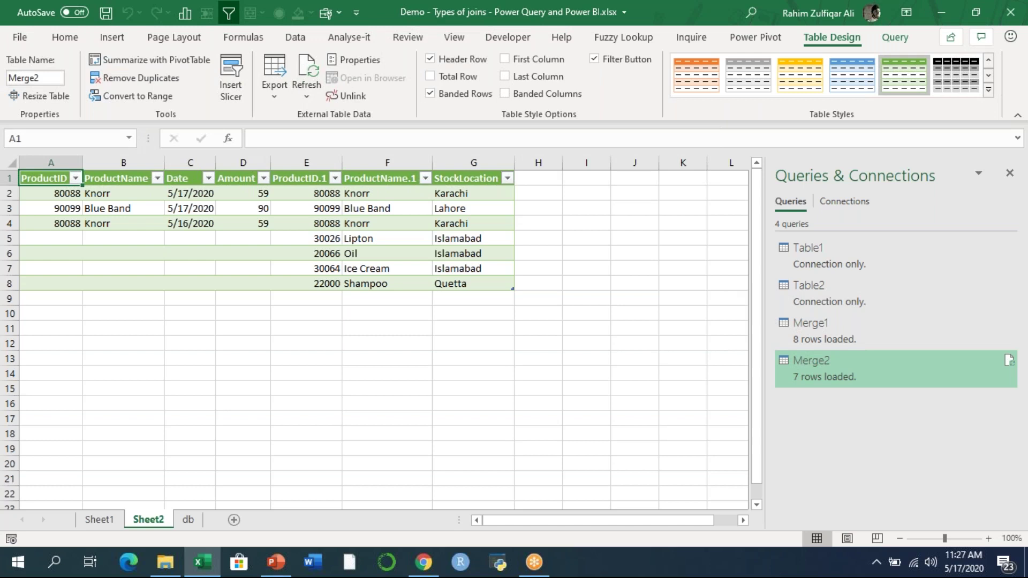
Examine the product and sales columns of the right outer merge result, and return to the sales table on the db sheet.
left_click_drag(338, 196, 473, 294)
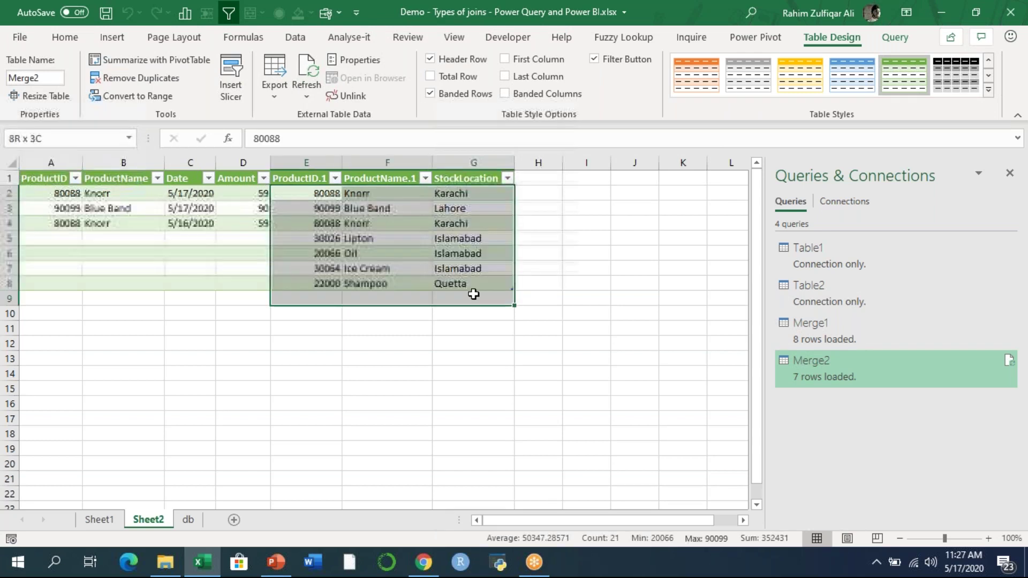
left_click_drag(60, 193, 253, 225)
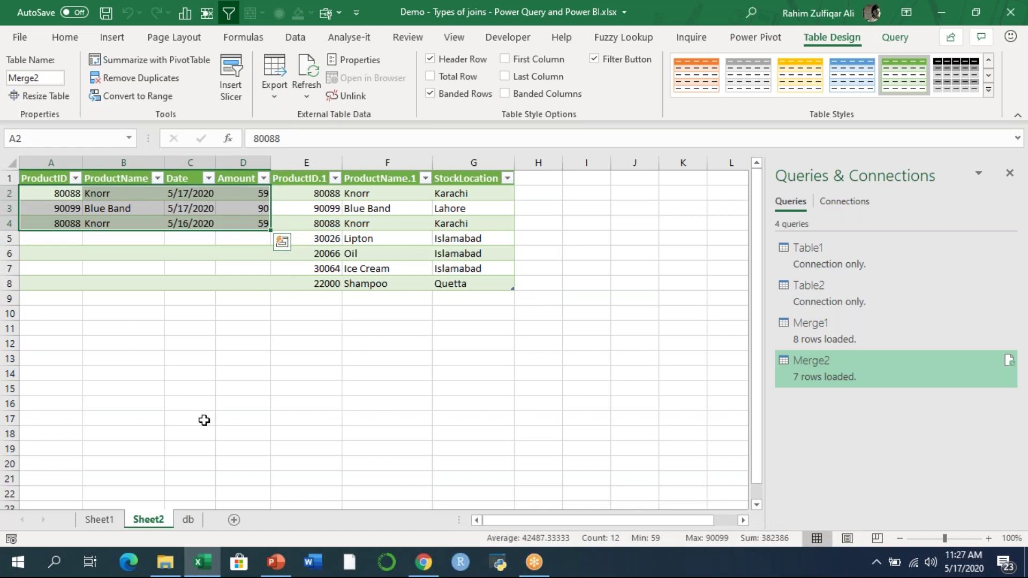
left_click(187, 519)
left_click(300, 331)
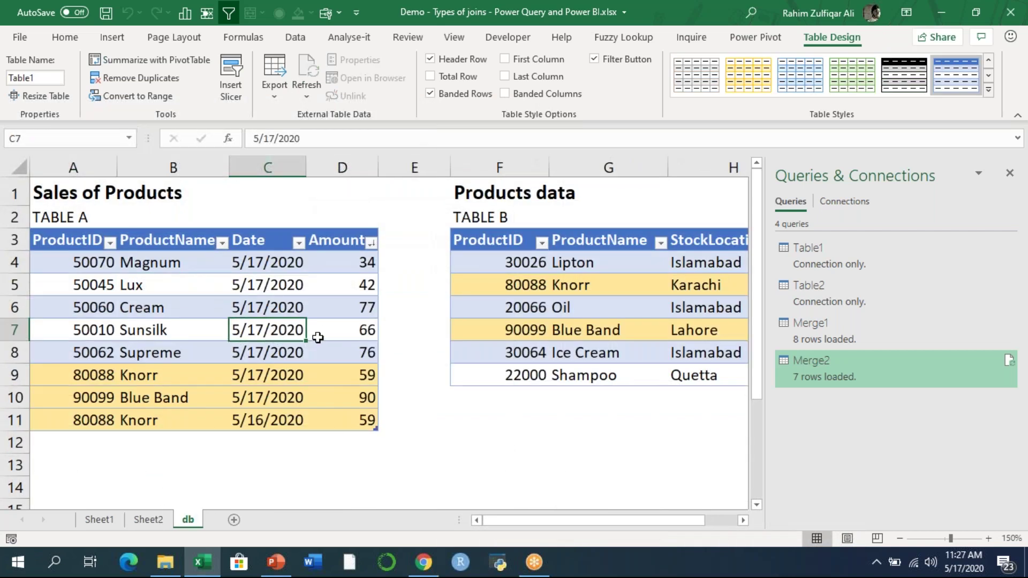
left_click(295, 39)
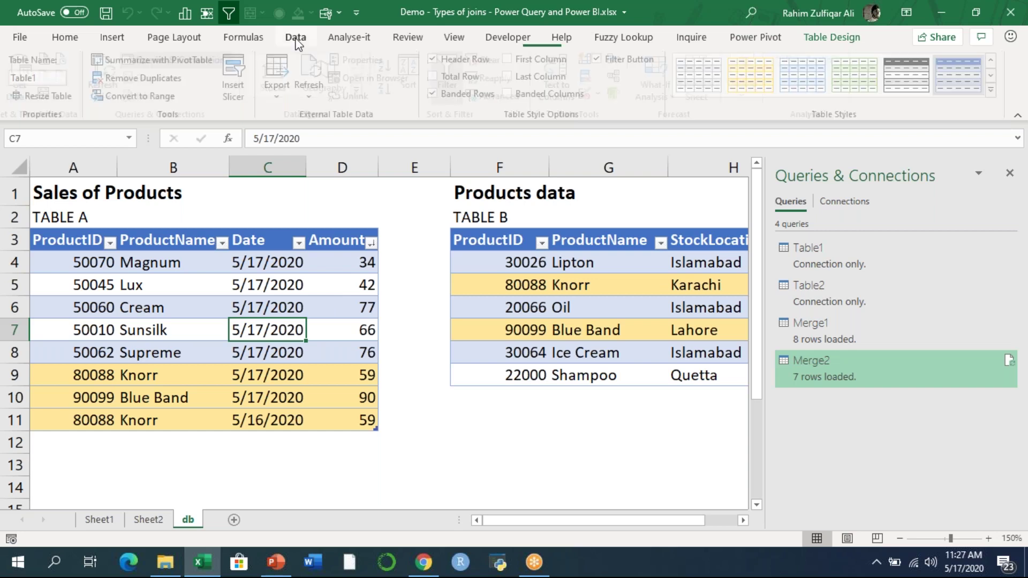
left_click(31, 89)
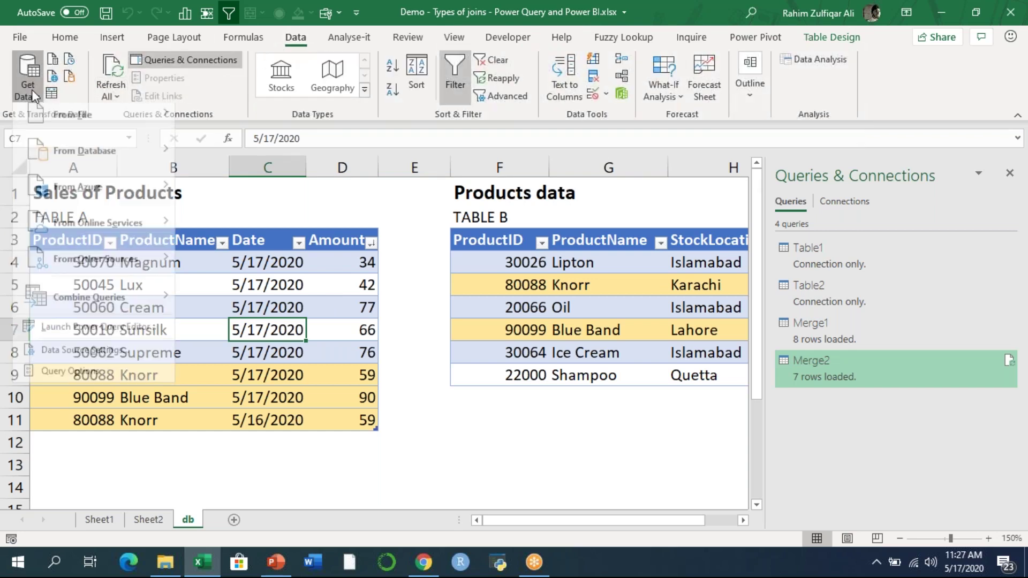
mouse_move(113, 316)
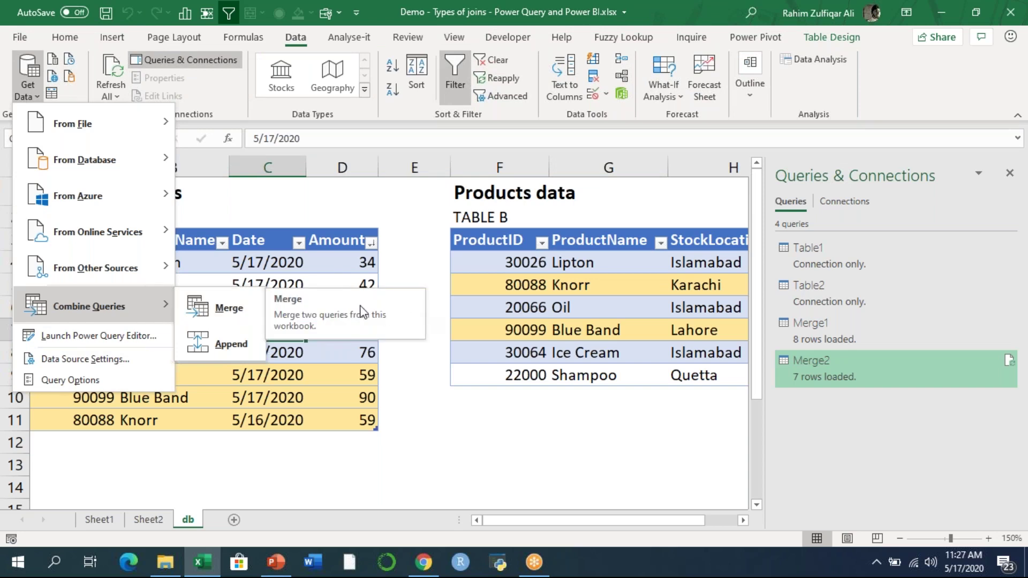
left_click(354, 281)
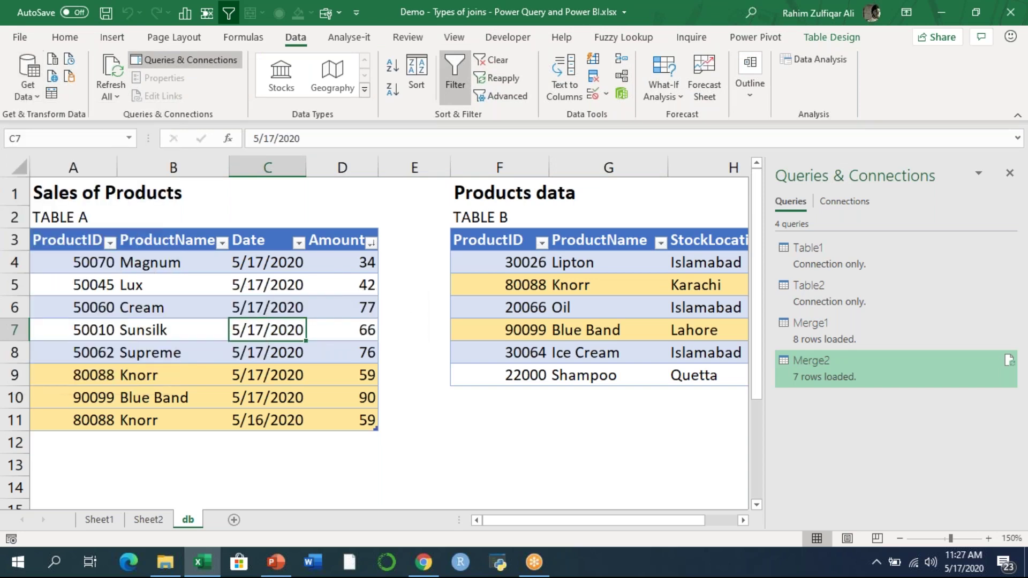
Change the product name in cell B9 of the sales table to KNORR in capitals.
left_click(364, 276)
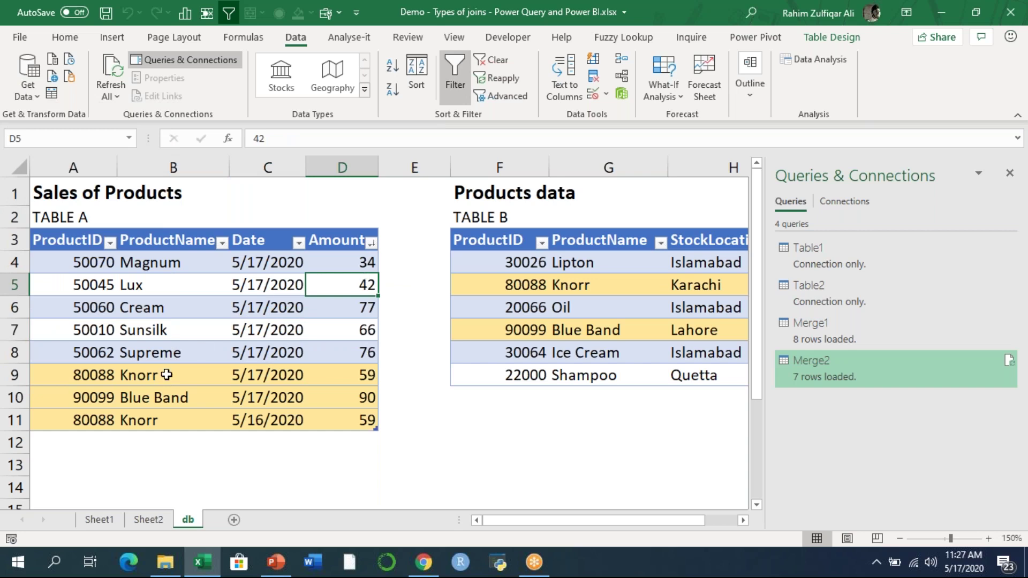
left_click(134, 381)
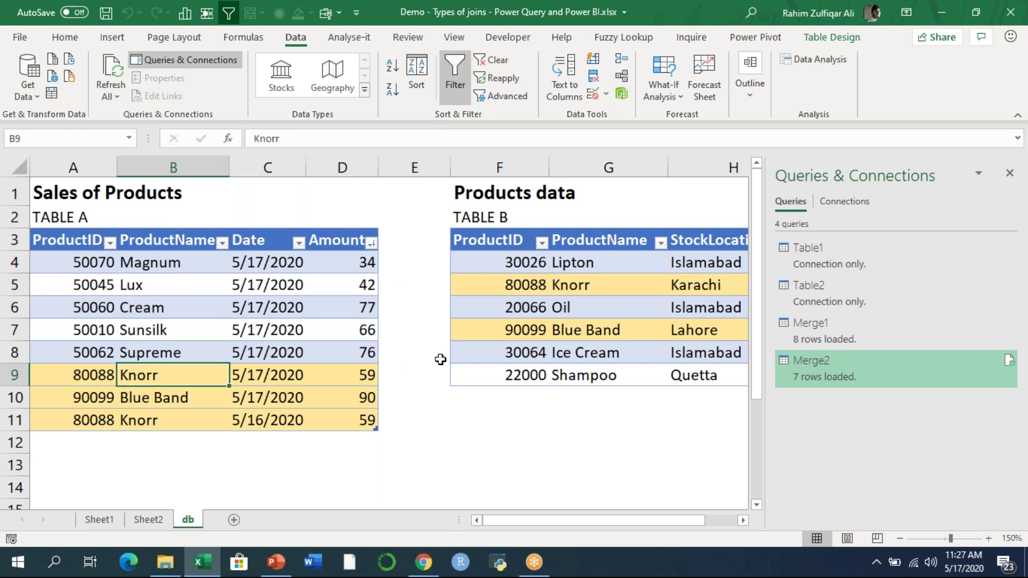
type("KNORR")
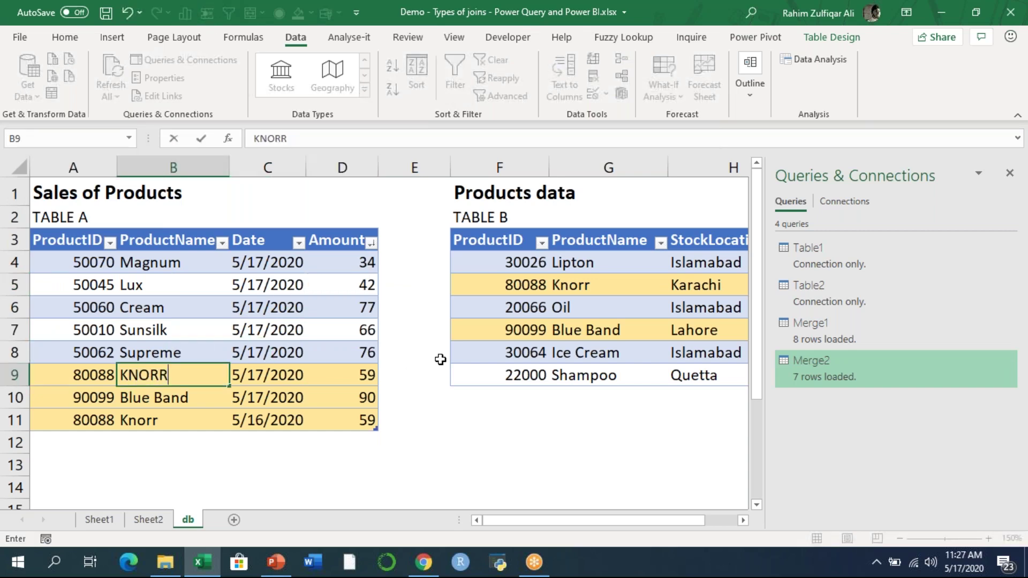
key("Return")
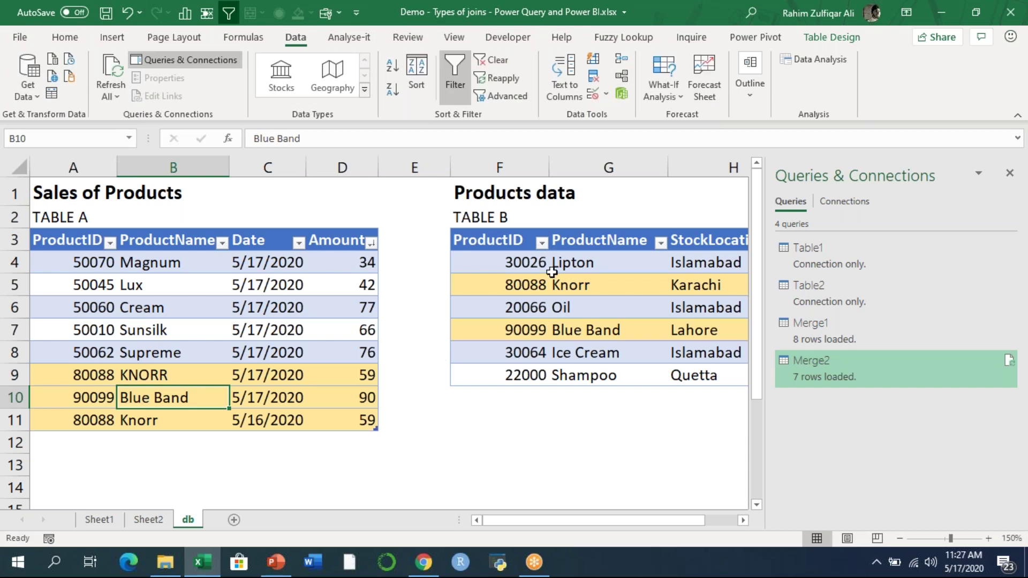
Compare the spelling of the product name in cell B9 of the sales table with cell G5 of the products table.
left_click(592, 284)
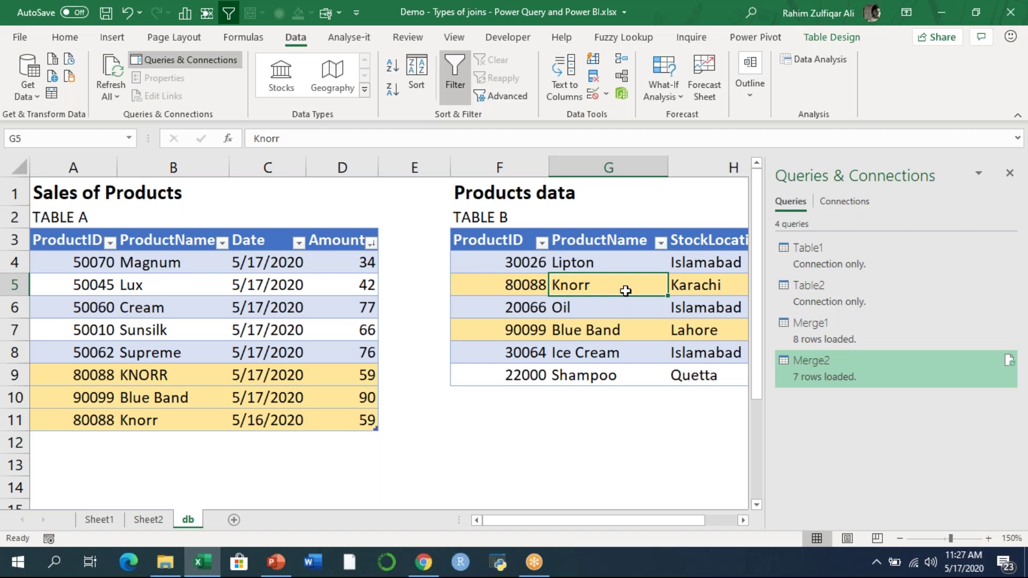
left_click(158, 375)
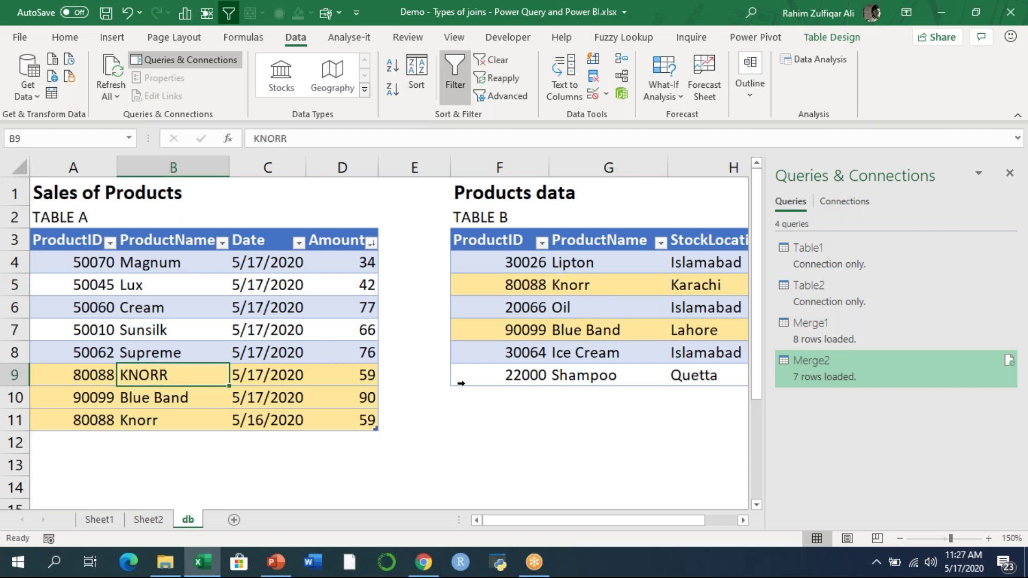
left_click(617, 290)
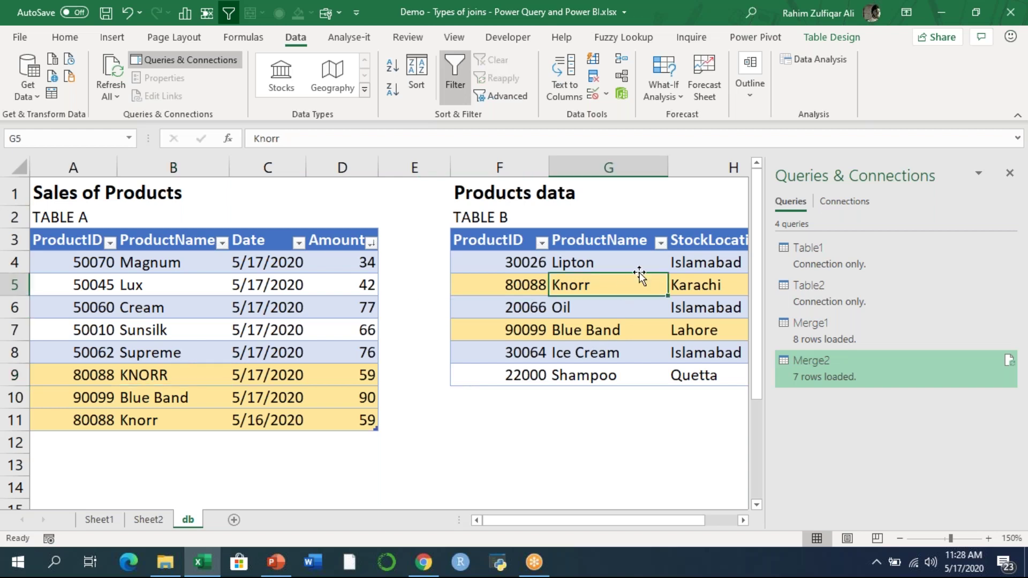
Start a third query merge from the sales table with Table1 as the first table and Table2 as the second.
left_click(293, 313)
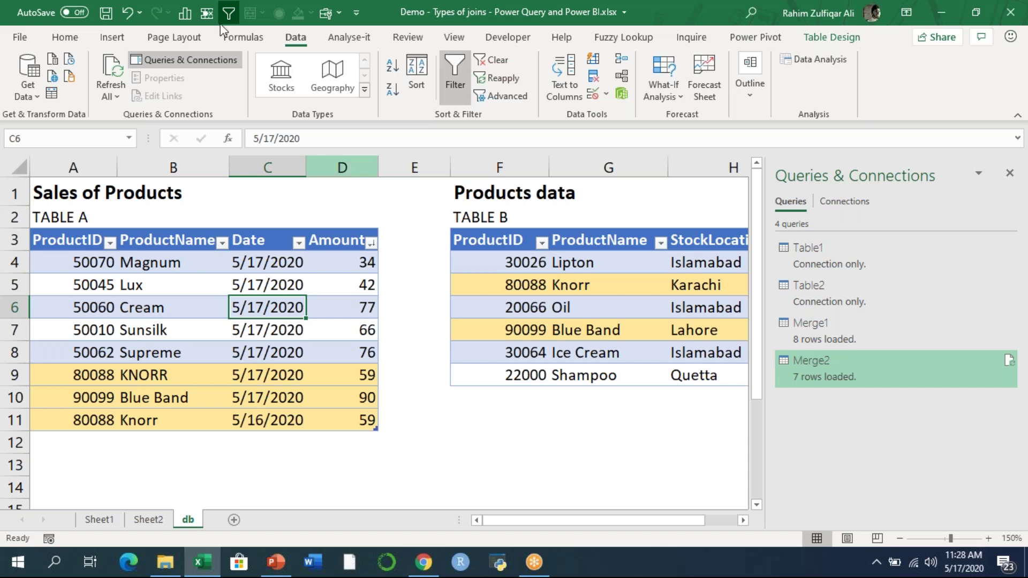
left_click(21, 95)
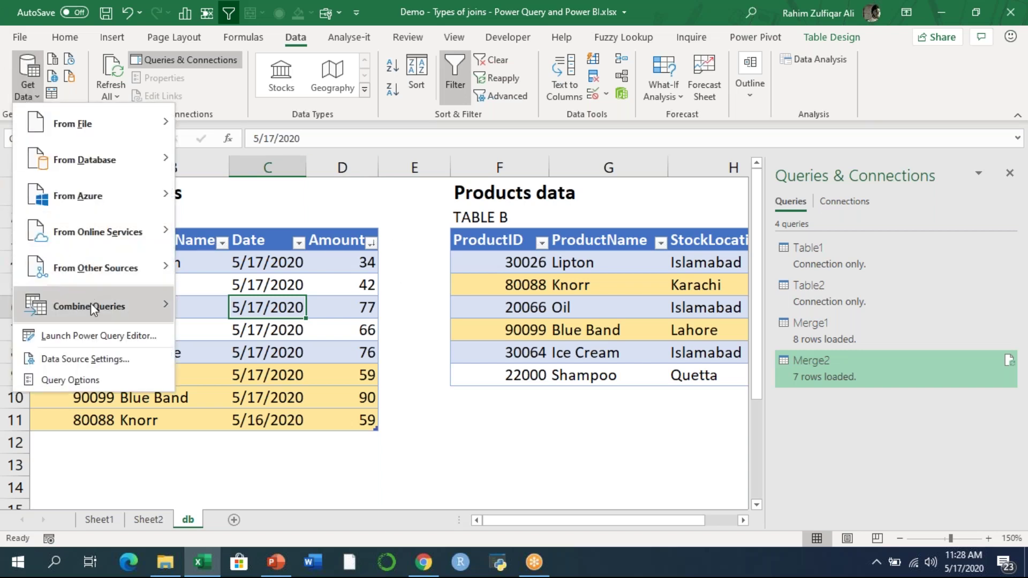
mouse_move(91, 305)
left_click(221, 308)
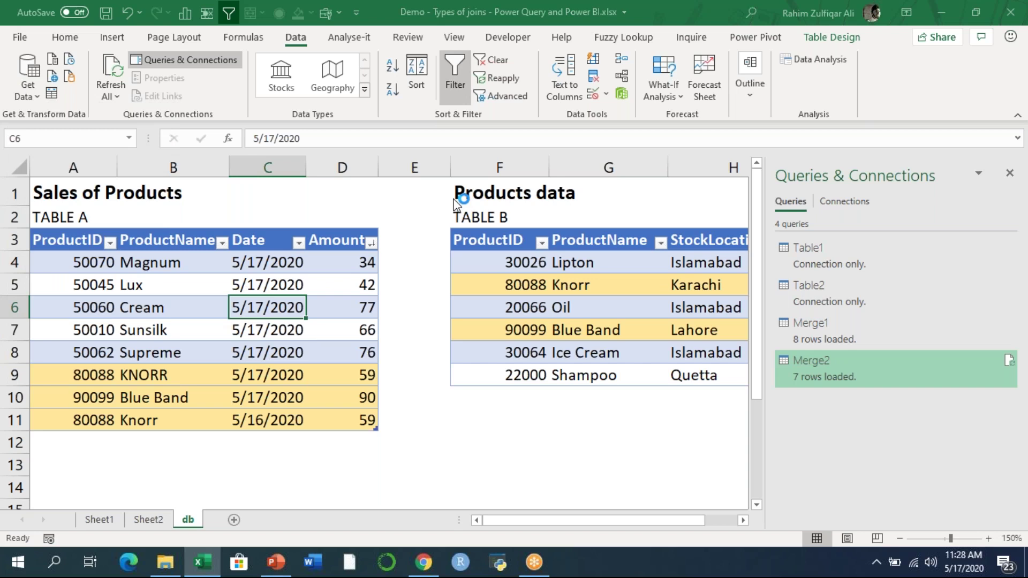
left_click(318, 121)
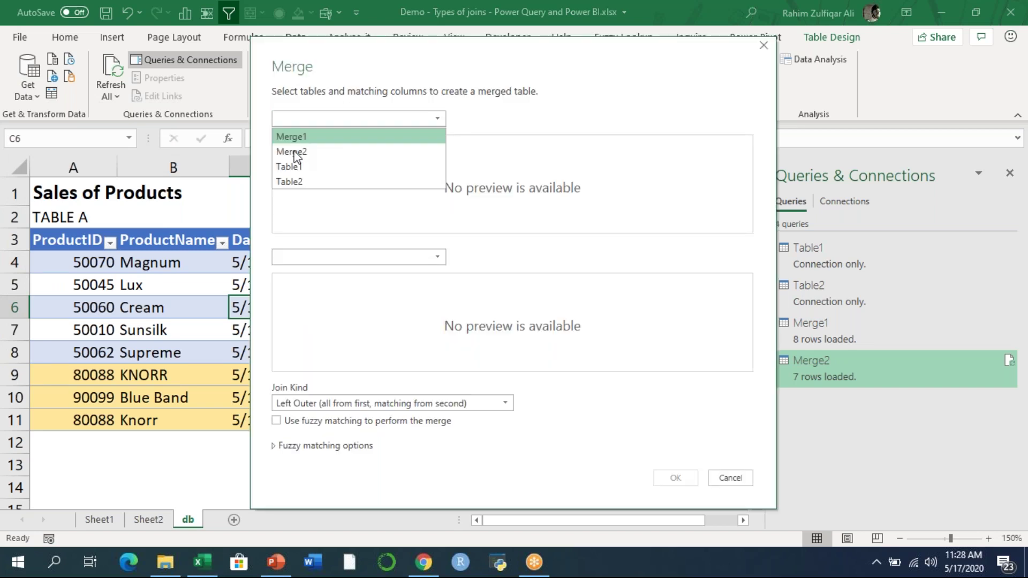
left_click(293, 168)
left_click(302, 257)
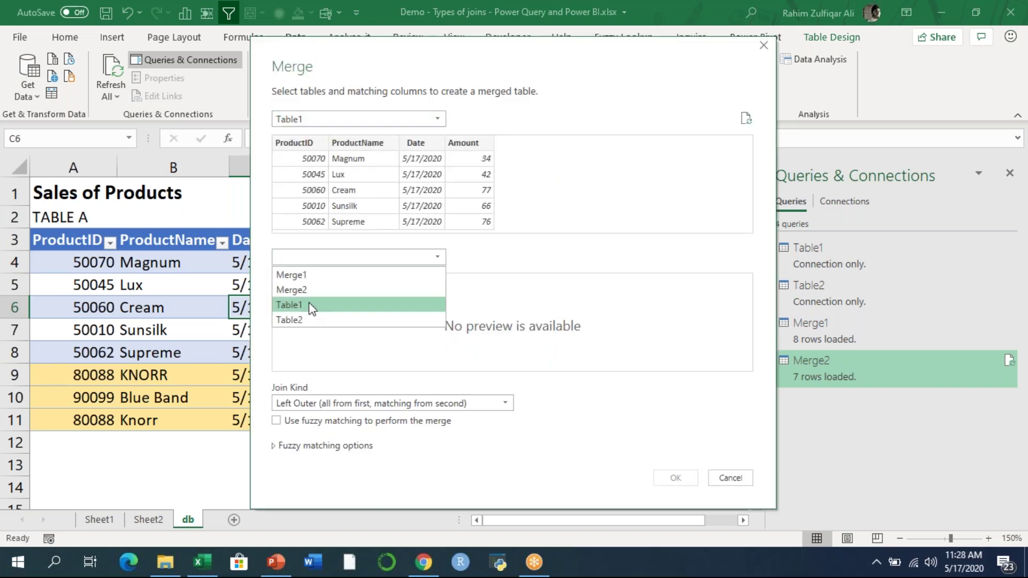
left_click(305, 319)
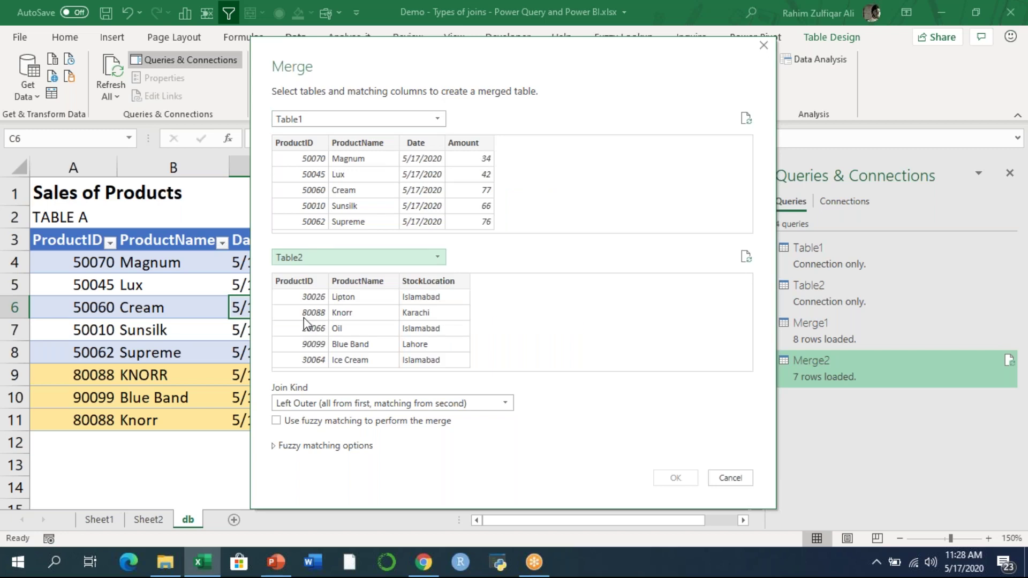
Set the join kind to Full Outer (all rows from both), match both tables on ProductID and create the merge query.
left_click(322, 405)
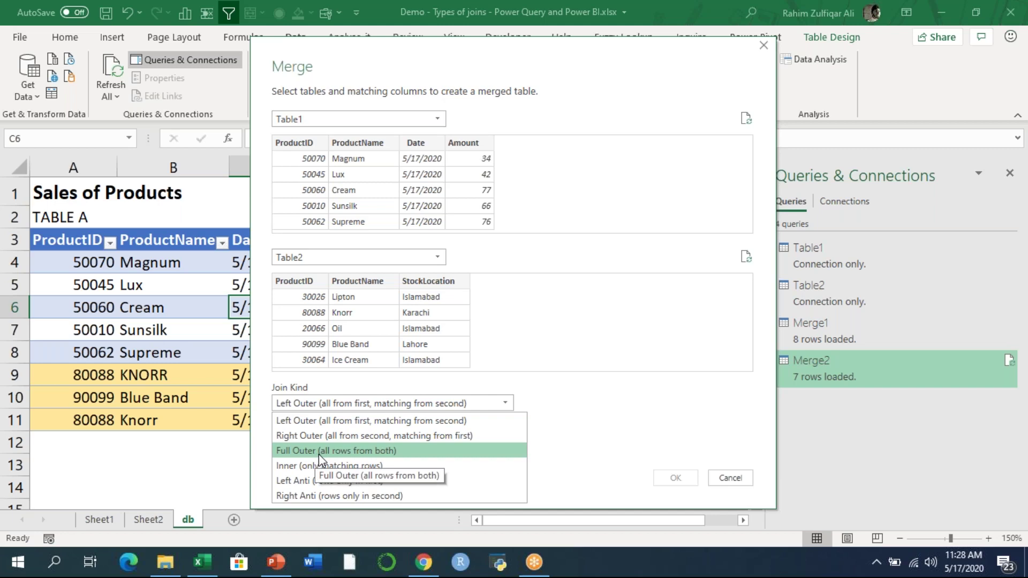
left_click(412, 457)
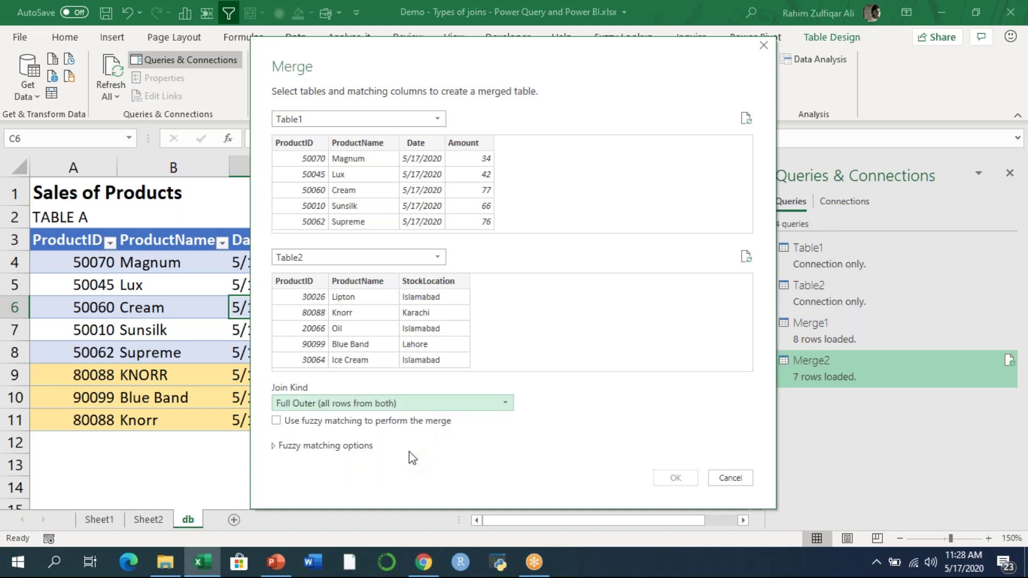
left_click(311, 144)
left_click(306, 282)
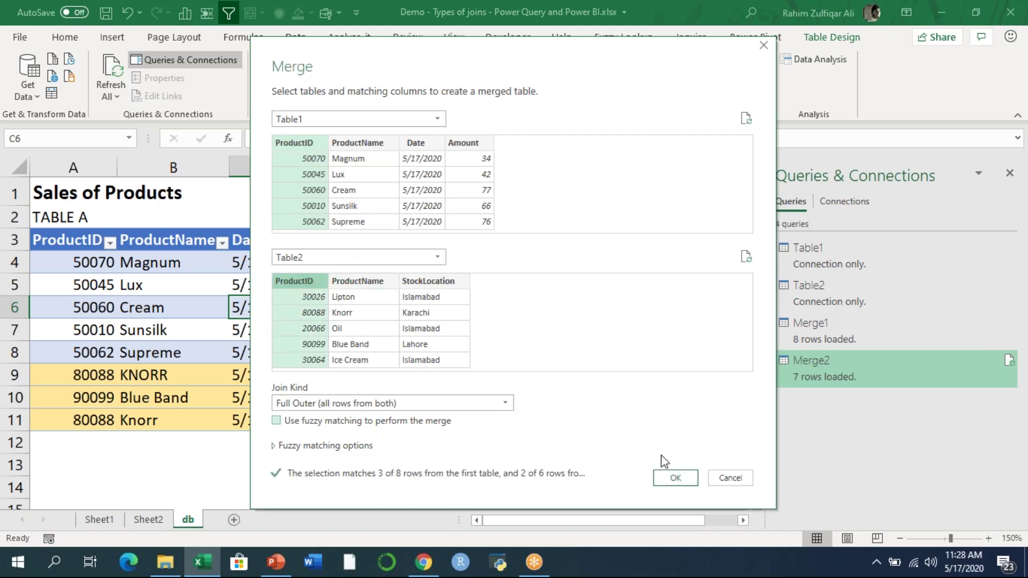
left_click(673, 483)
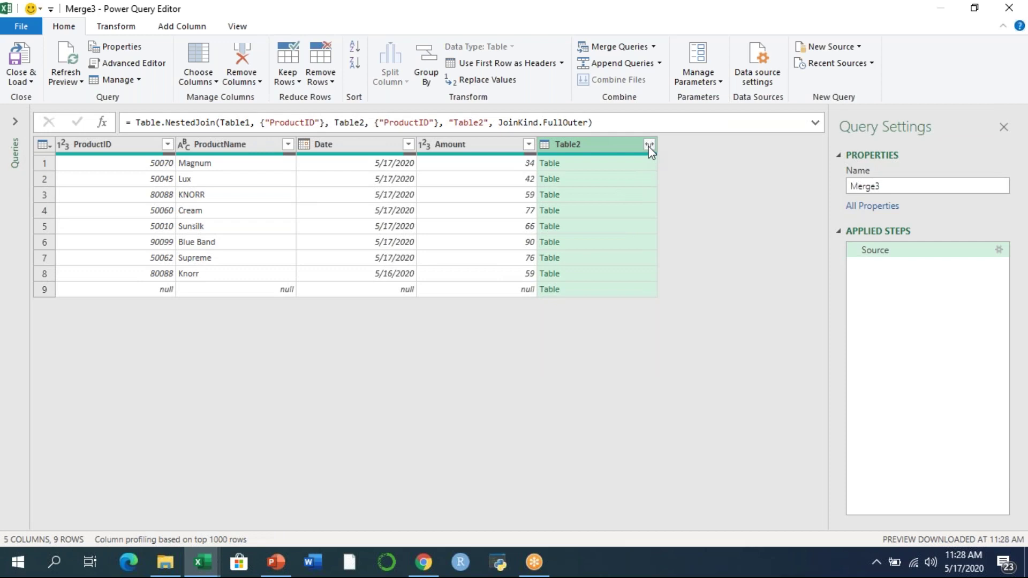
Expand every Table2 column of the full outer merge without the name prefix and load the result into the workbook.
left_click(649, 145)
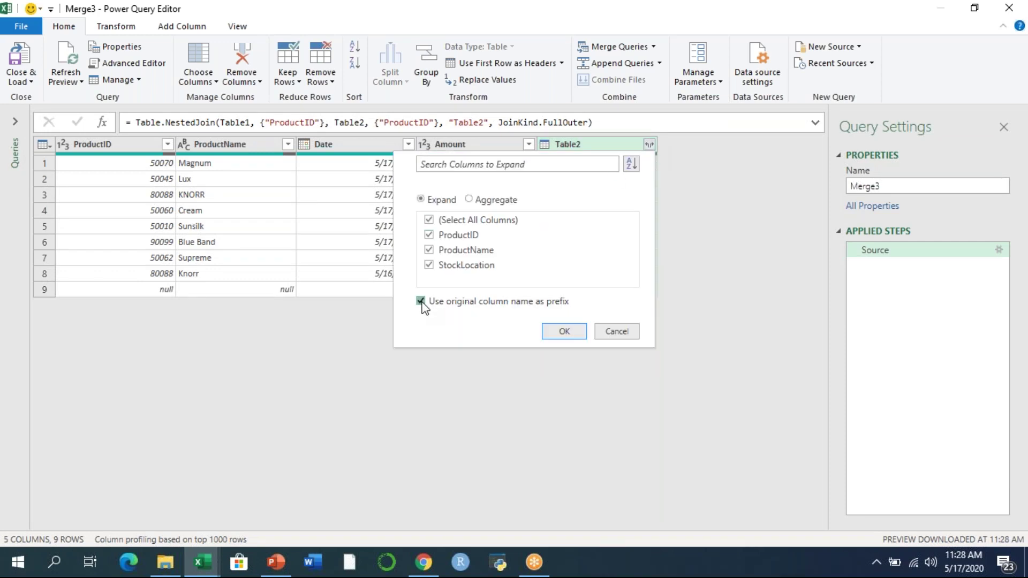
left_click(563, 331)
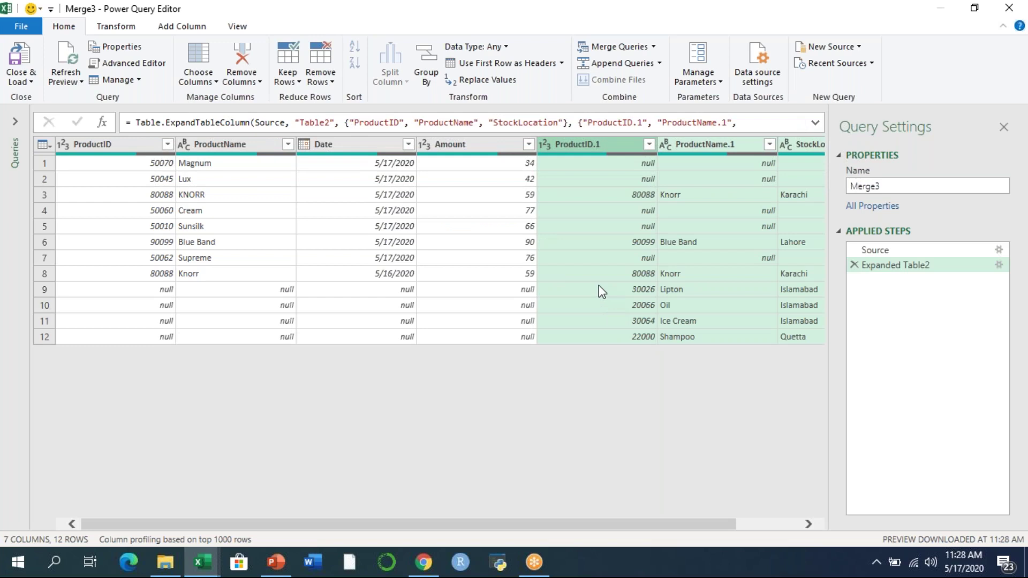
left_click(27, 82)
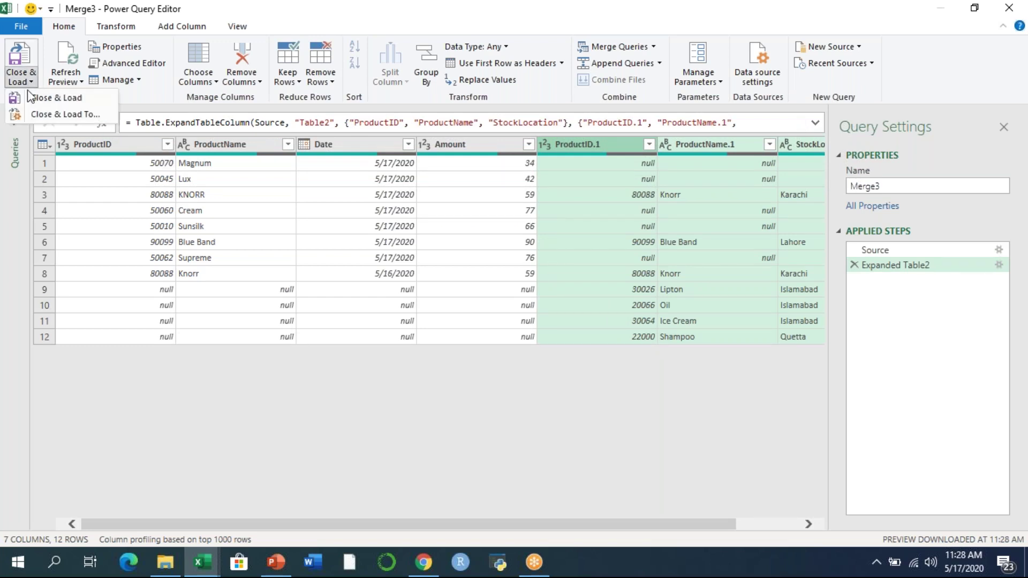
left_click(32, 97)
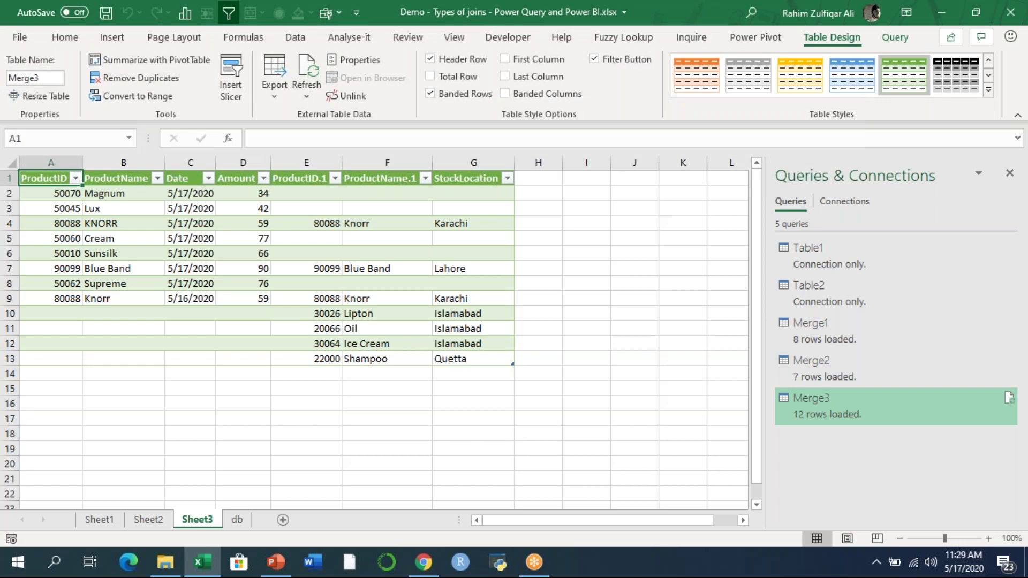
Compare the product names in row 4 of the full outer result with the ProductName columns of both source tables on the db sheet.
left_click(138, 224)
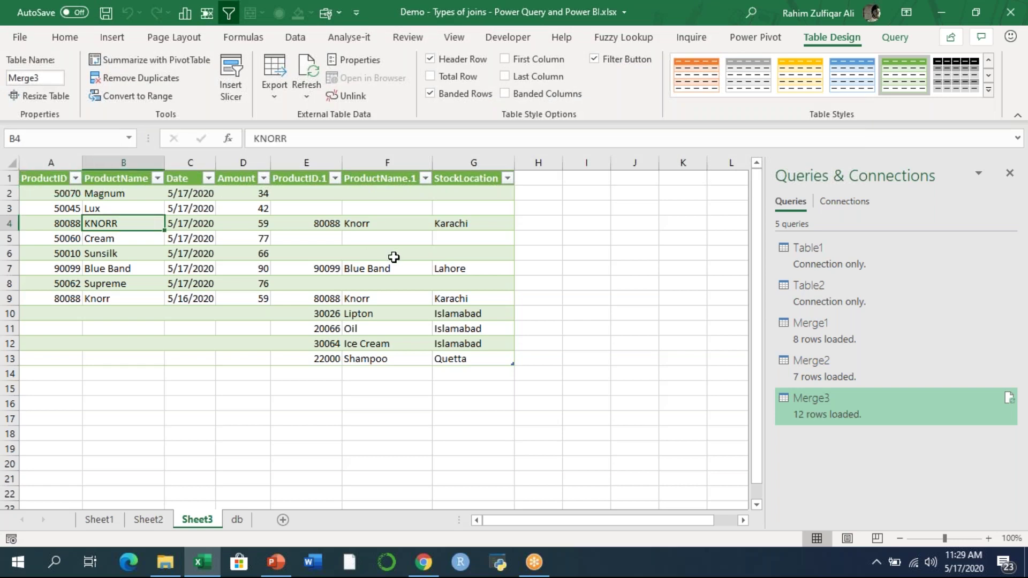
left_click(379, 224)
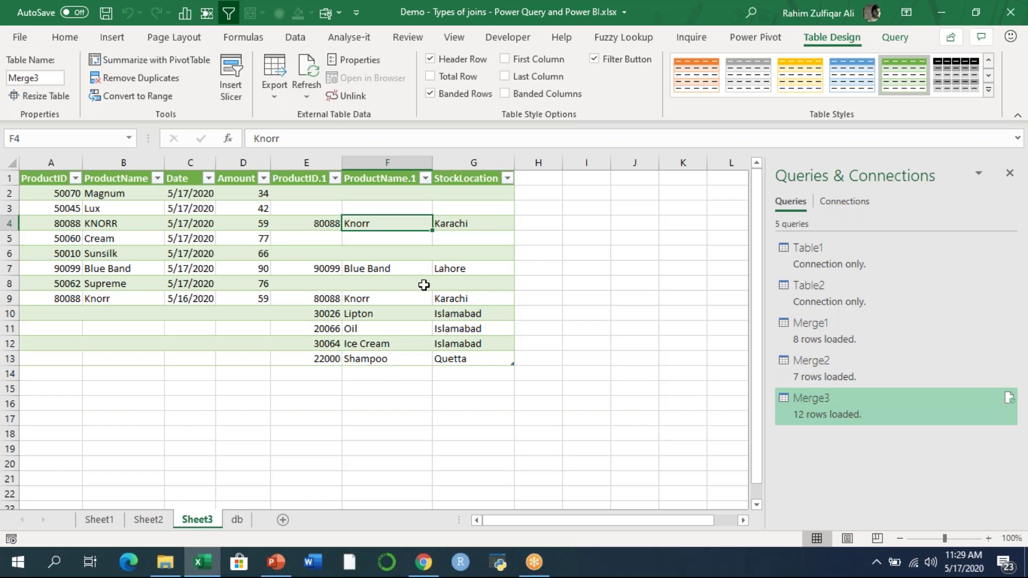
left_click(148, 519)
left_click(236, 519)
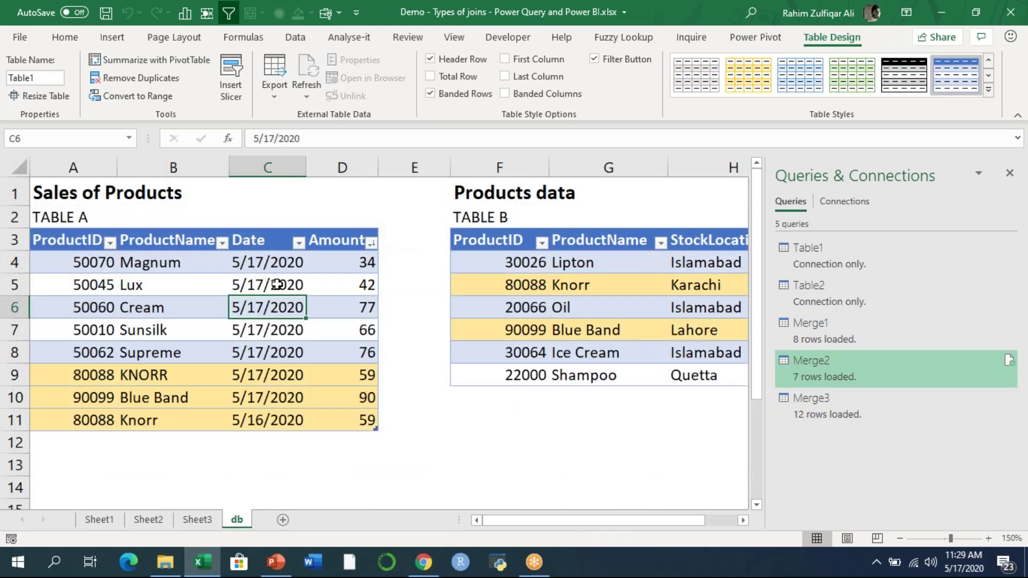
left_click(197, 243)
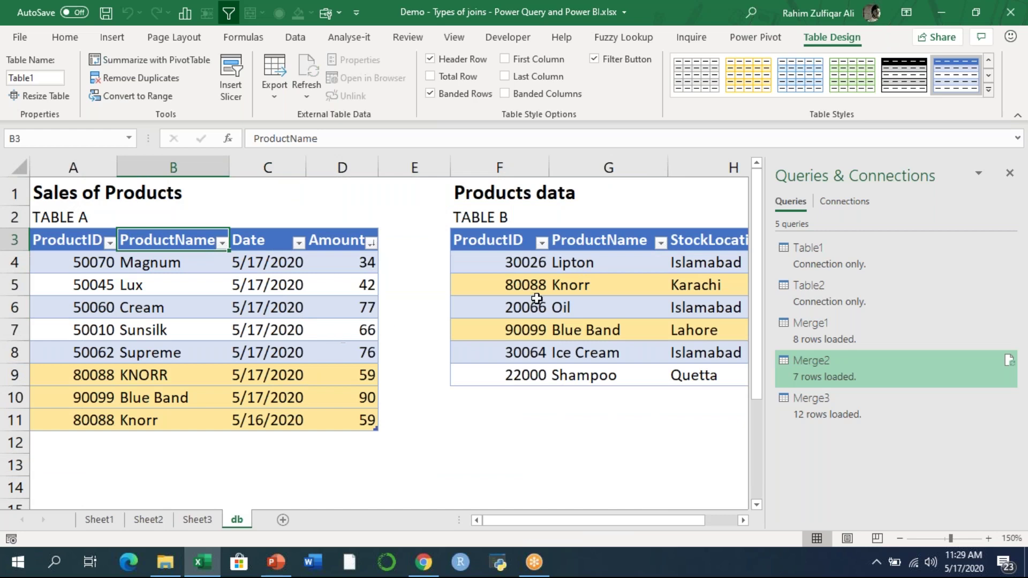
left_click(589, 241)
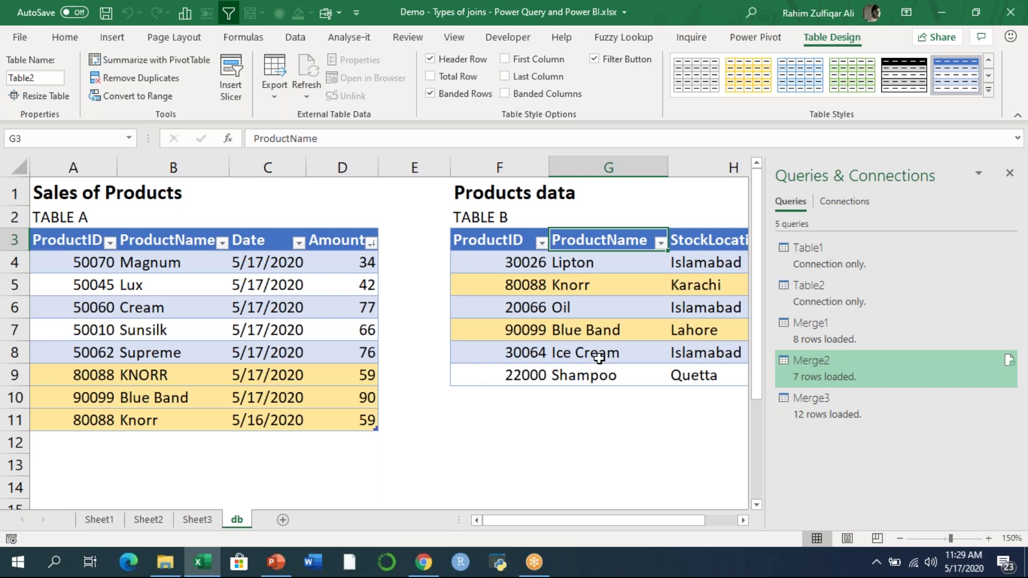
left_click(159, 377)
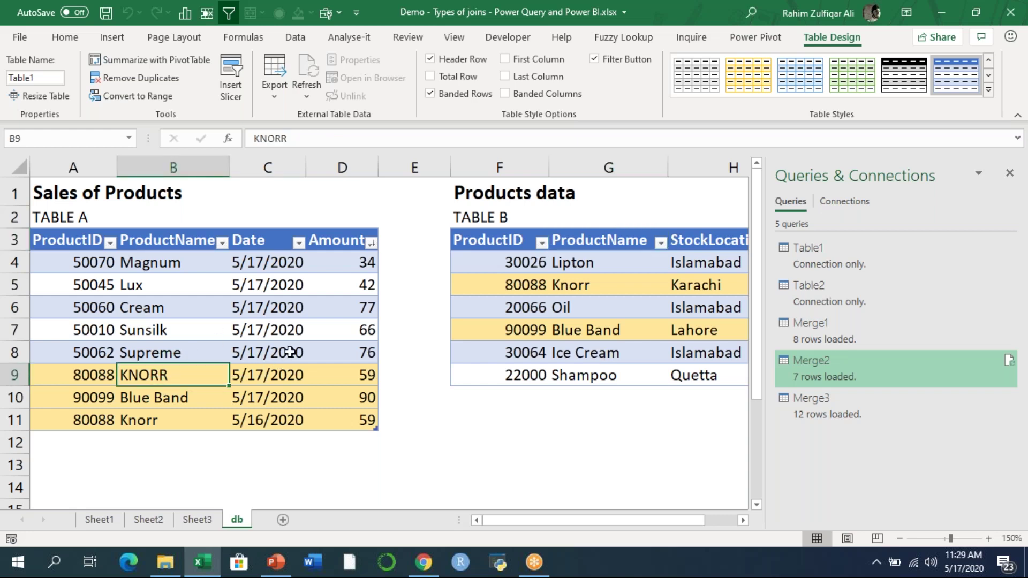
left_click(300, 333)
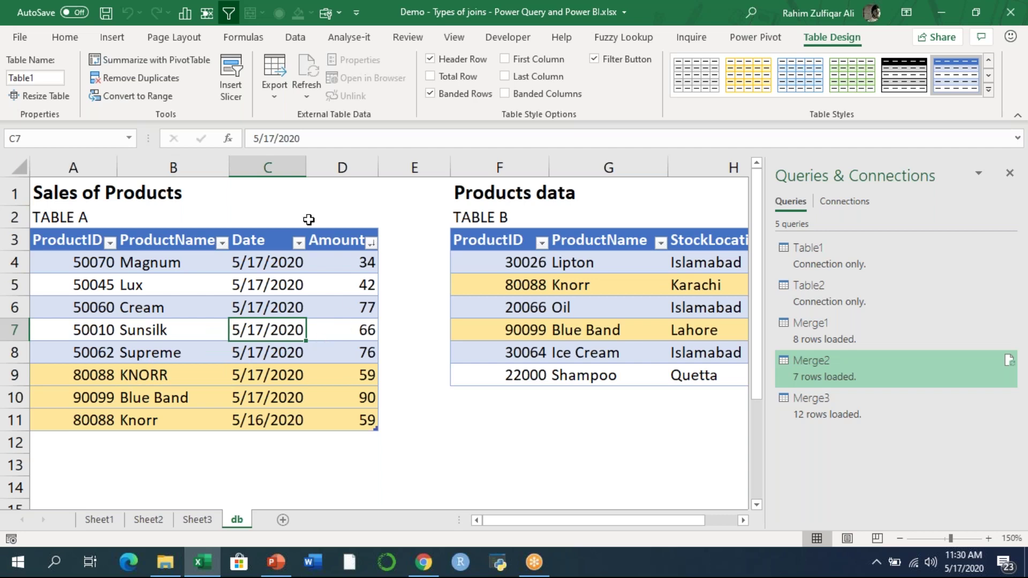
Start a fourth query merge with Table1 as the first table and Table2 as the second, matched on ProductID.
left_click(304, 41)
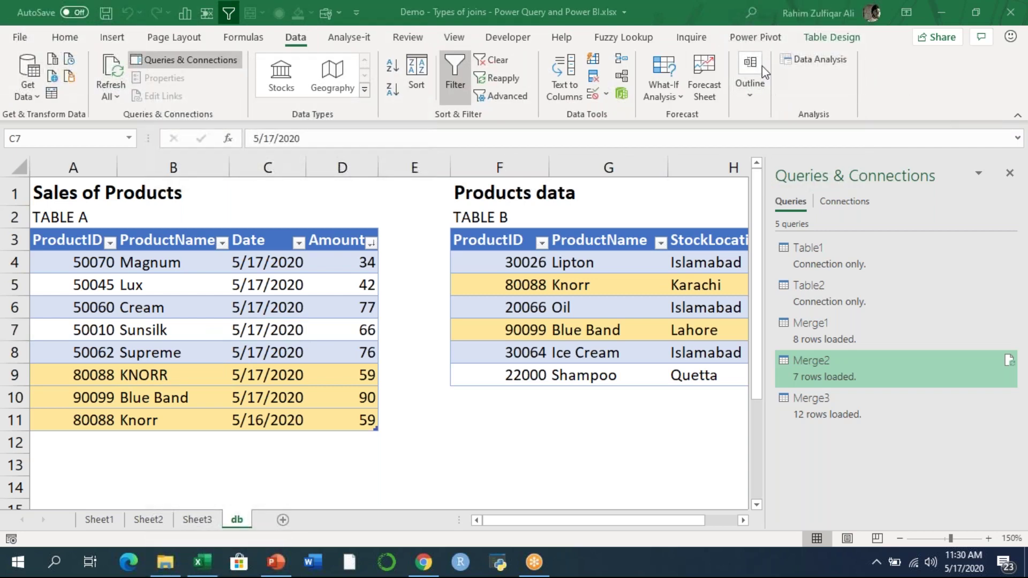
left_click(33, 96)
mouse_move(123, 313)
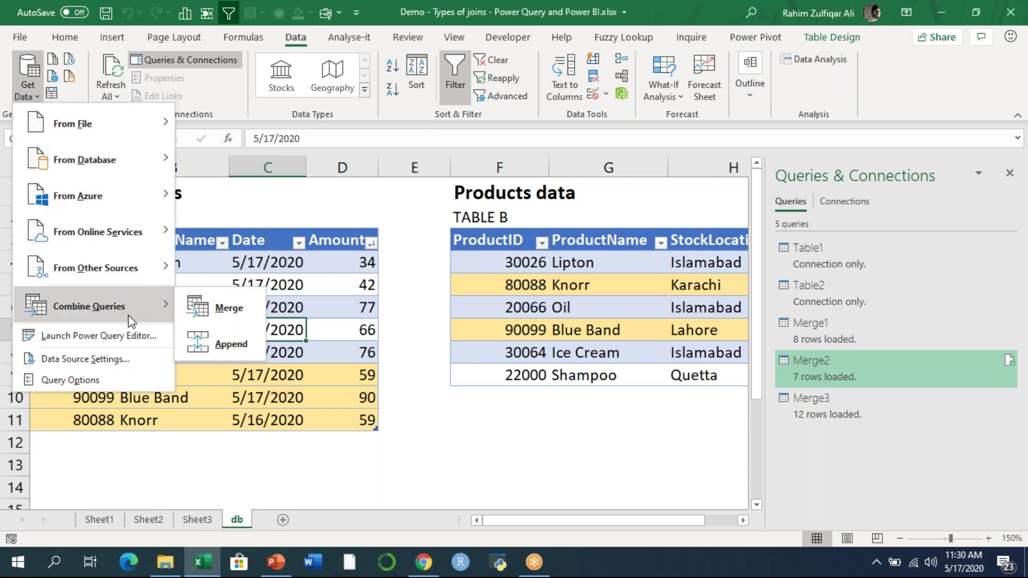
left_click(247, 306)
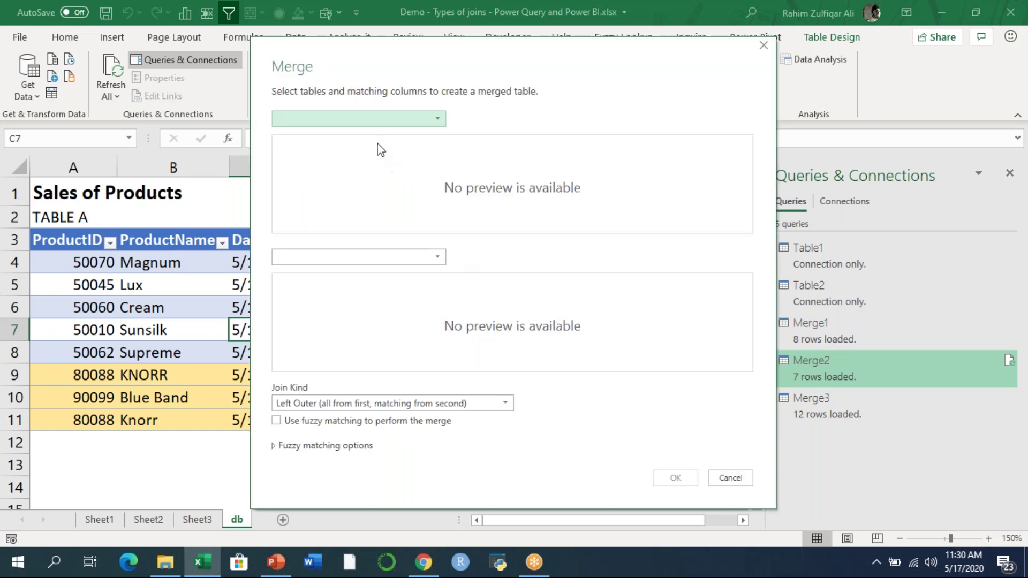
left_click(378, 123)
left_click(315, 182)
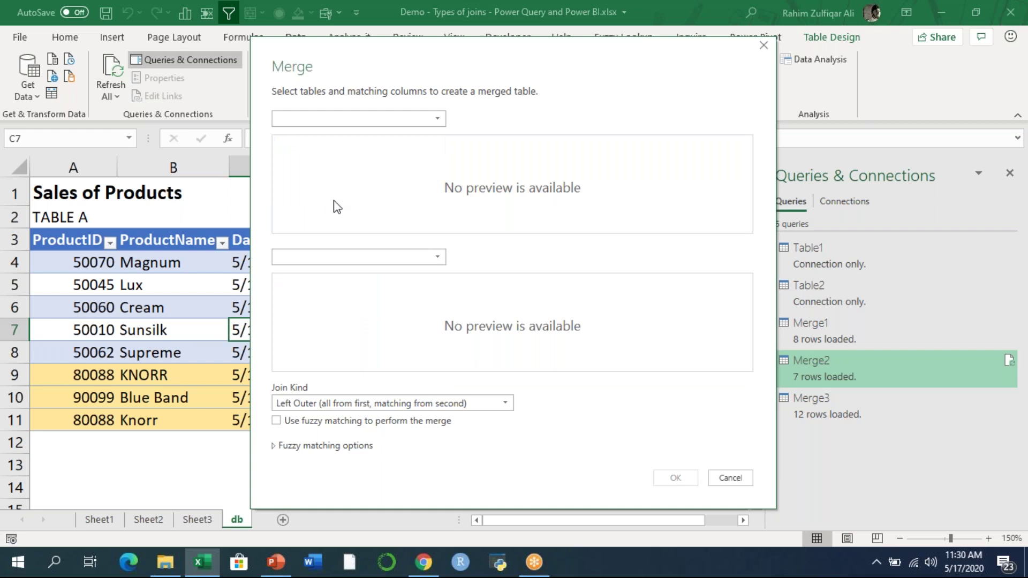
left_click(344, 257)
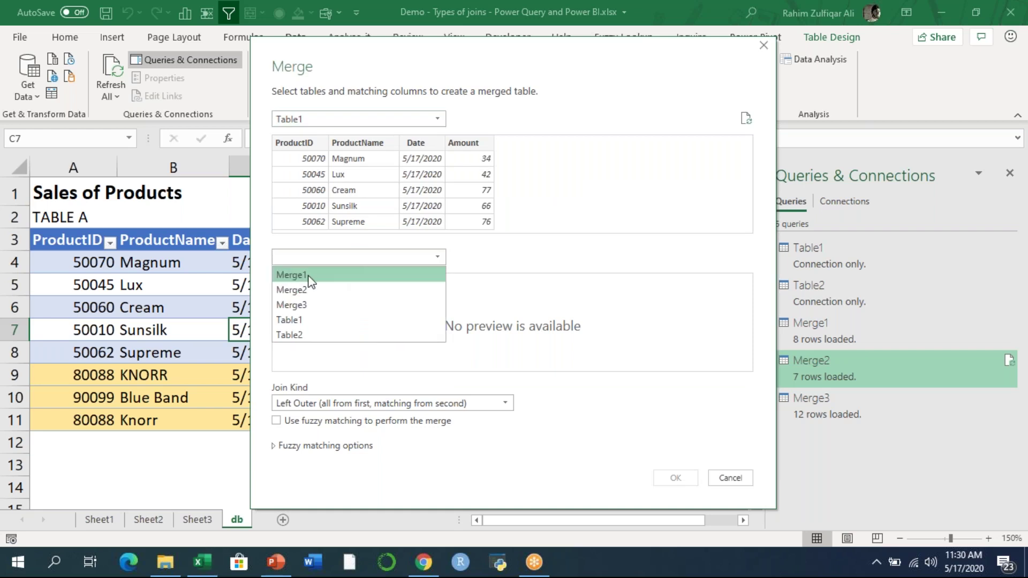
left_click(367, 262)
left_click(303, 143)
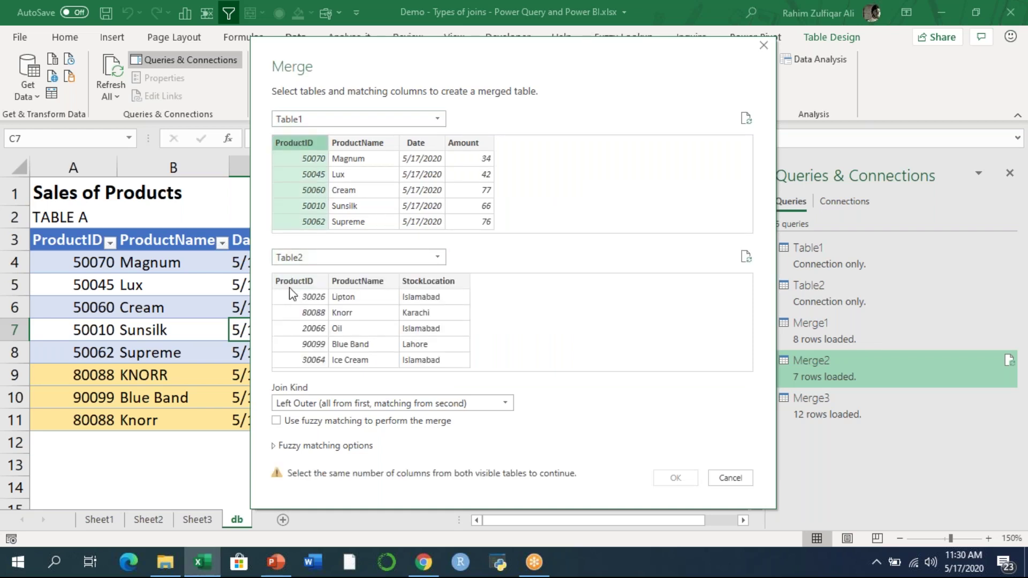
left_click(295, 283)
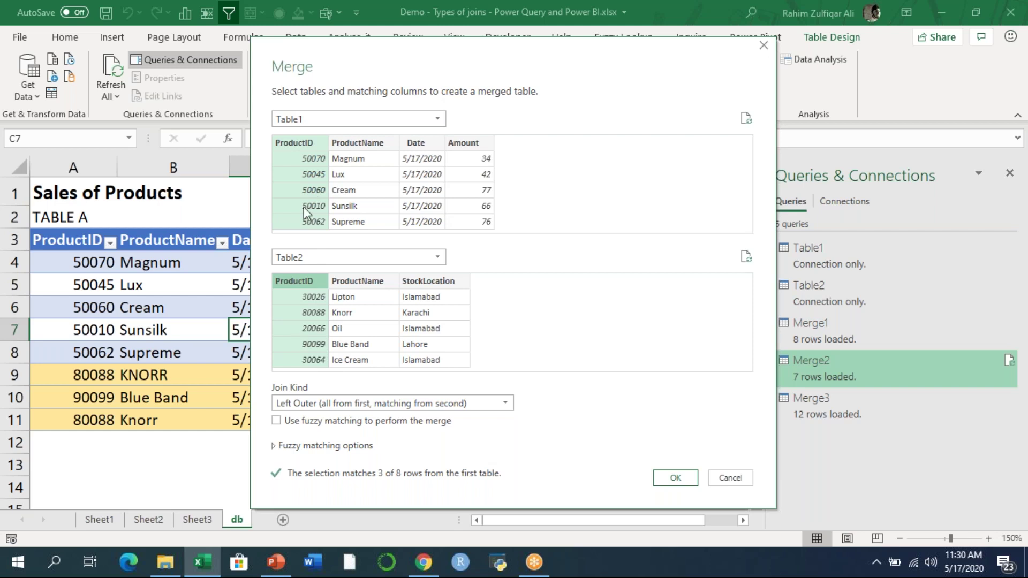
Try matching the two tables on ProductName in addition to ProductID, and return to ProductID as the only matching column.
left_click(375, 148, "ctrl")
left_click(358, 281, "ctrl")
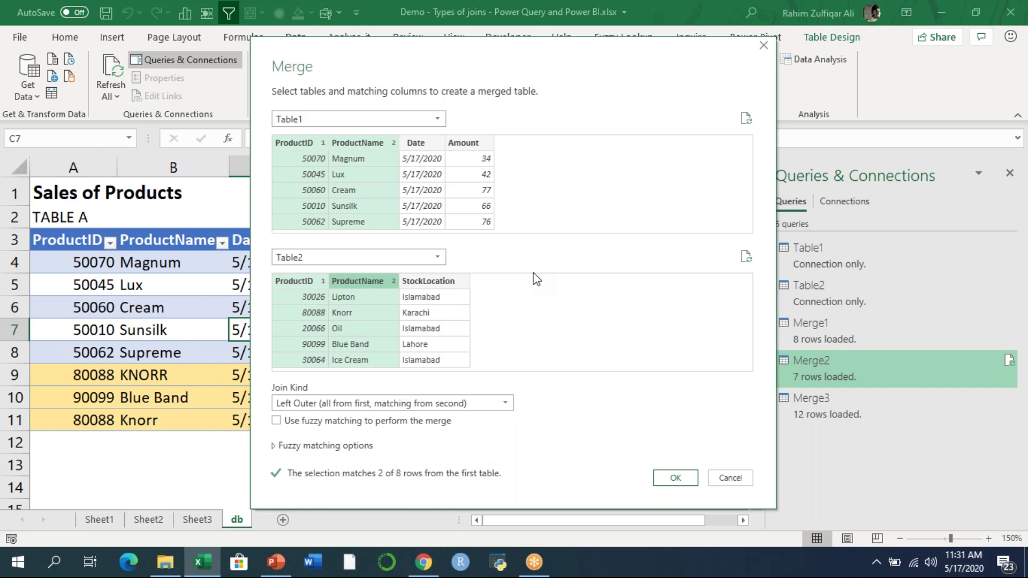
left_click(358, 143)
left_click(425, 289)
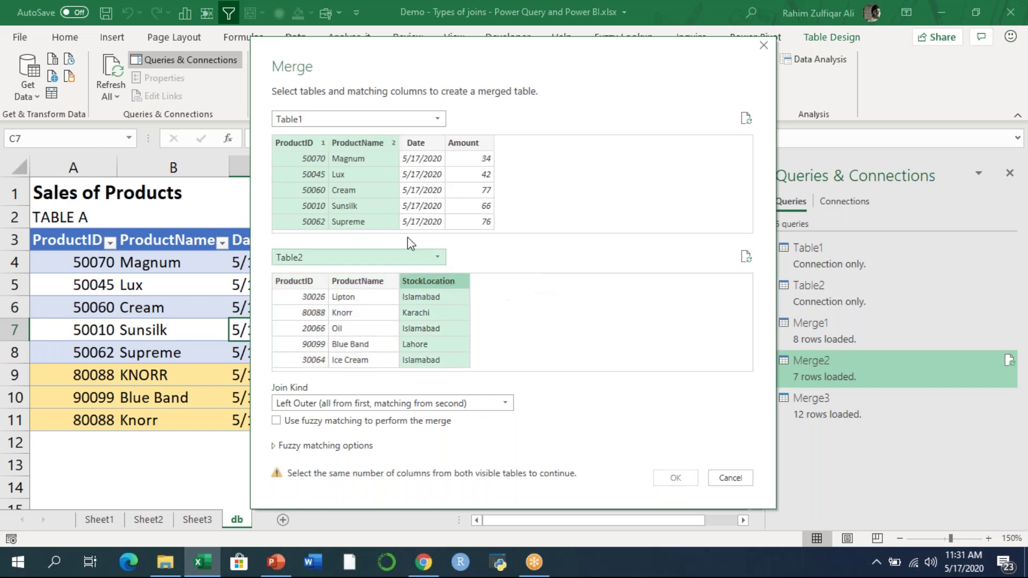
left_click(313, 282)
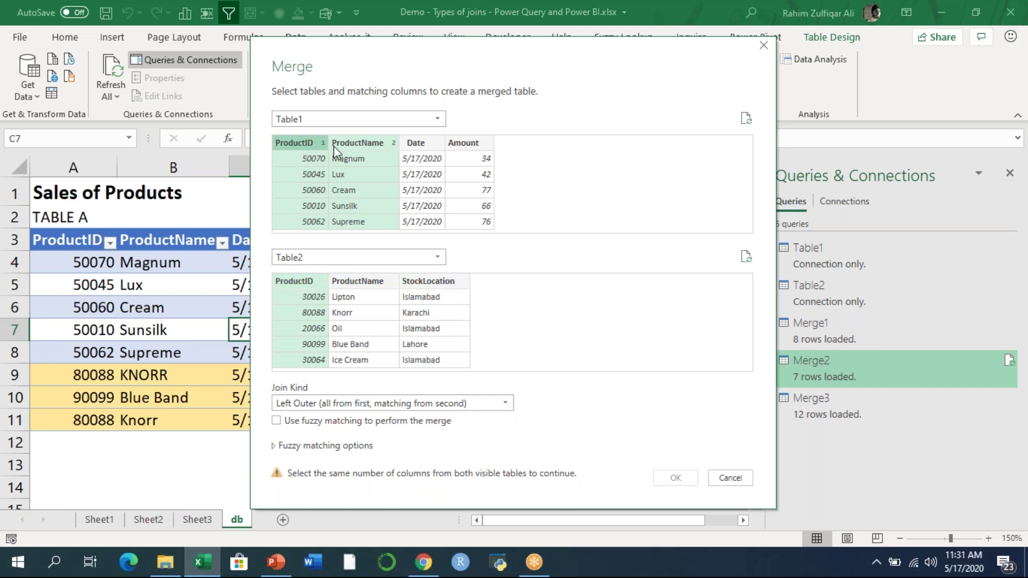
left_click(423, 144)
left_click(318, 144)
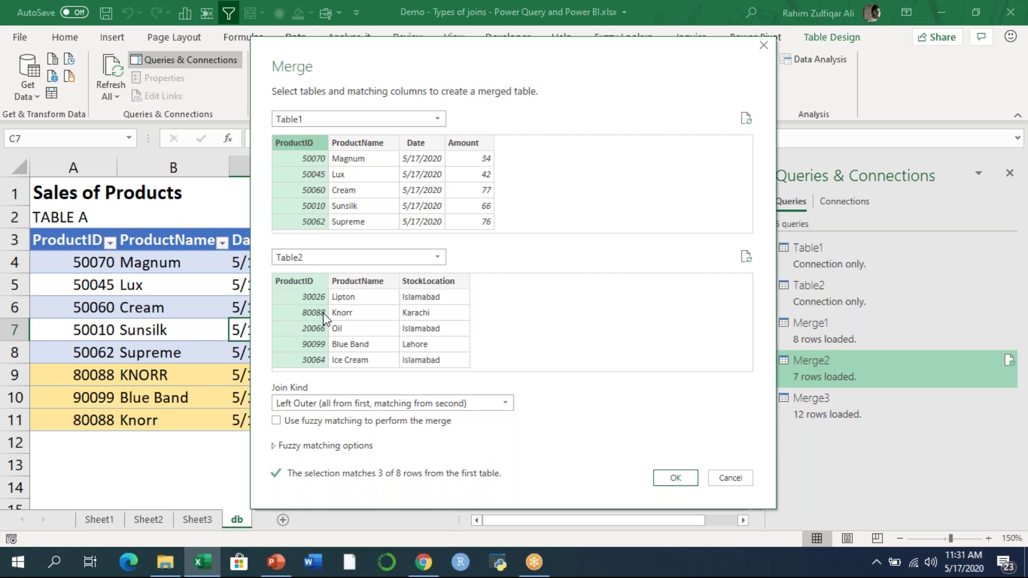
Set the join kind to Inner (only matching rows) and create the merge query.
left_click(330, 408)
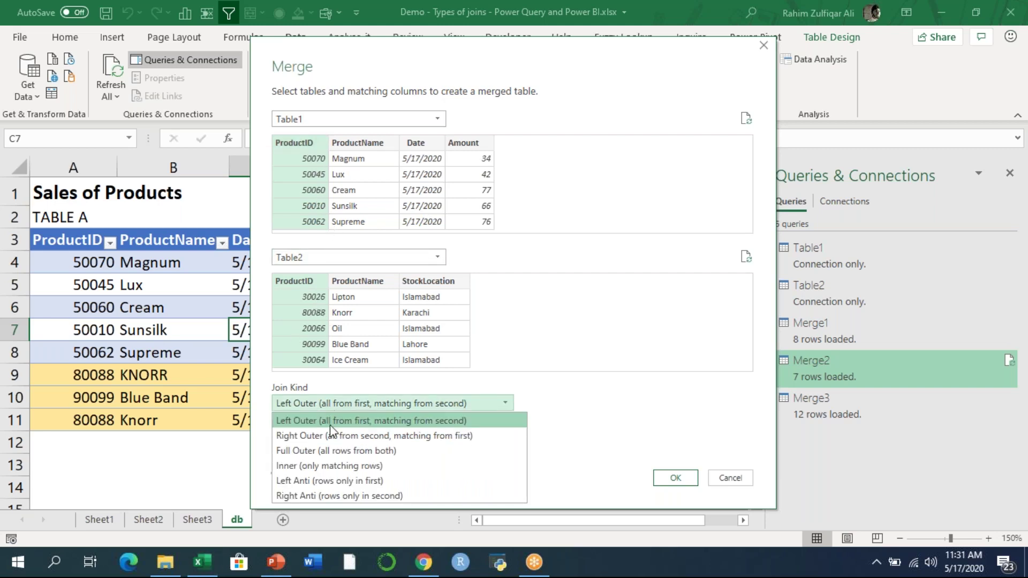
left_click(311, 465)
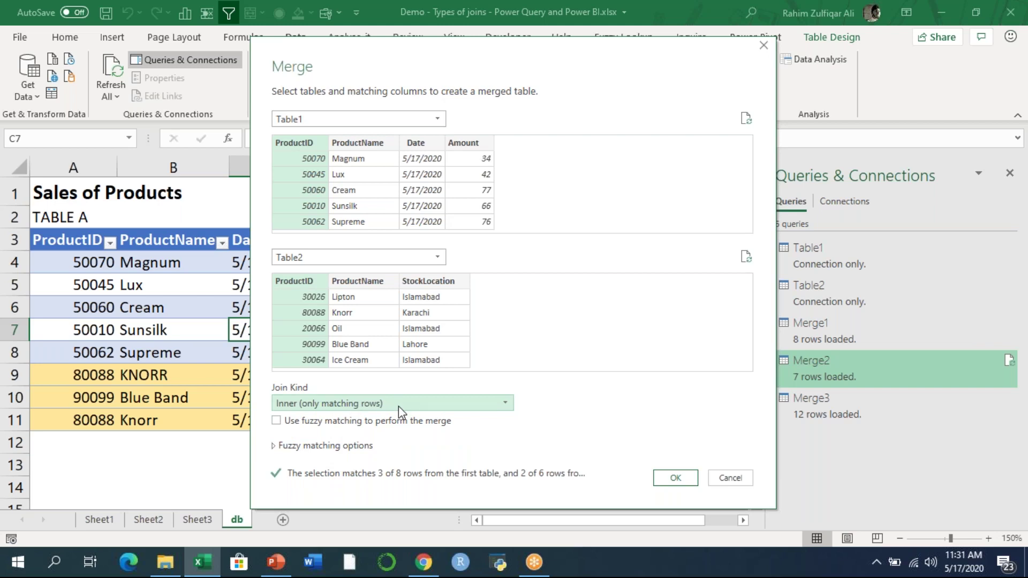
left_click(675, 477)
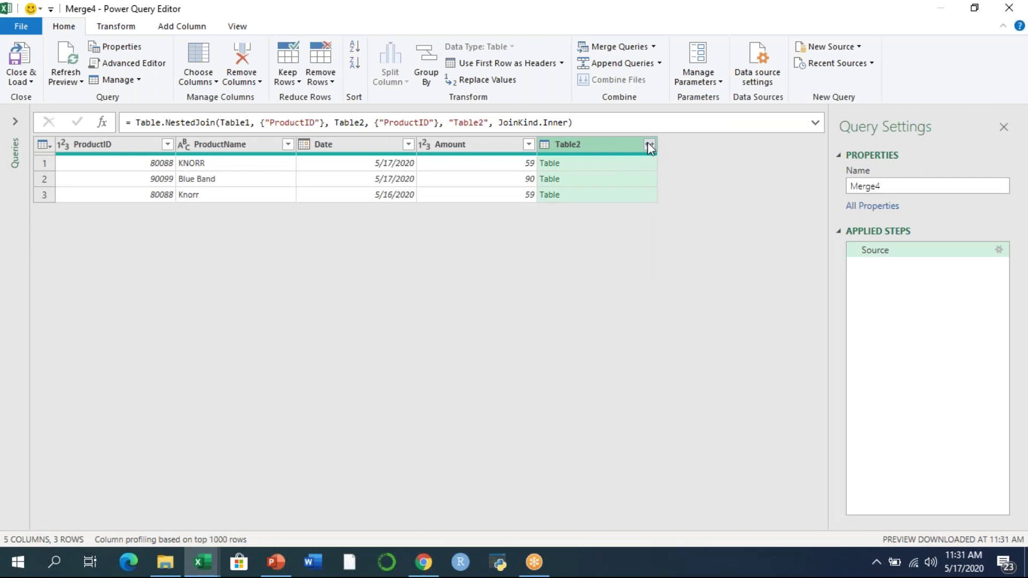
Expand every Table2 column of the inner merge without the name prefix and load the result into the workbook.
left_click(649, 145)
left_click(421, 301)
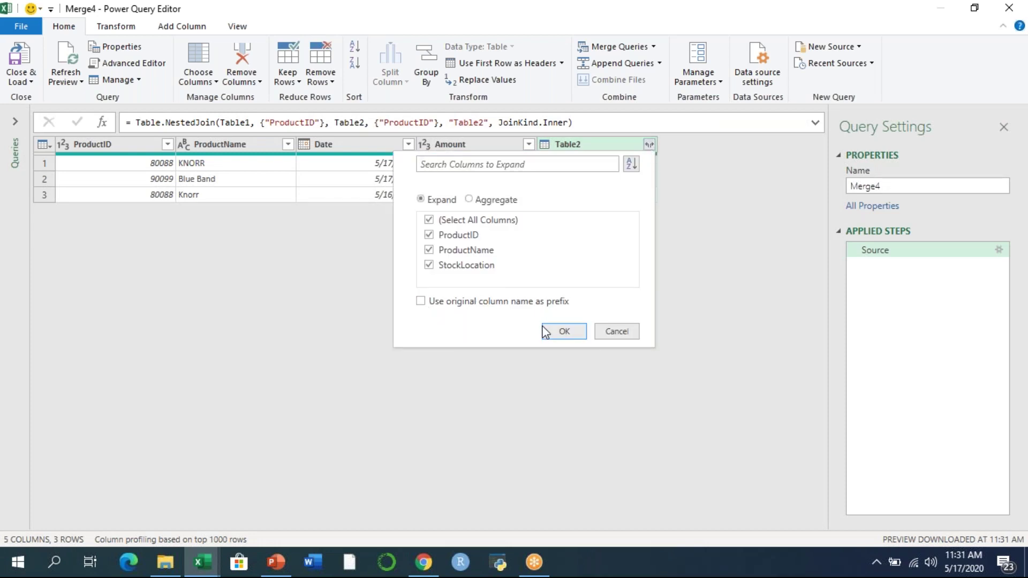
left_click(563, 331)
left_click(19, 80)
left_click(64, 114)
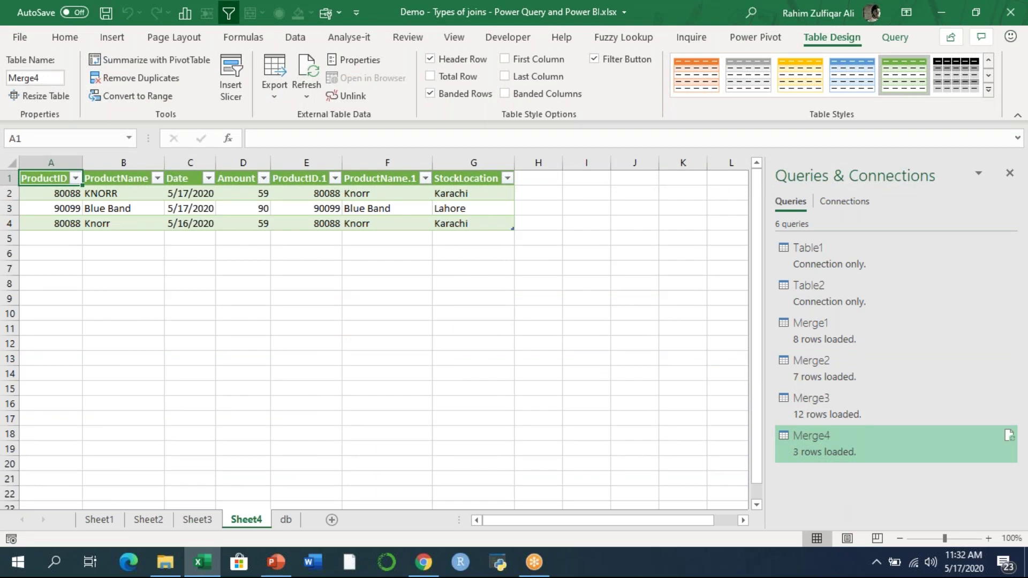
Start a fifth query merge from the db sheet with Table1 as the first table and Table2 as the second.
left_click(286, 520)
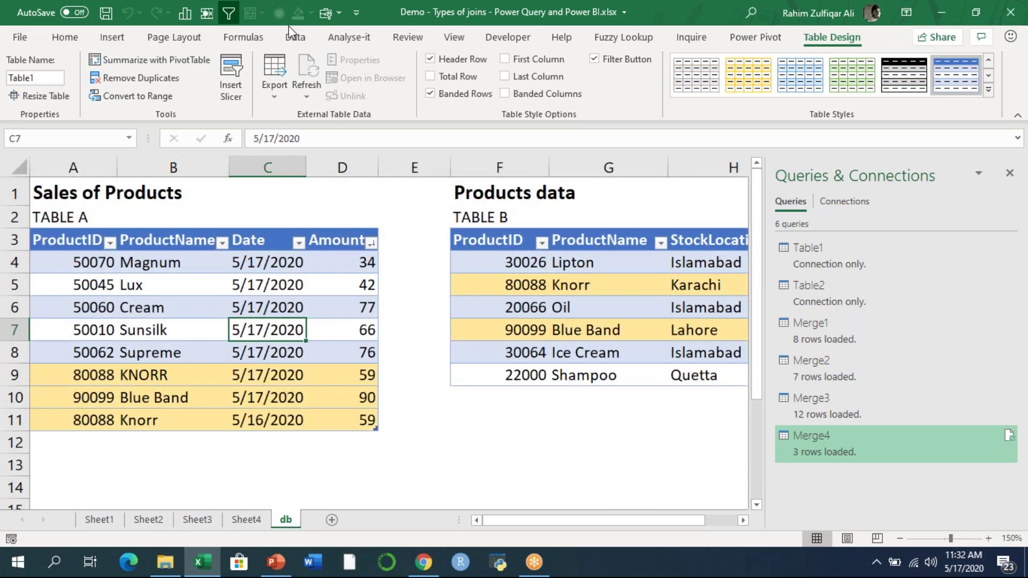
left_click(294, 36)
left_click(18, 84)
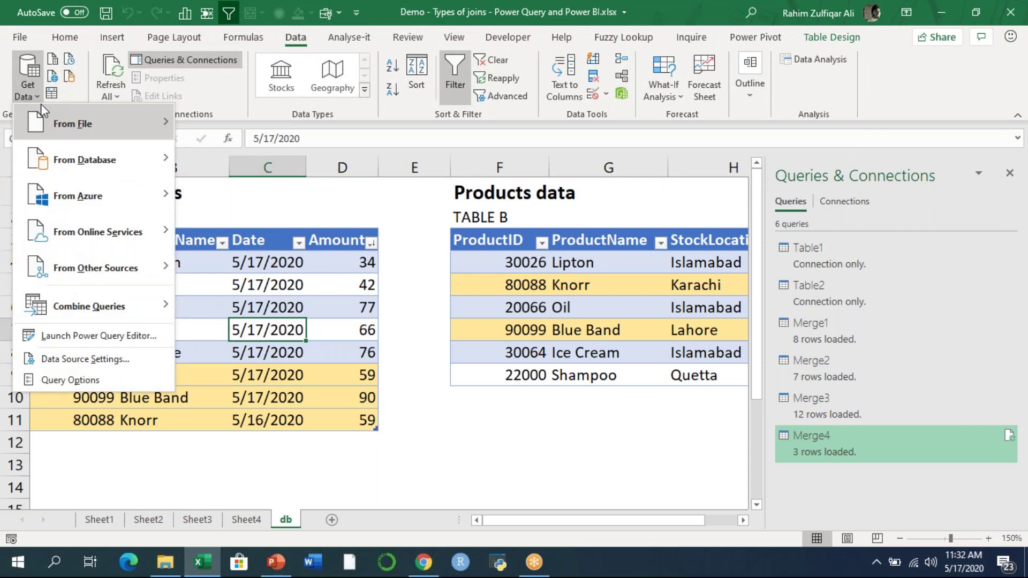
mouse_move(114, 297)
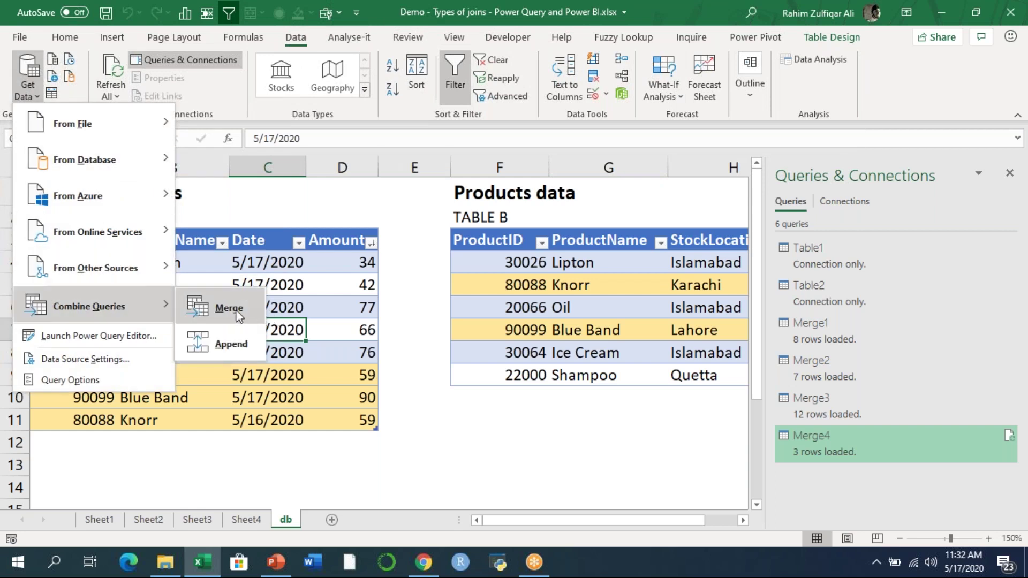
left_click(236, 312)
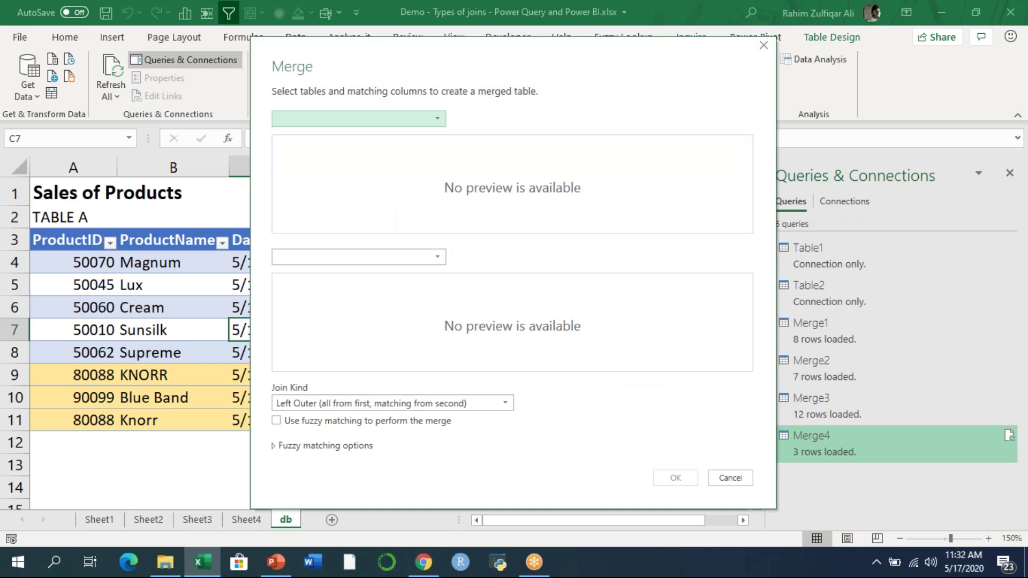
left_click(373, 117)
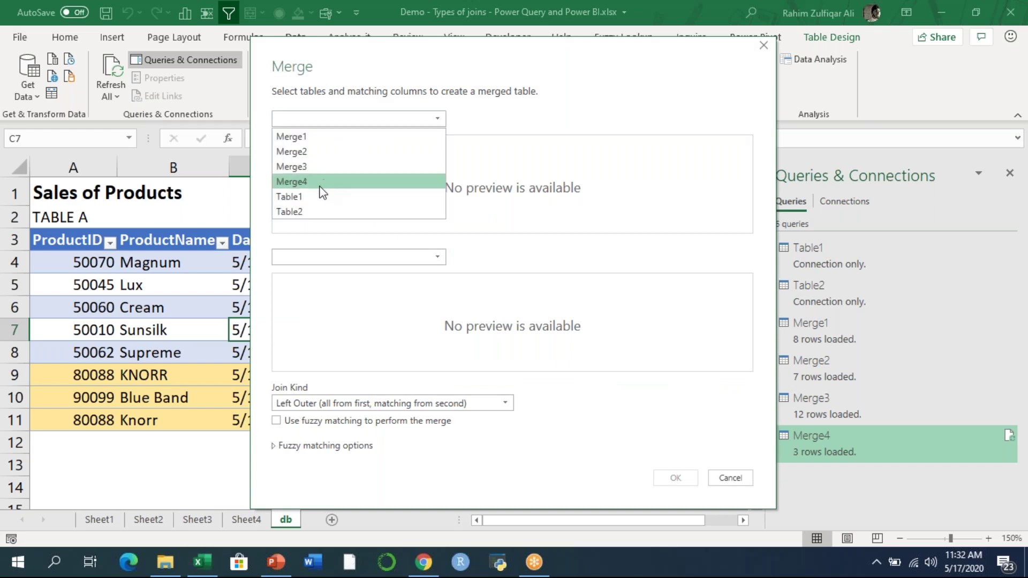
left_click(317, 198)
left_click(332, 257)
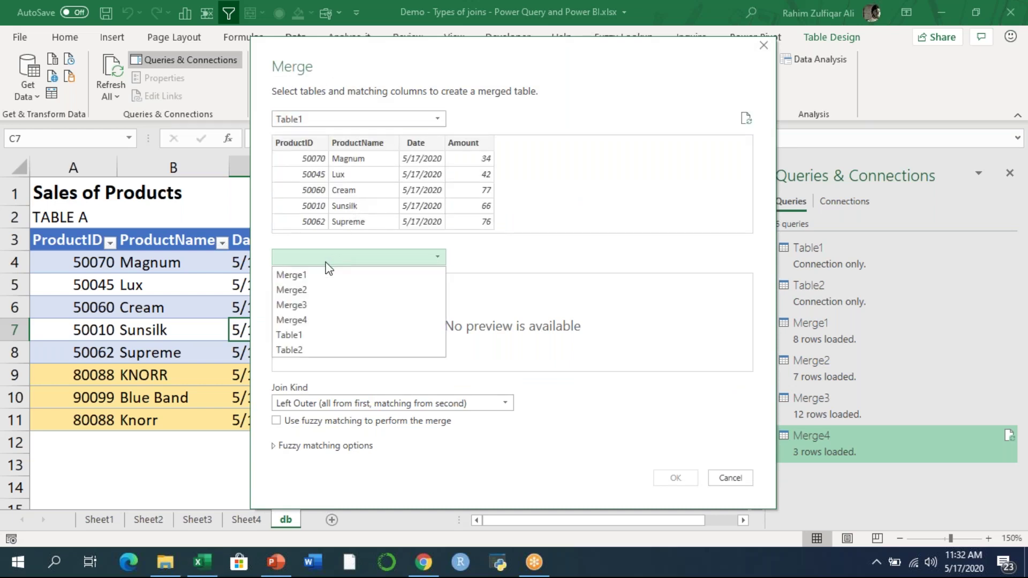
left_click(315, 350)
Match both tables on ProductID, set the join kind to Left Anti (rows only in first) and create the merge query.
left_click(282, 141)
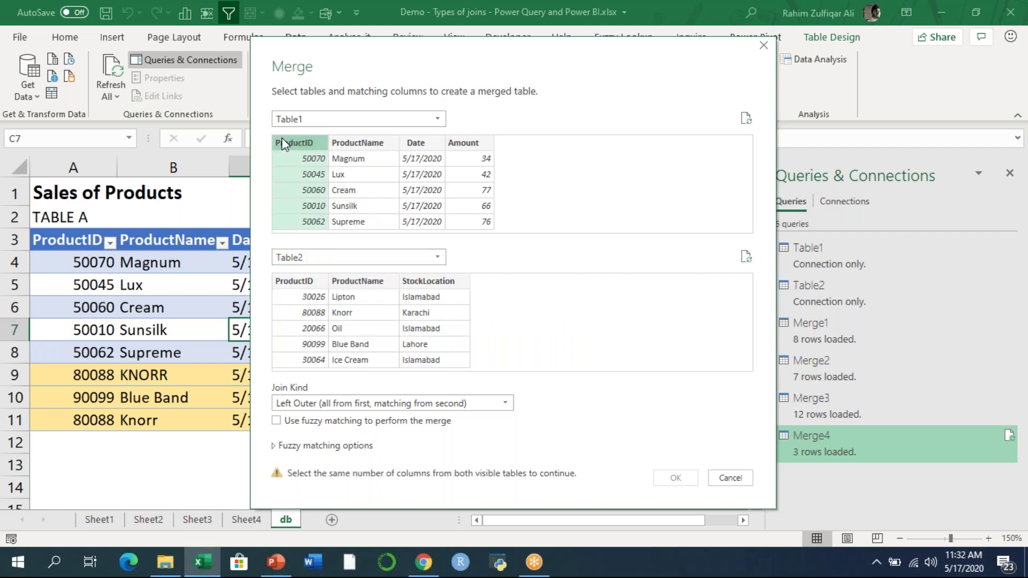
left_click(297, 279)
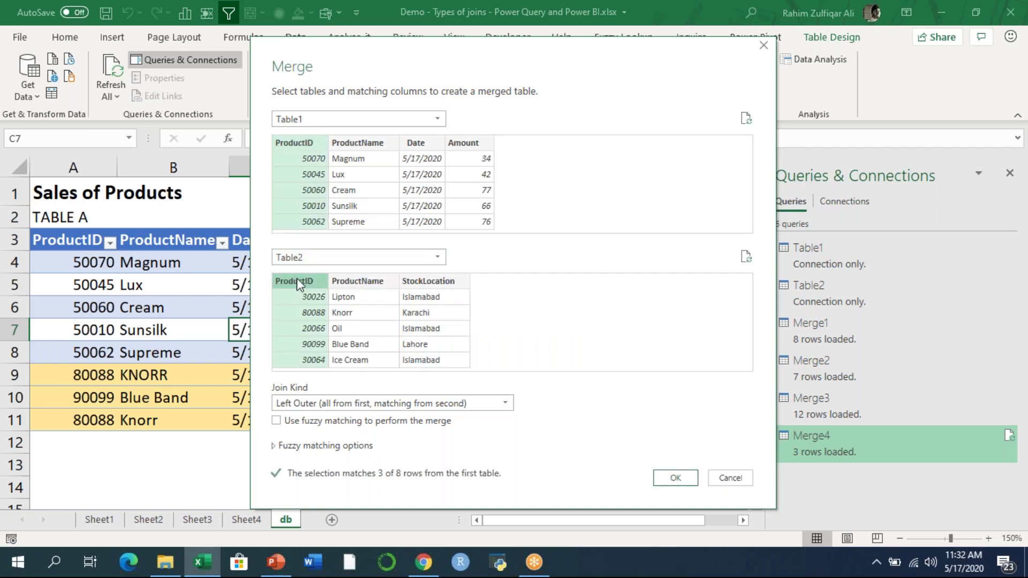
left_click(341, 406)
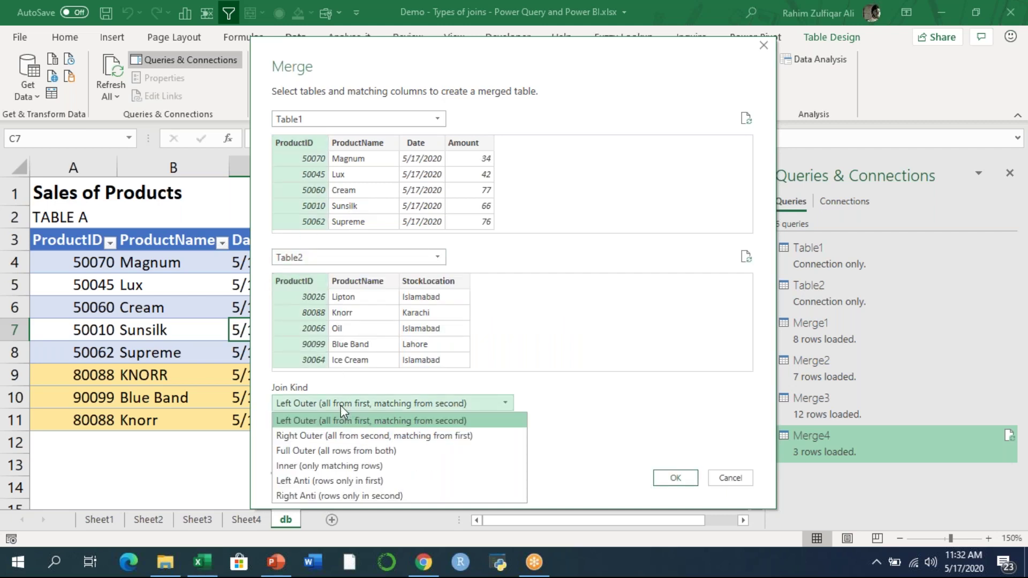
left_click(330, 481)
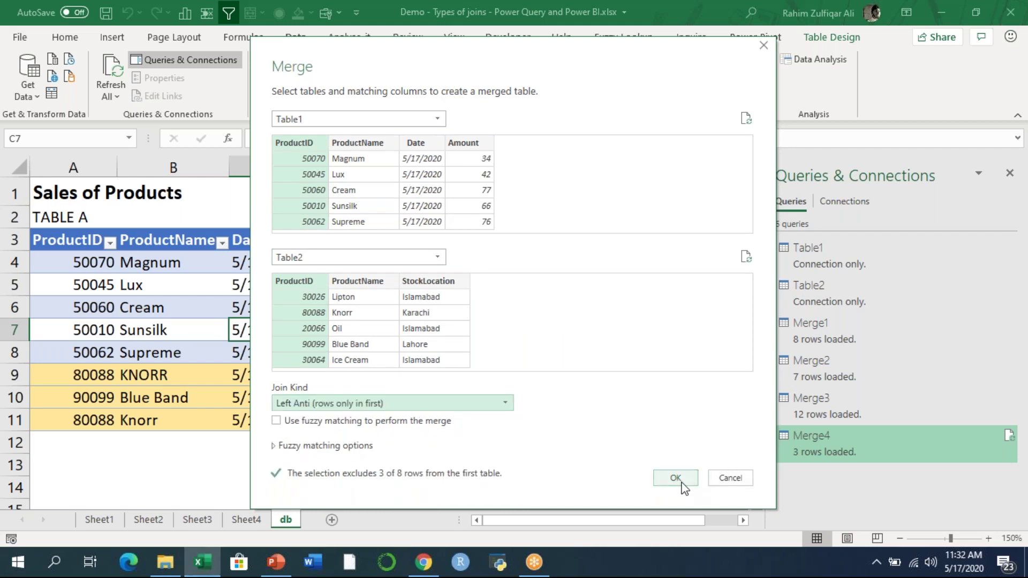
left_click(680, 481)
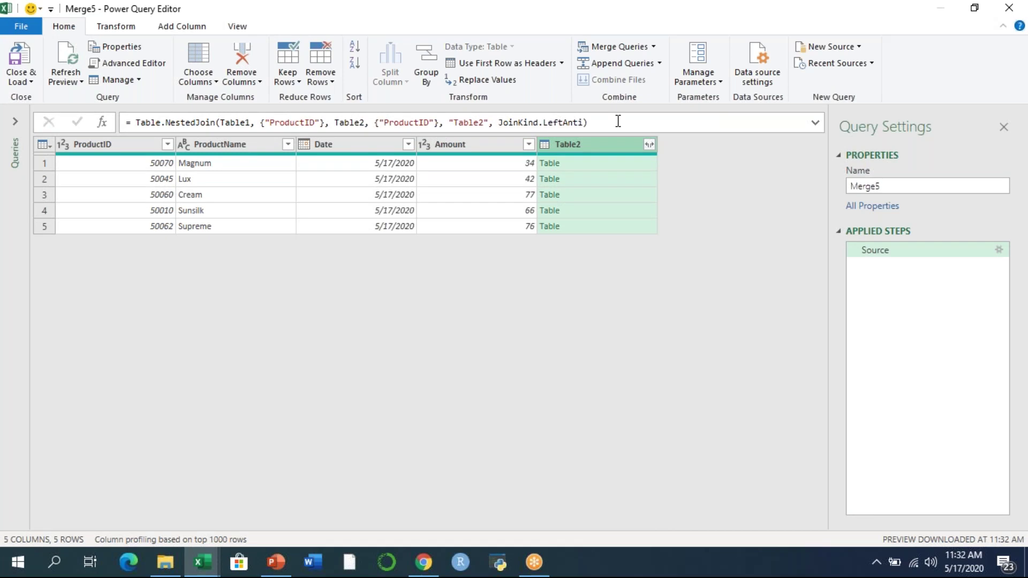
View the left anti merge's query code in the Advanced Editor and close it without editing.
left_click(148, 64)
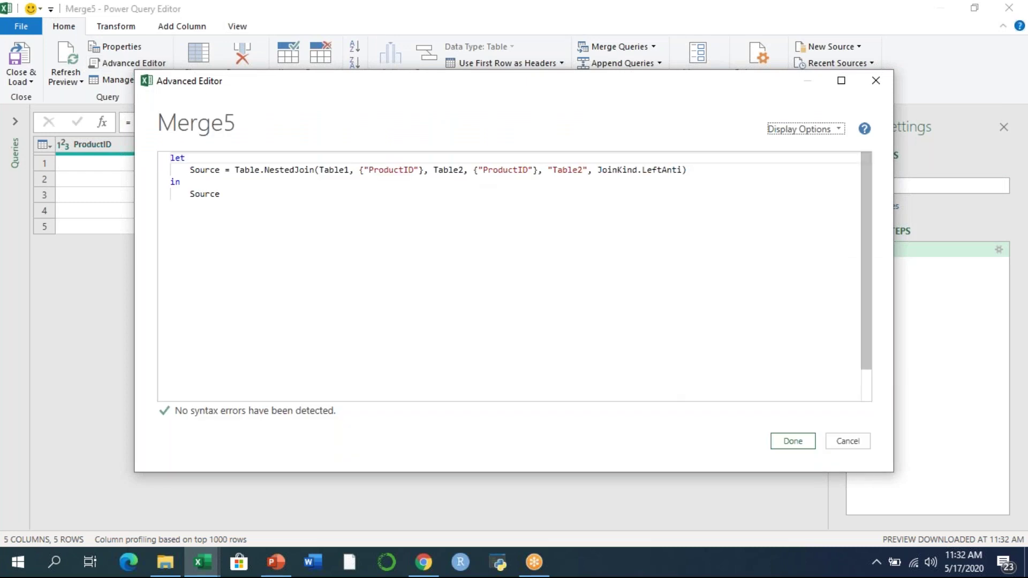
left_click(875, 81)
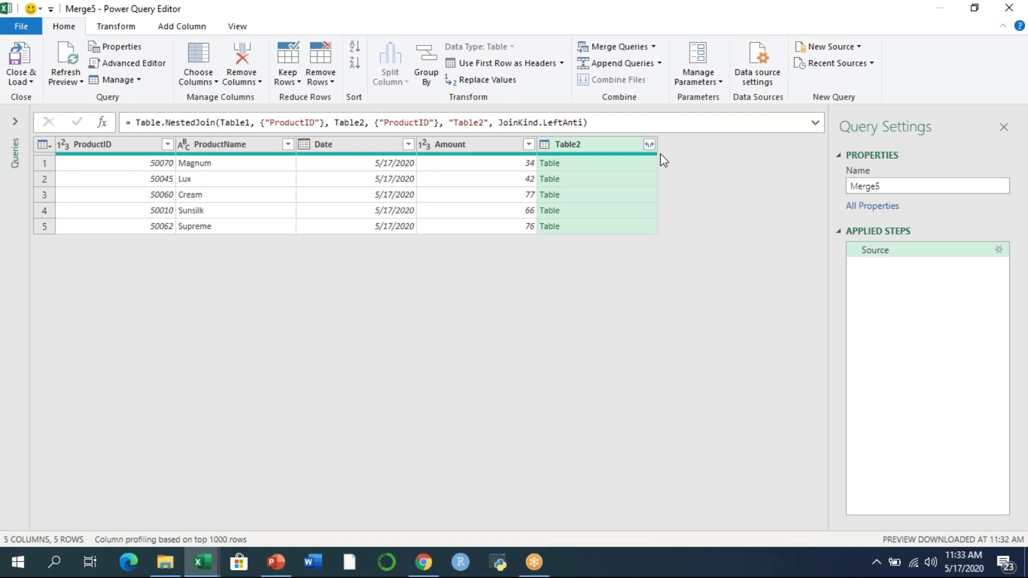
Expand every Table2 column of the left anti merge without the name prefix and load the result into the workbook.
left_click(648, 144)
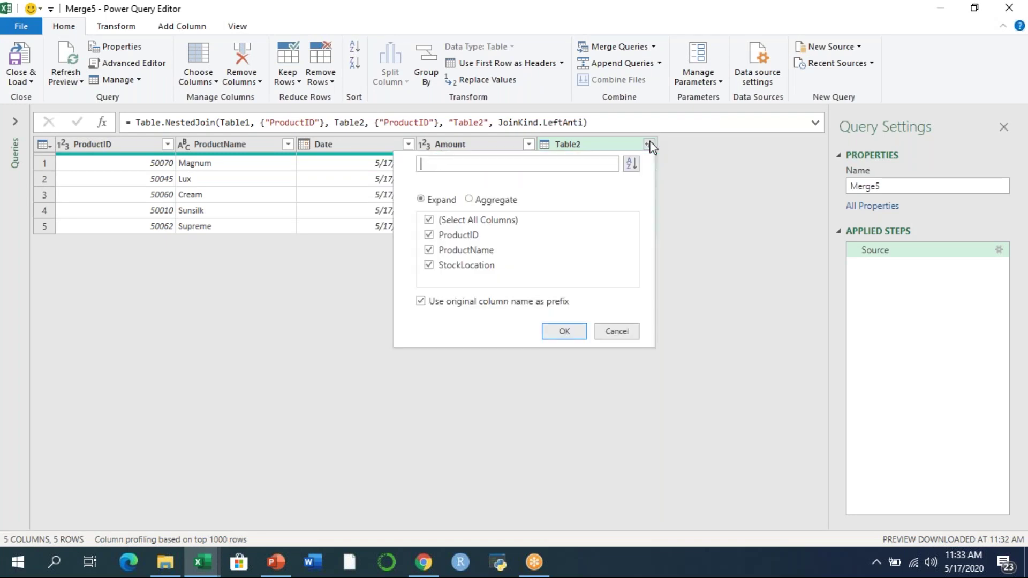
left_click(420, 301)
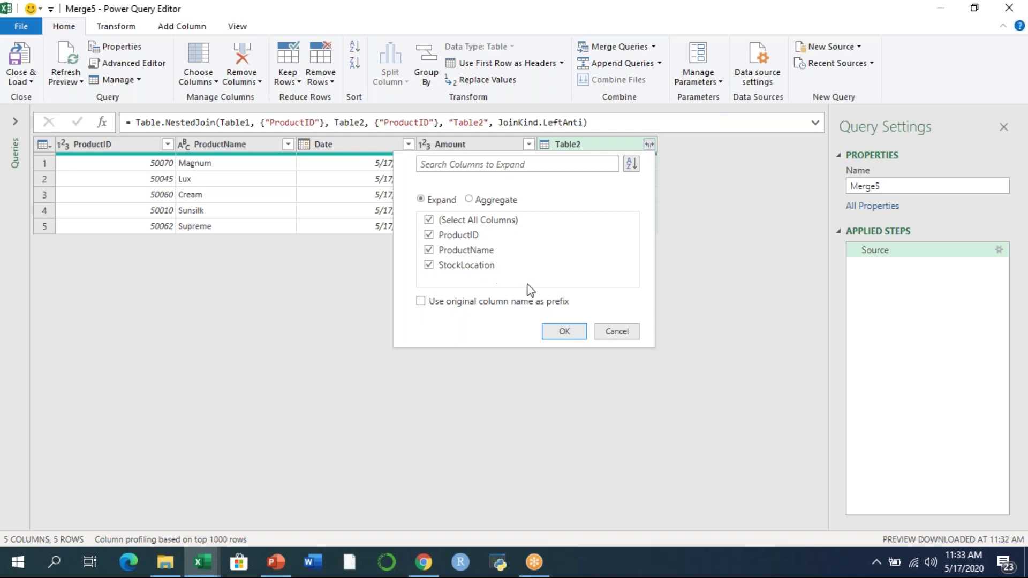
left_click(559, 329)
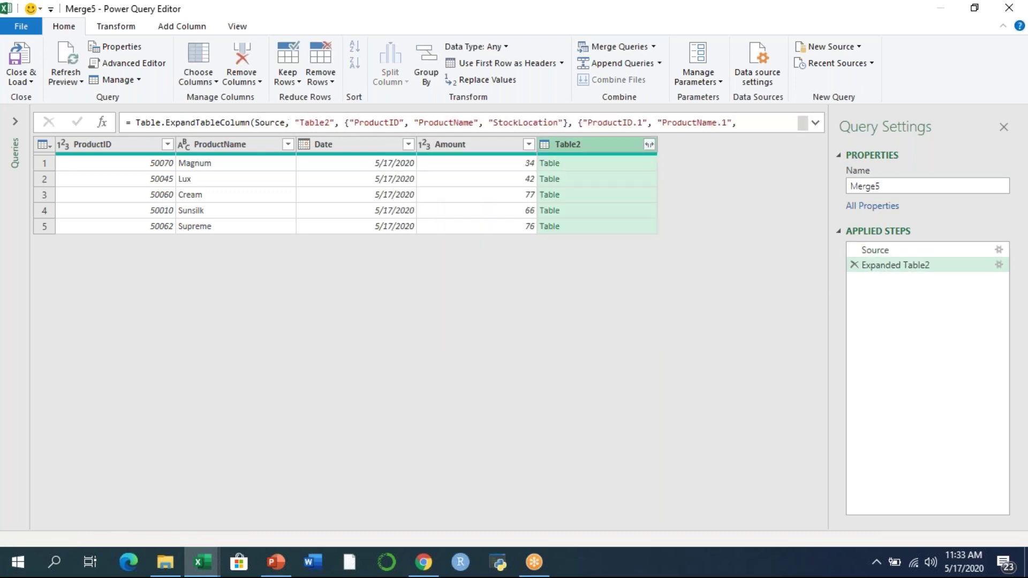
left_click(27, 81)
left_click(28, 97)
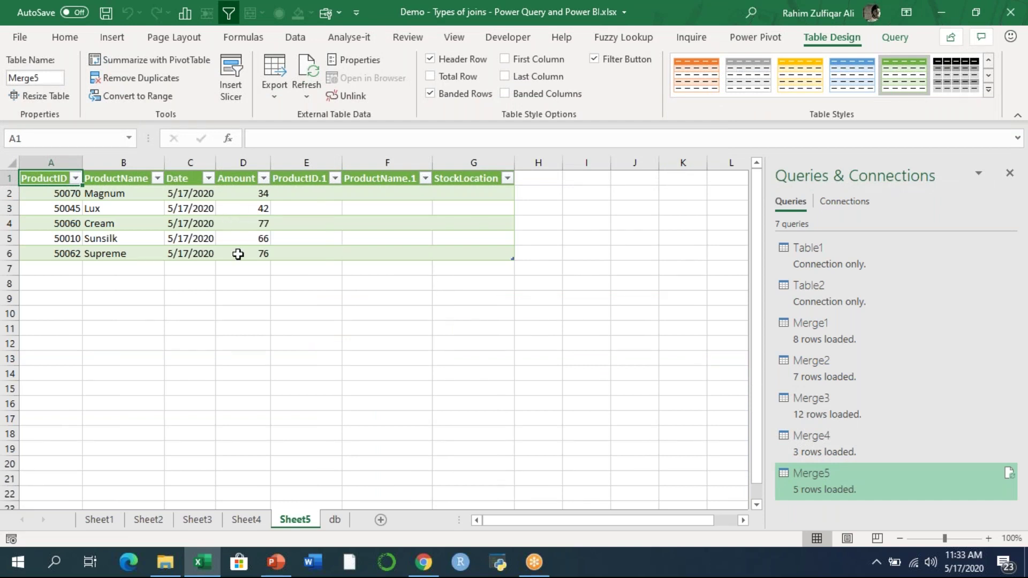
Compare the rows of the left anti result with the sales table on the db sheet.
left_click_drag(236, 253, 51, 183)
left_click(126, 192)
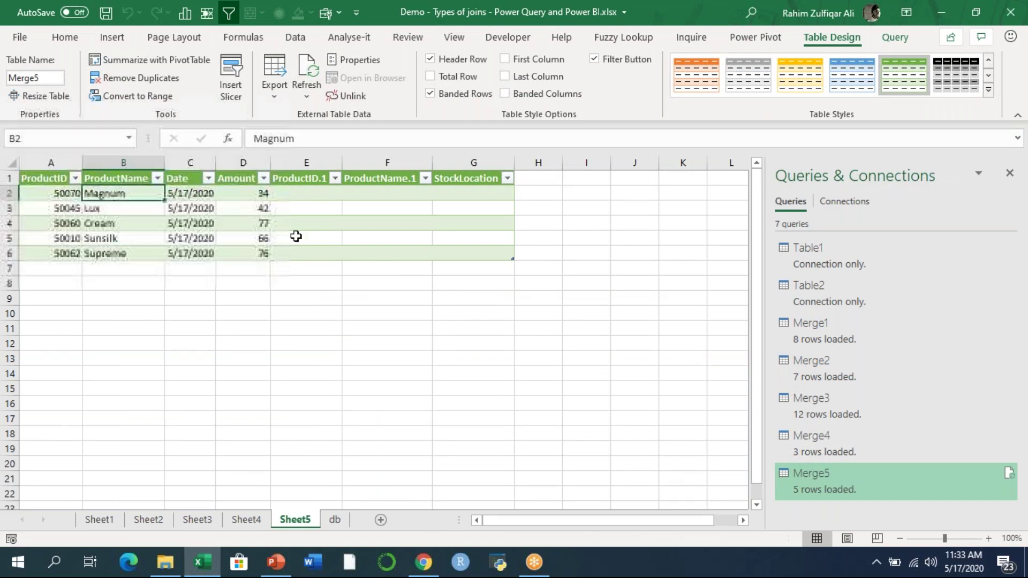
left_click(334, 520)
left_click(281, 302)
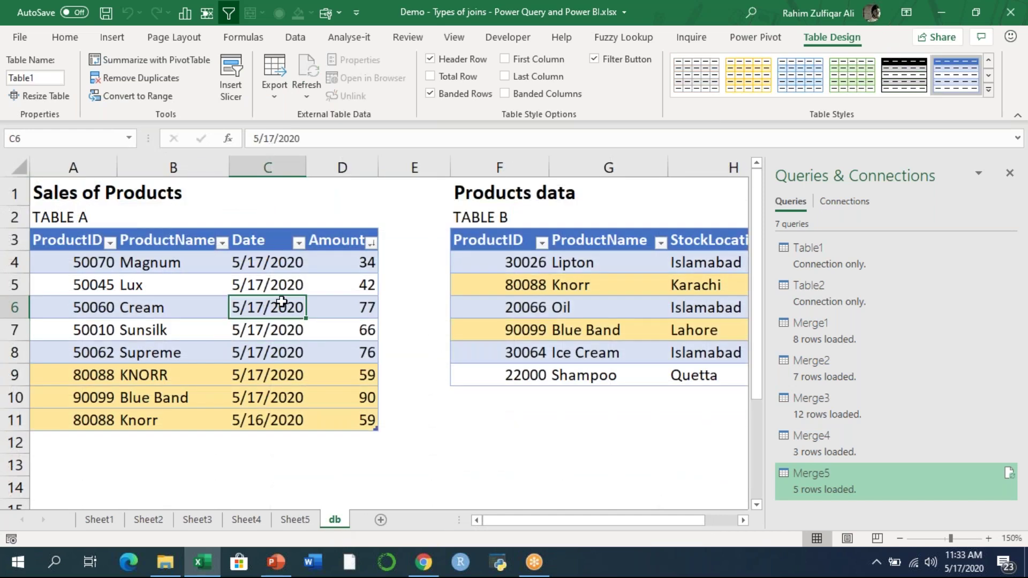
Start a new merge of the existing queries with Table1 as the first table and Table2 as the second.
left_click(295, 37)
left_click(28, 86)
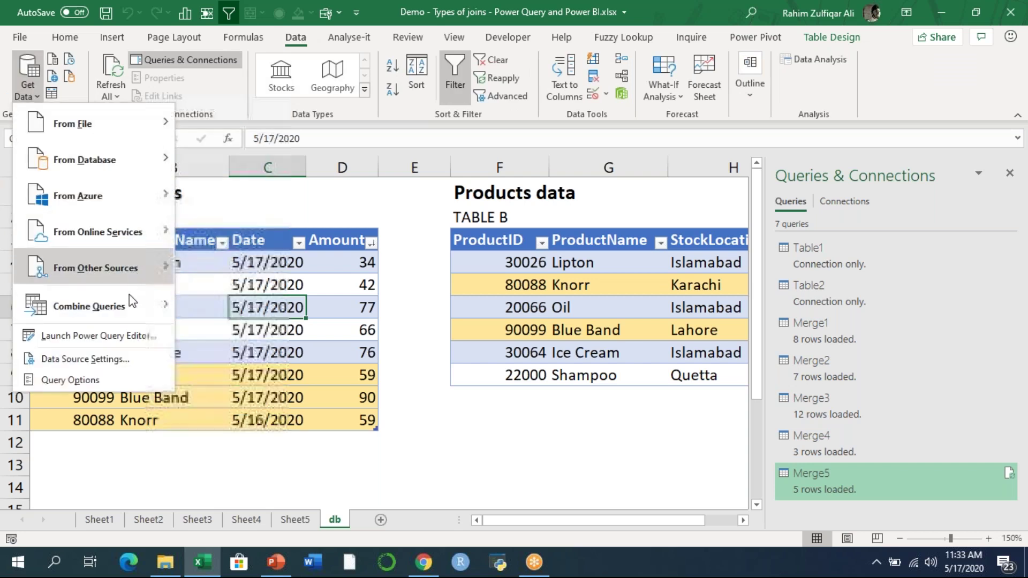
mouse_move(140, 305)
left_click(191, 309)
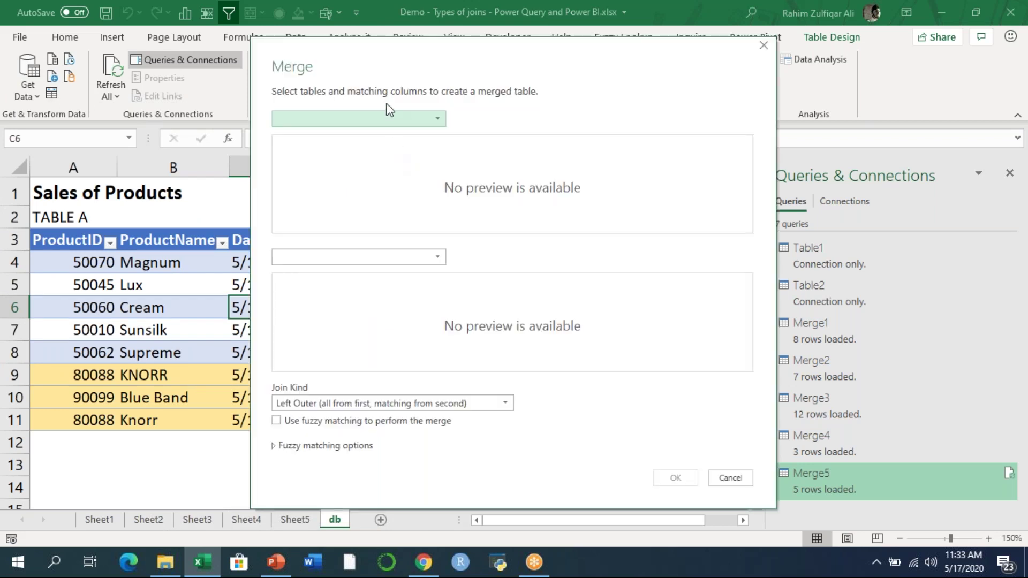
left_click(375, 116)
left_click(329, 212)
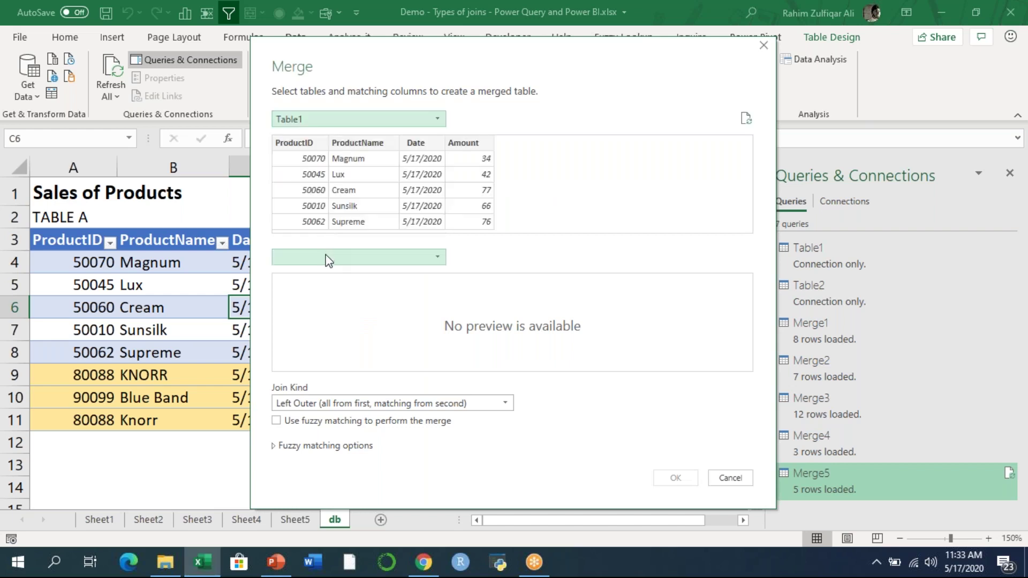
left_click(328, 257)
left_click(307, 365)
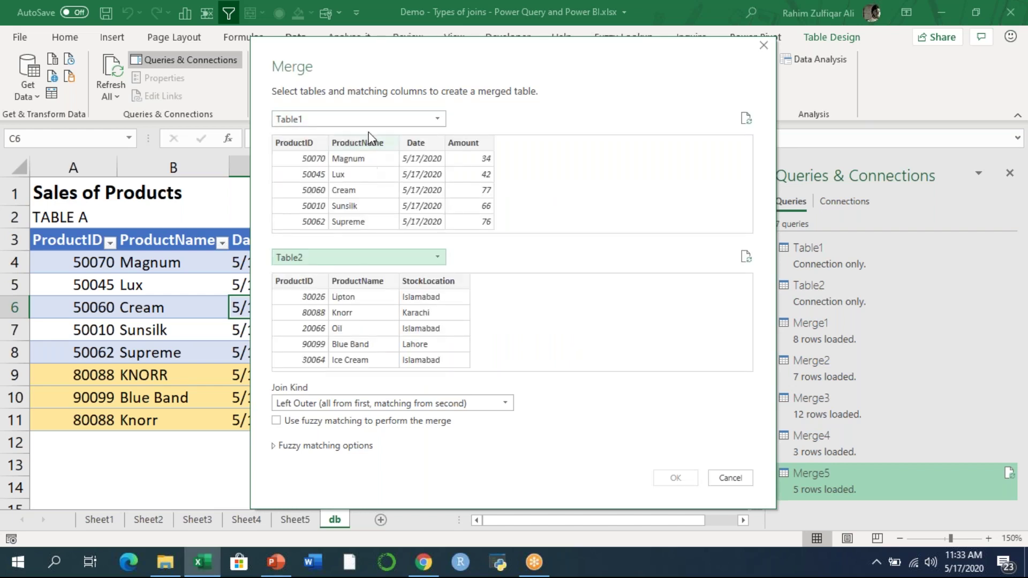
left_click(374, 124)
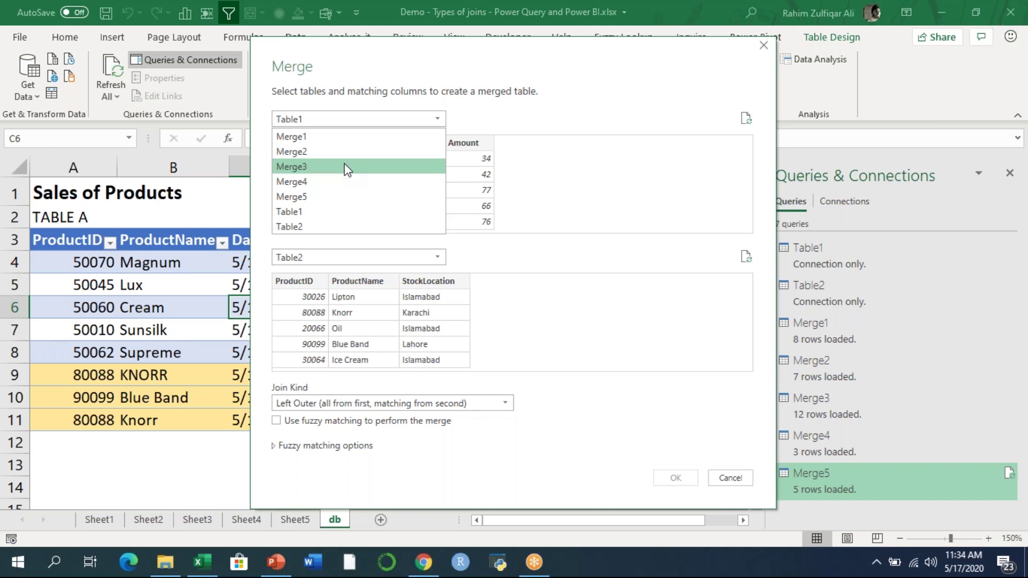
left_click(599, 174)
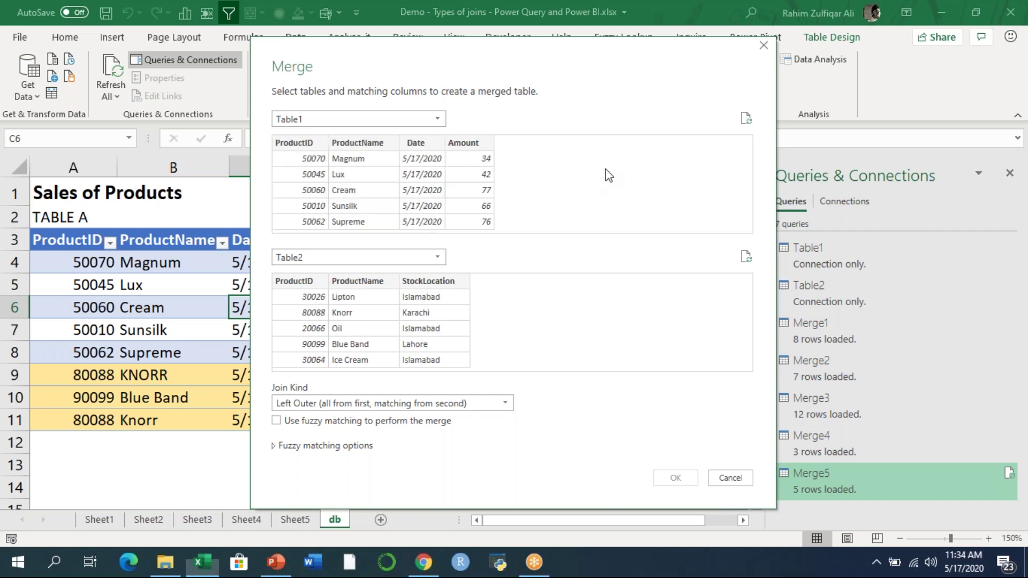
Match both tables on ProductID, set the join kind to Right Anti (rows only in second) and create the merge query.
left_click(313, 143)
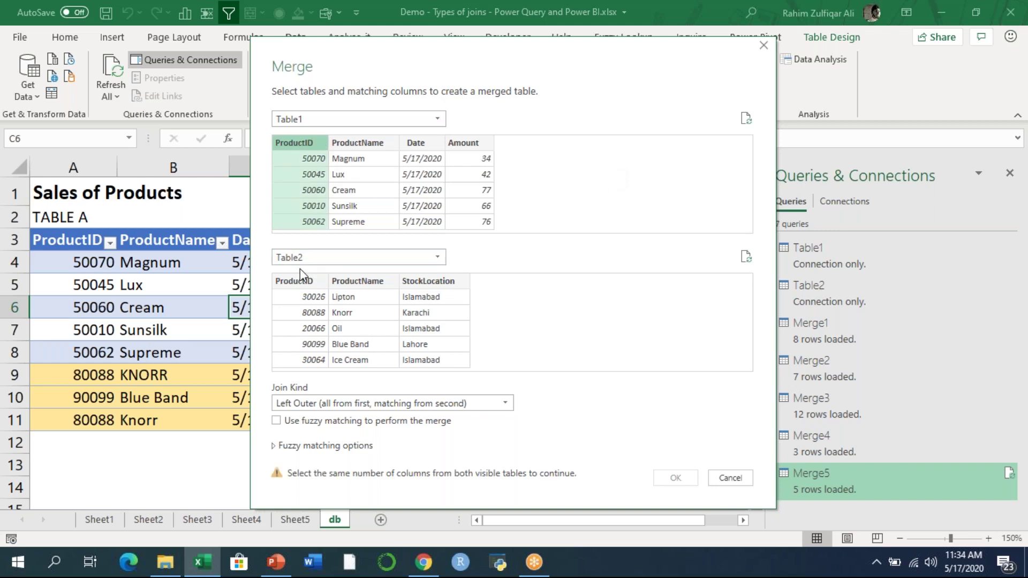
left_click(300, 283)
left_click(320, 404)
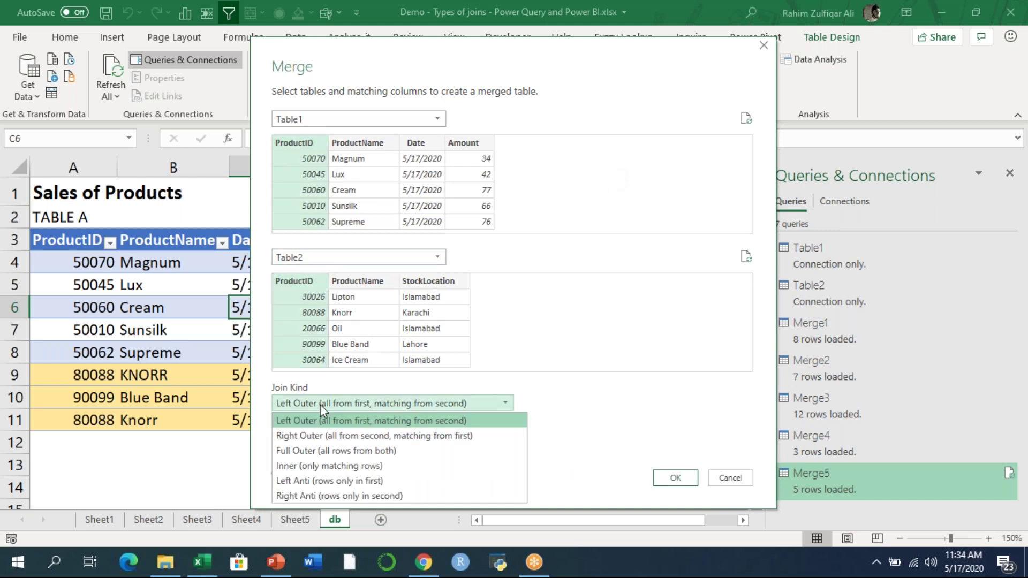
left_click(316, 495)
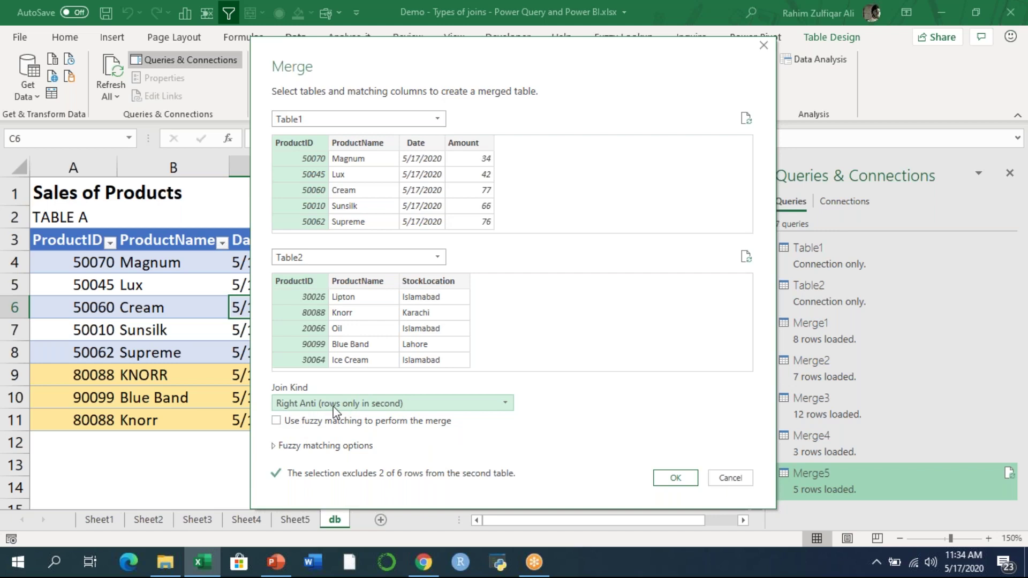
left_click(675, 477)
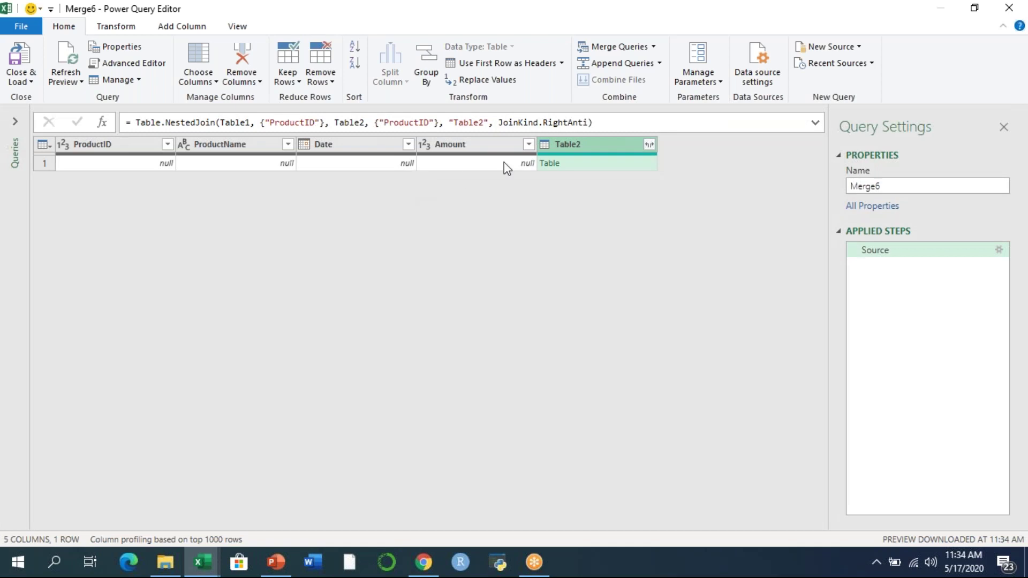
Expand every Table2 column of the right anti merge without the name prefix and load the result into the workbook.
left_click(649, 144)
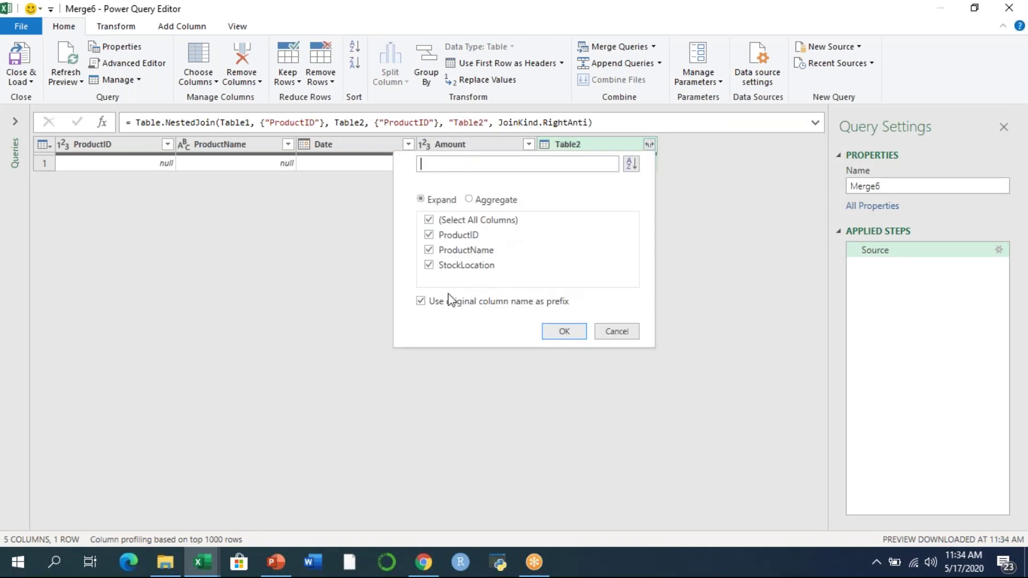
left_click(420, 301)
left_click(564, 331)
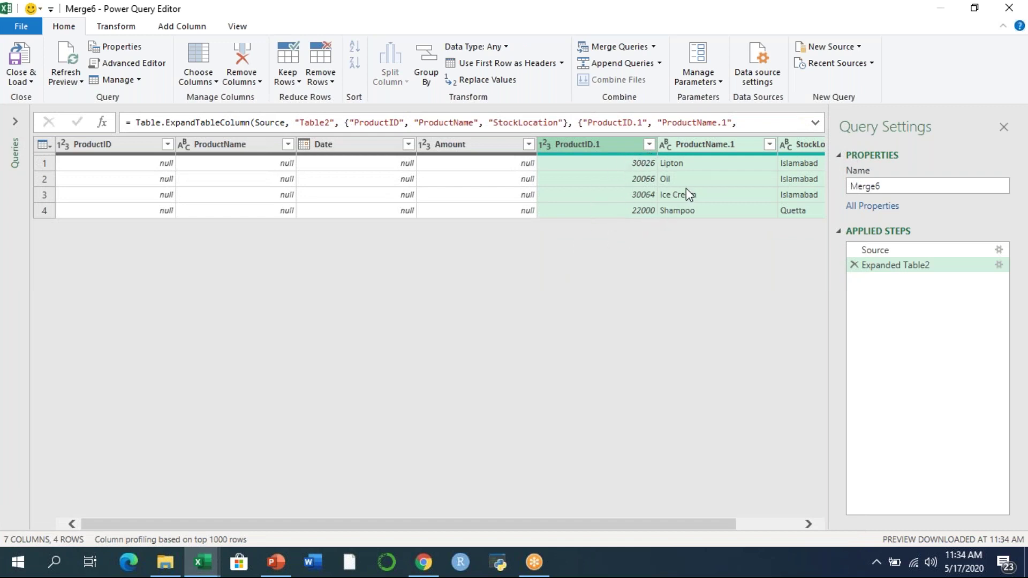
left_click(28, 82)
left_click(53, 97)
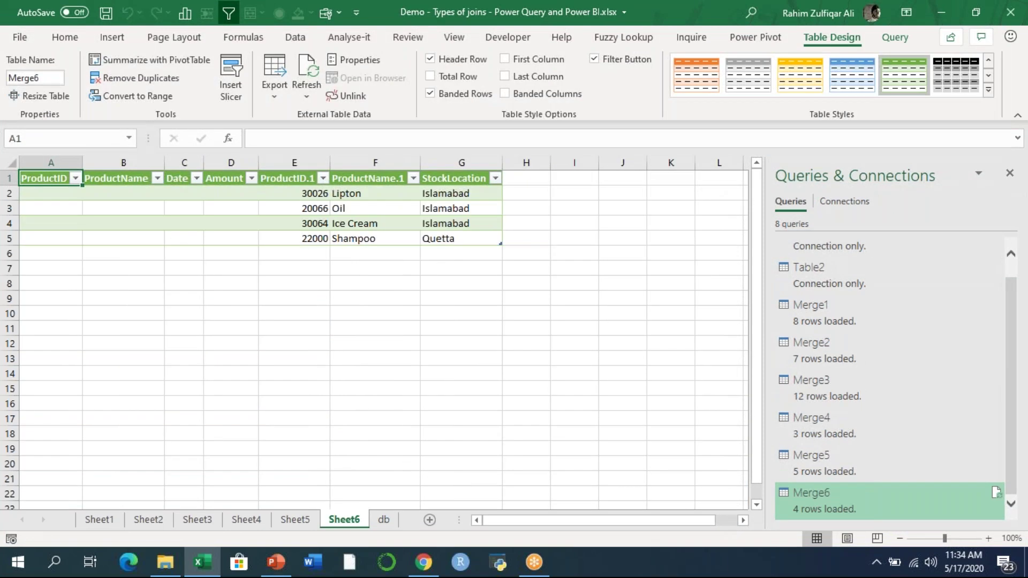
Review the source tables on the db sheet, and rename the Merge2 query with the presenter's first name.
left_click(384, 521)
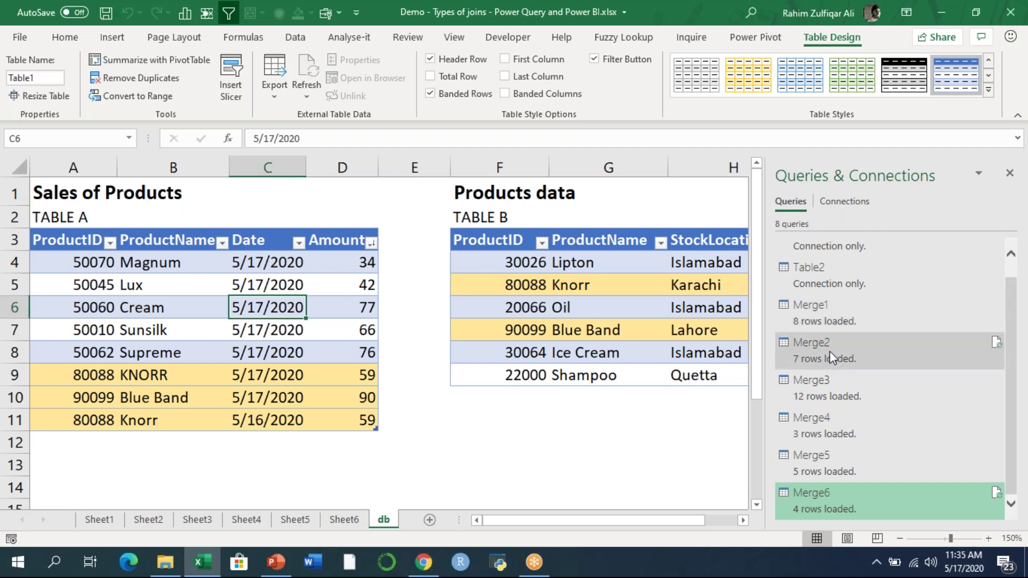
mouse_move(830, 351)
left_click(842, 348)
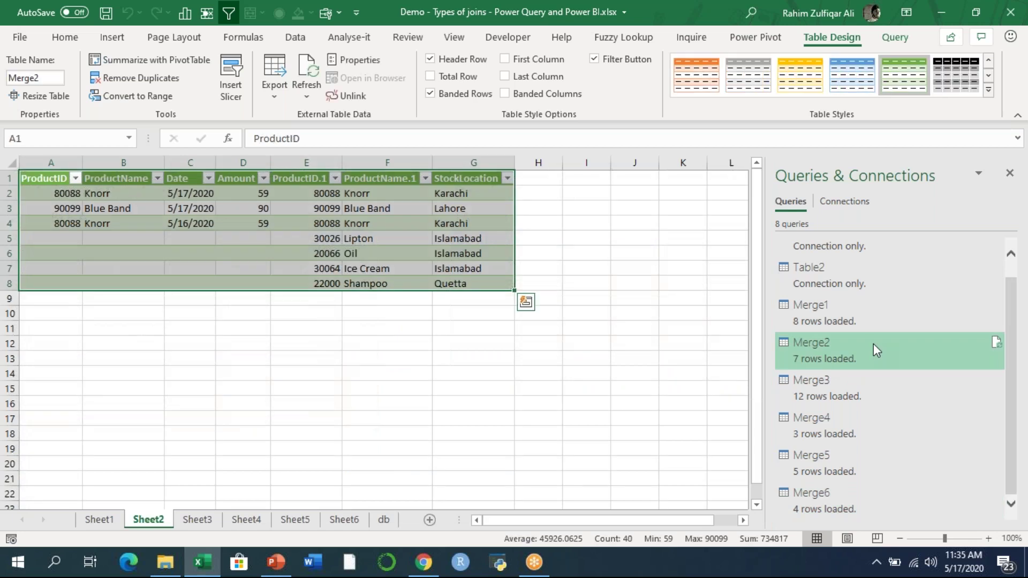
right_click(808, 348)
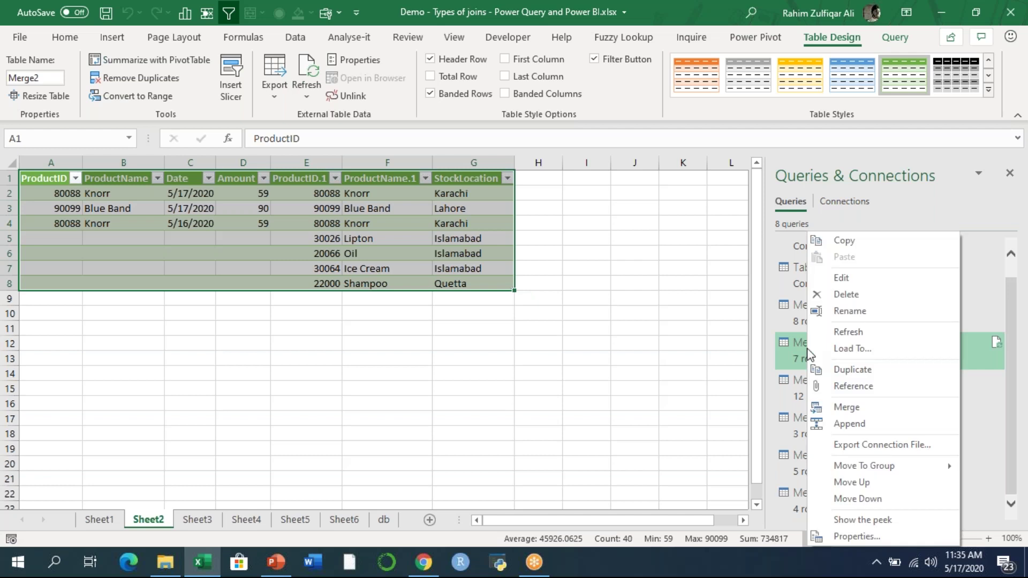
left_click(850, 311)
type("Rahim")
key("Return")
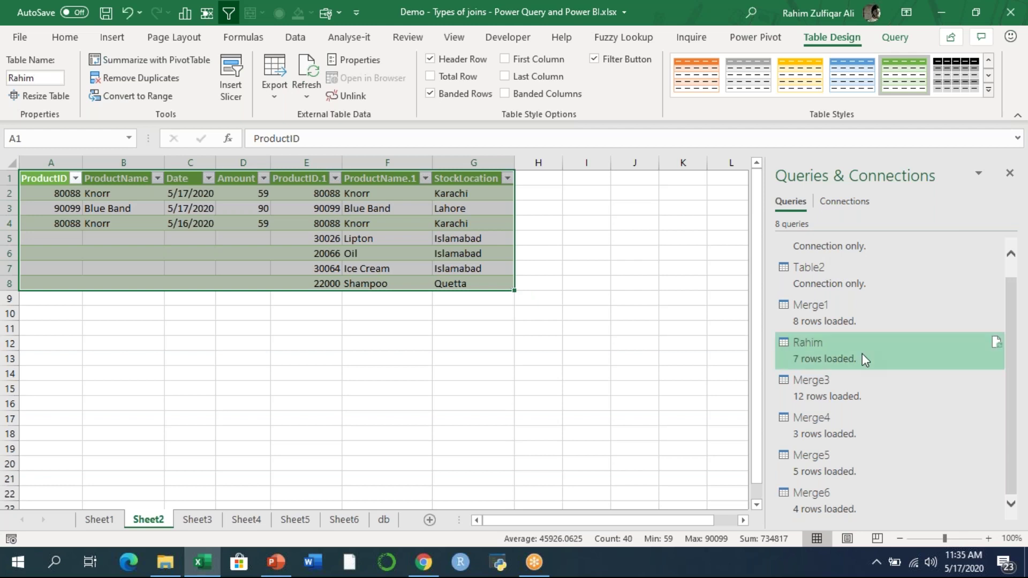
Open the Merge3 query in the Power Query Editor, rename it ExcelBasement and load it back to the workbook.
left_click(826, 381)
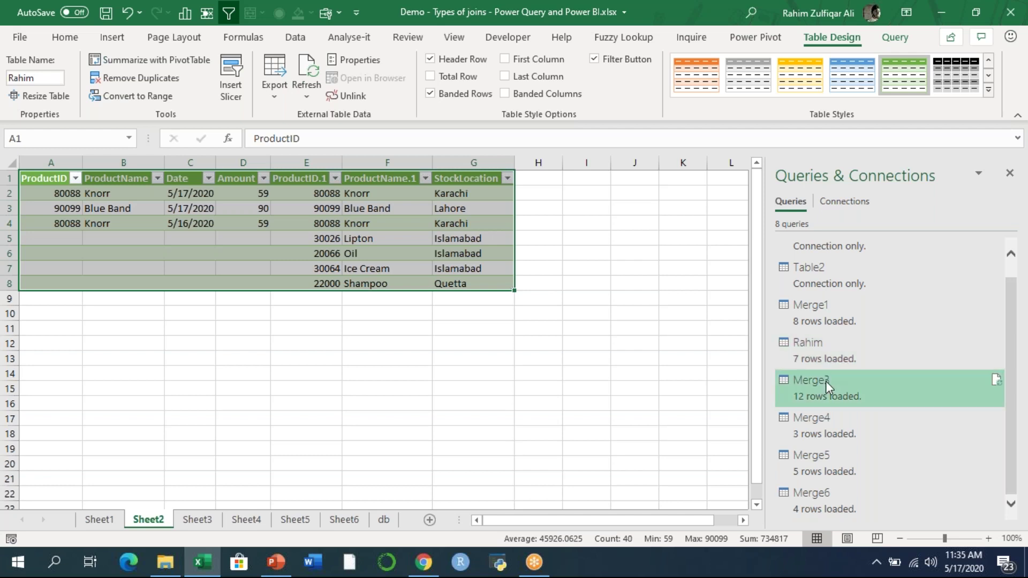
right_click(827, 383)
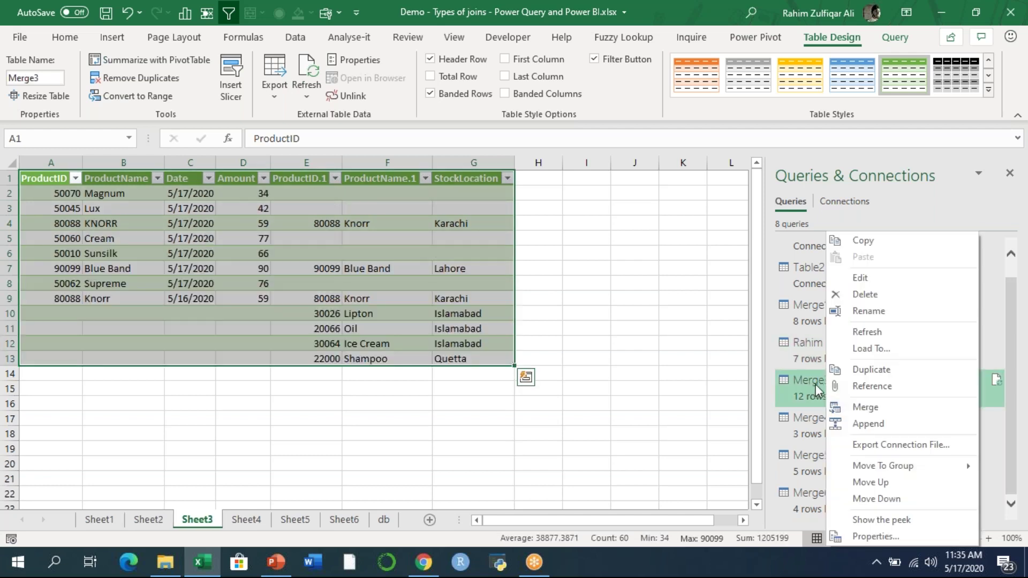
left_click(870, 278)
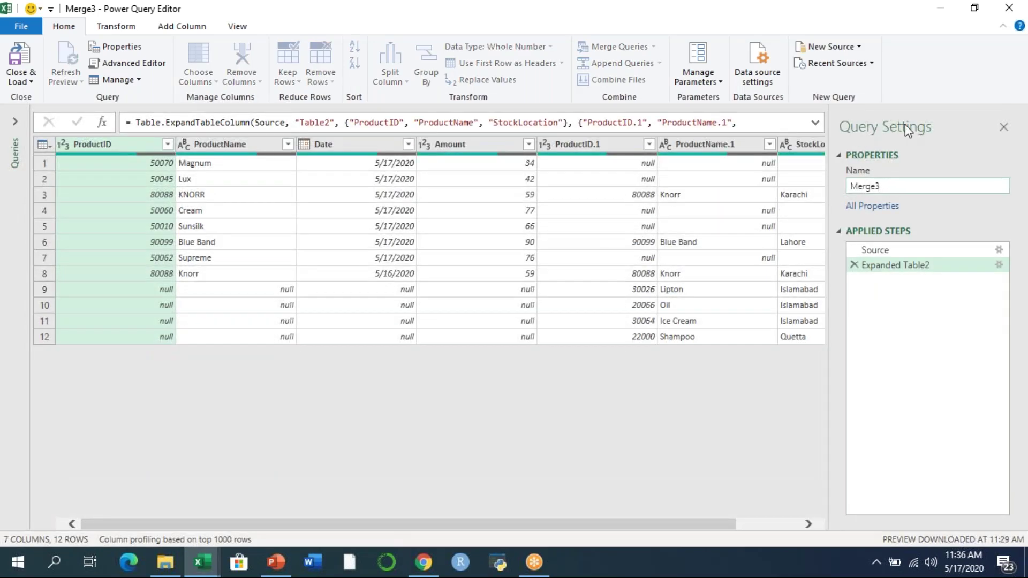
double_click(868, 187)
key("BackSpace")
type("ExcelBasement")
key("Return")
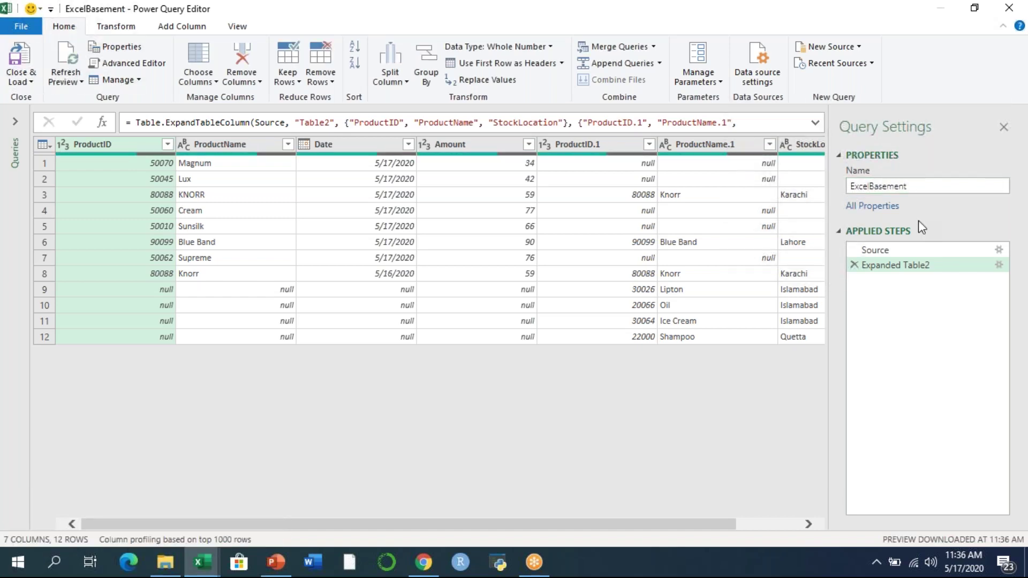
left_click(16, 83)
left_click(30, 101)
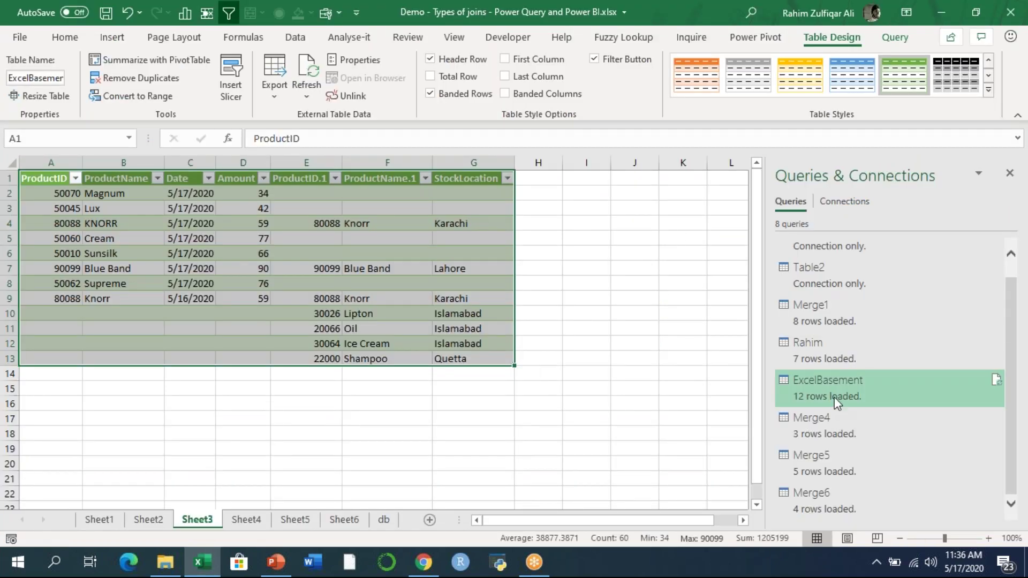
left_click(853, 368)
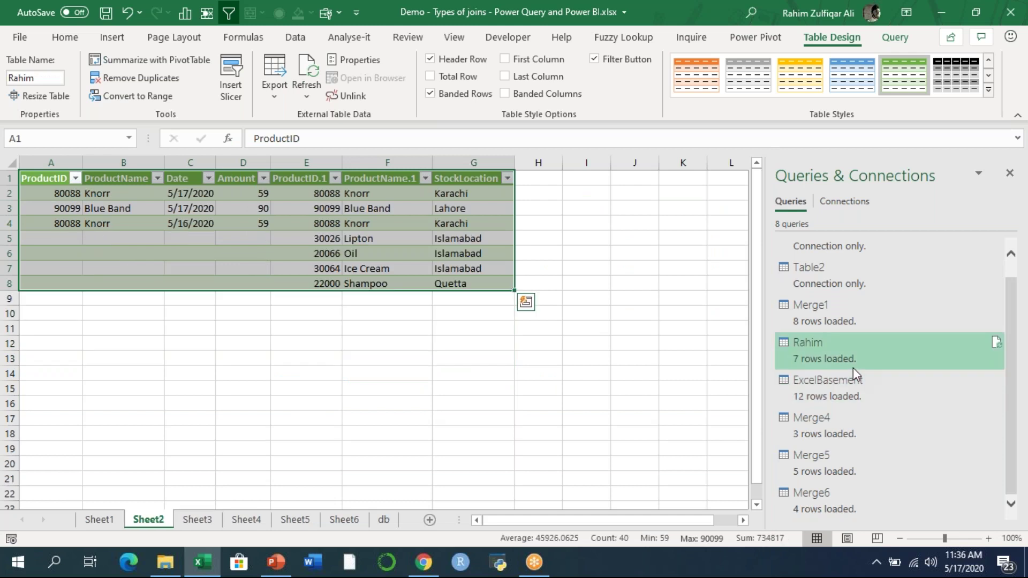
left_click(856, 390)
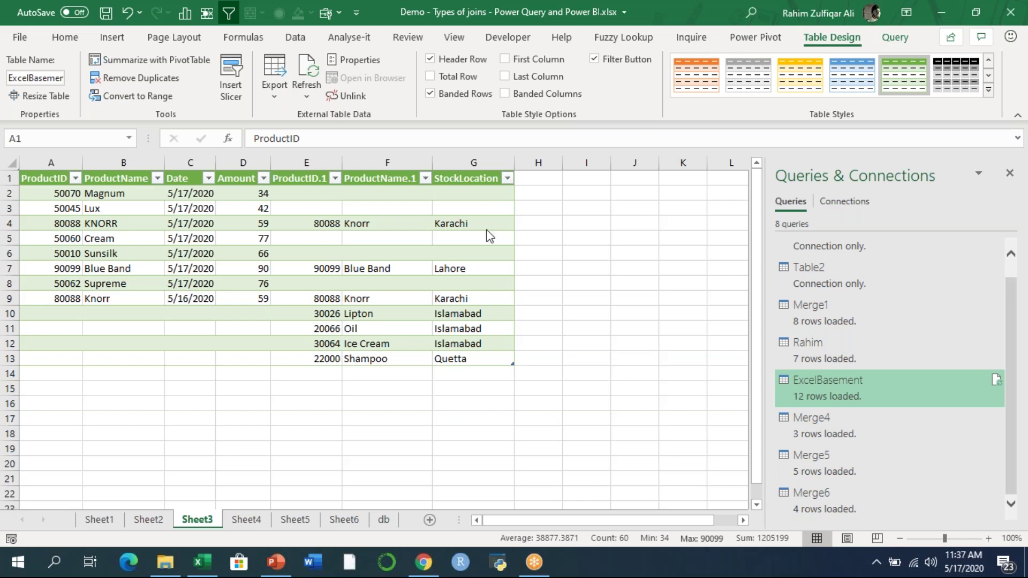
Switch to the PowerPoint presentation and start the slide show from slide 24, the table relationships diagram.
left_click(276, 562)
left_click(74, 432)
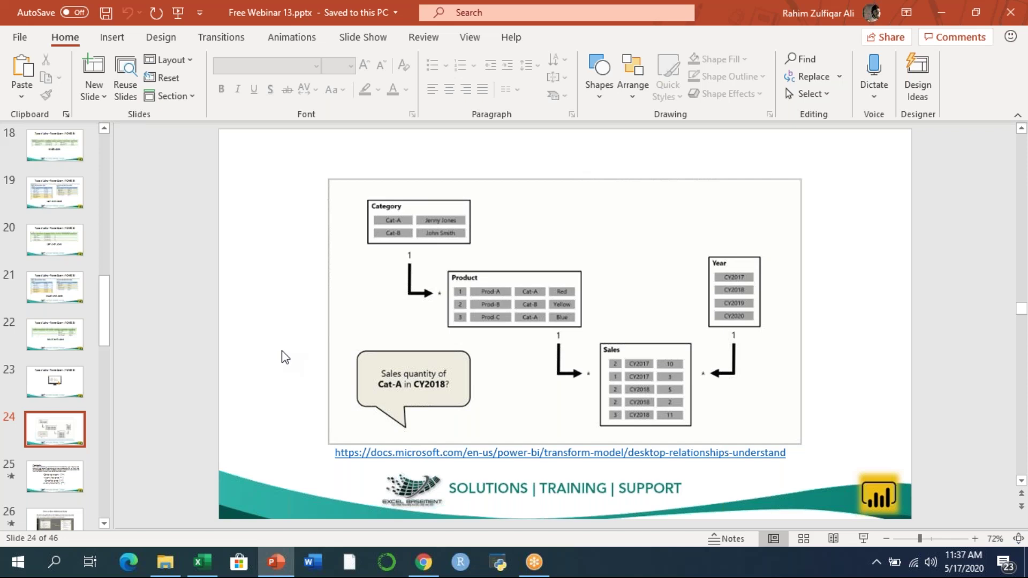
key("shift+F5")
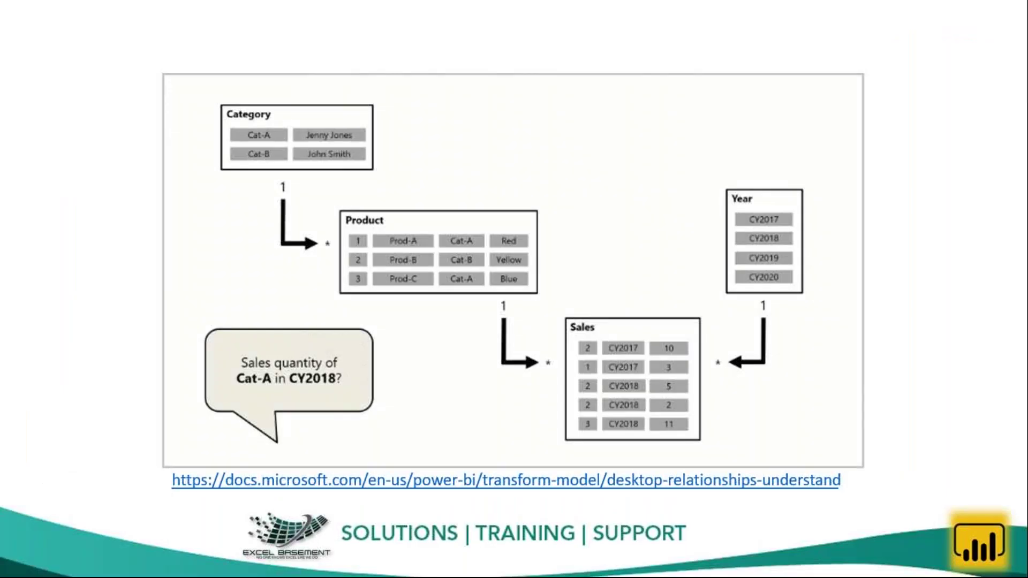
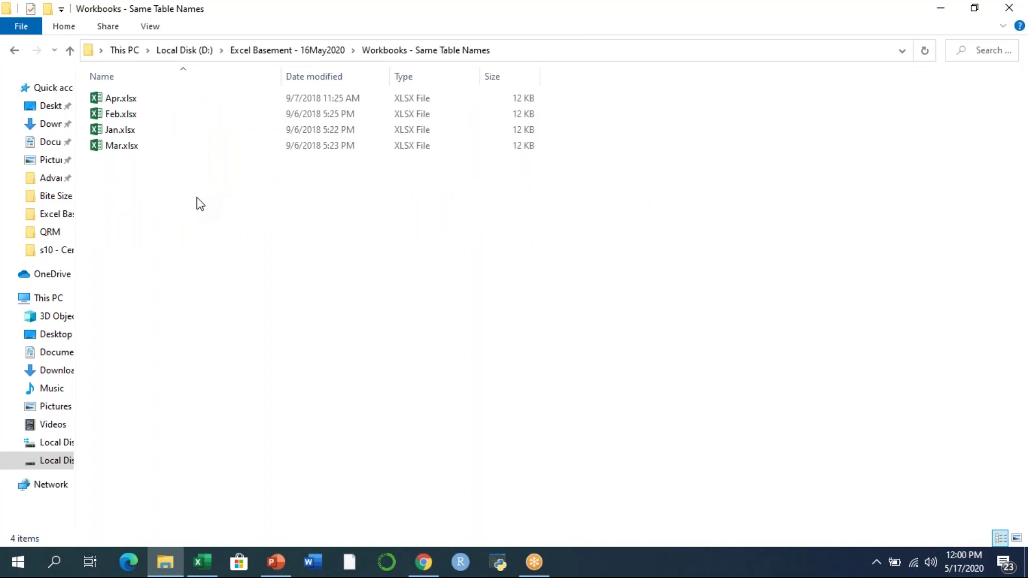
Switch to the blank Book4 workbook in Excel, select cell E4 and display the data import commands.
left_click(188, 190)
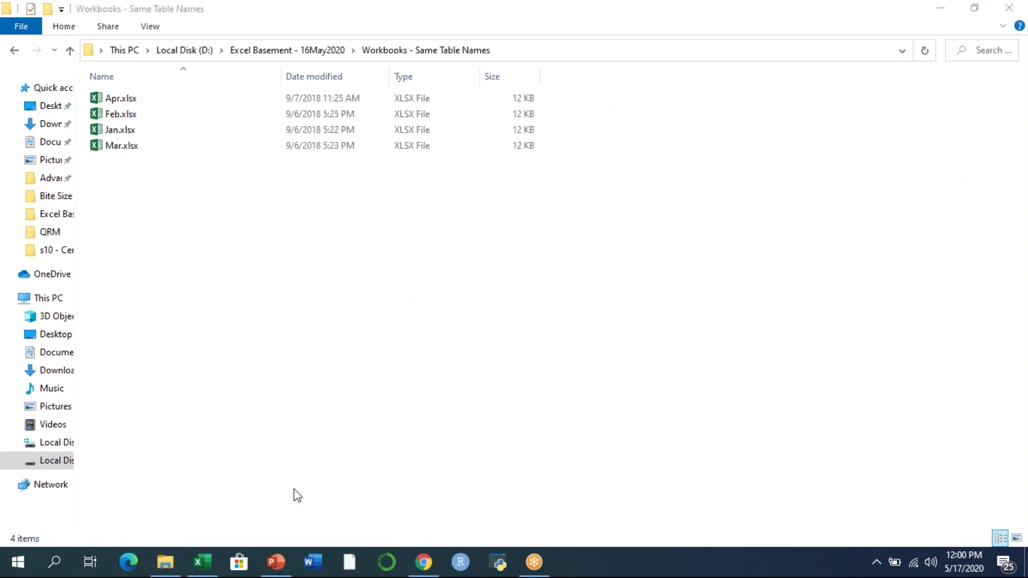
left_click(211, 569)
left_click(289, 257)
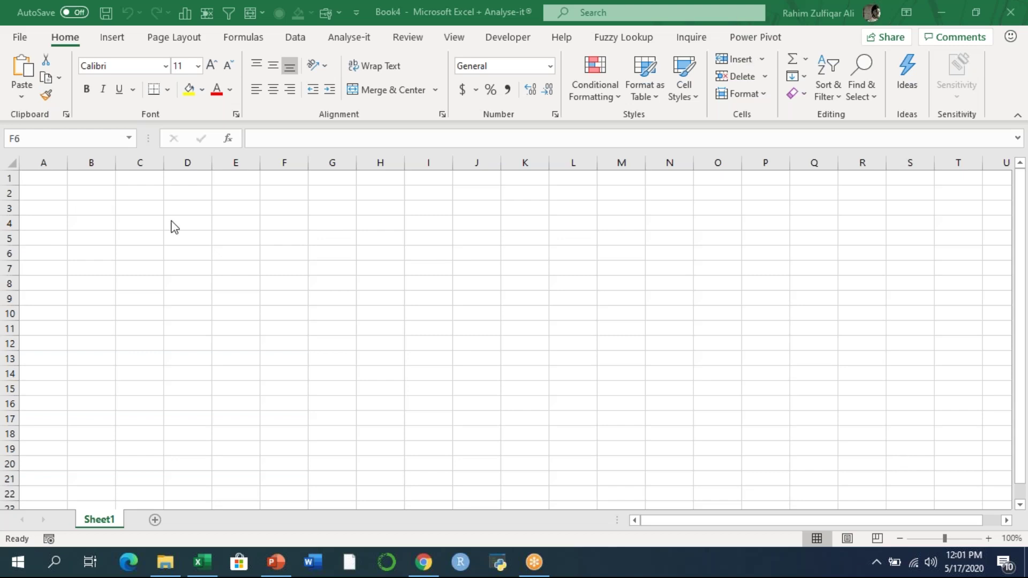
left_click(216, 219)
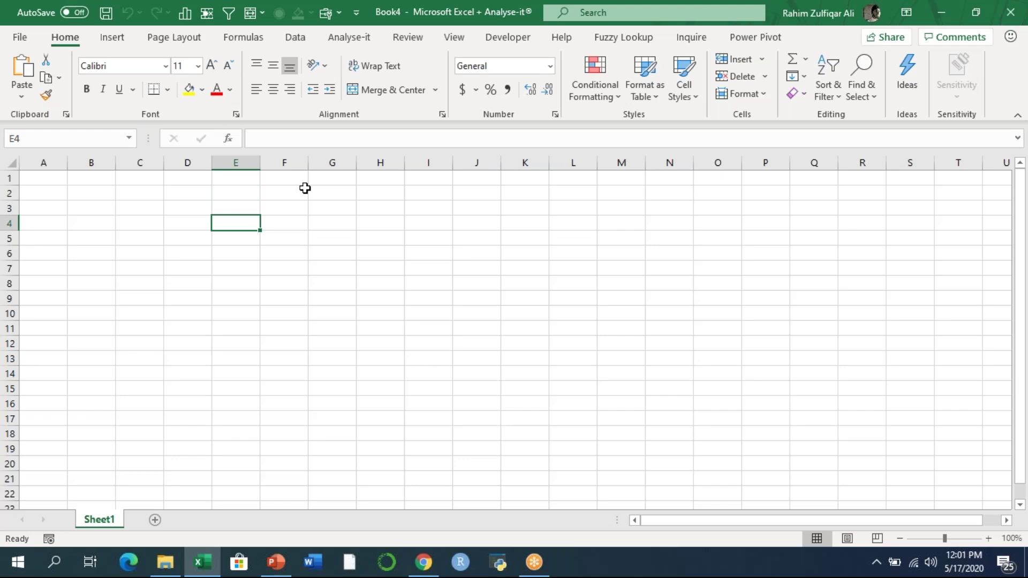
left_click(295, 38)
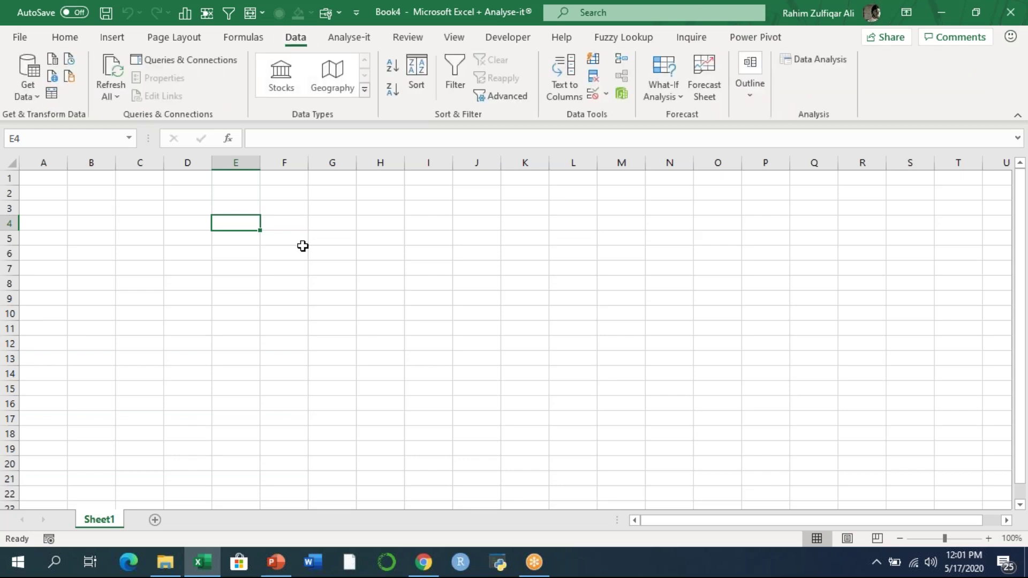
Switch to File Explorer and copy the full path of the Workbooks - Same Table Names folder.
left_click(162, 561)
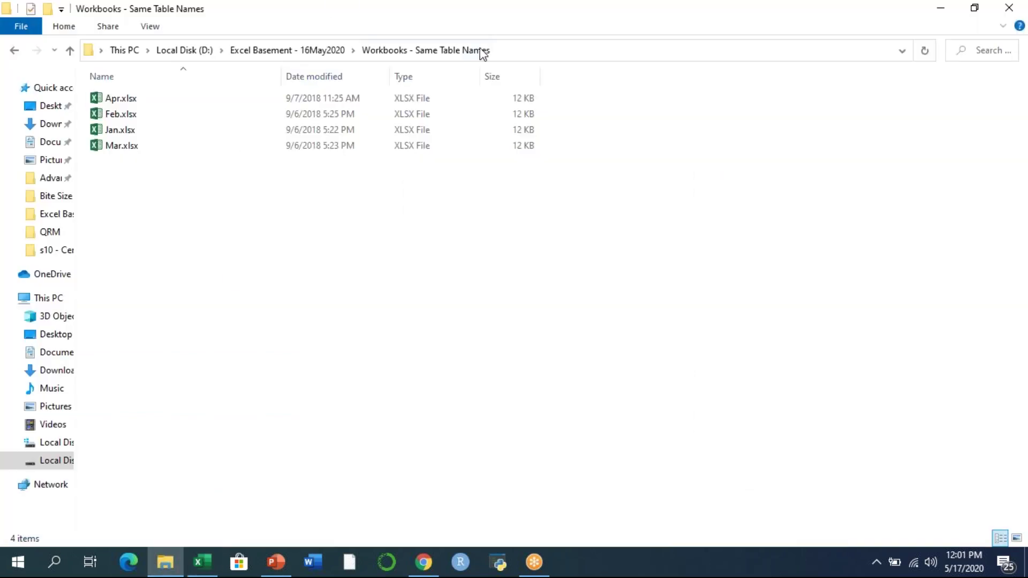
left_click(501, 51)
key("ctrl+c")
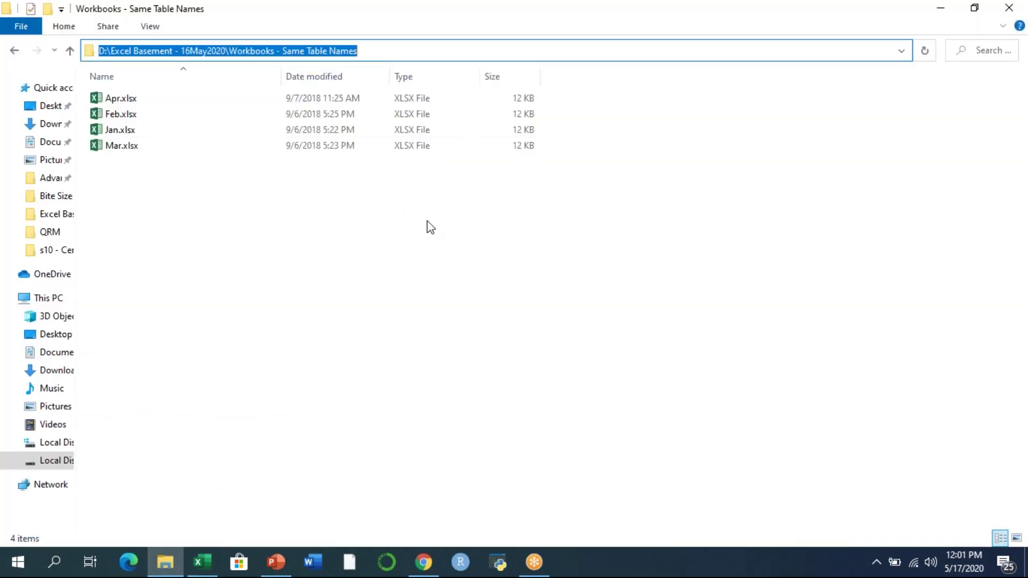
left_click(409, 255)
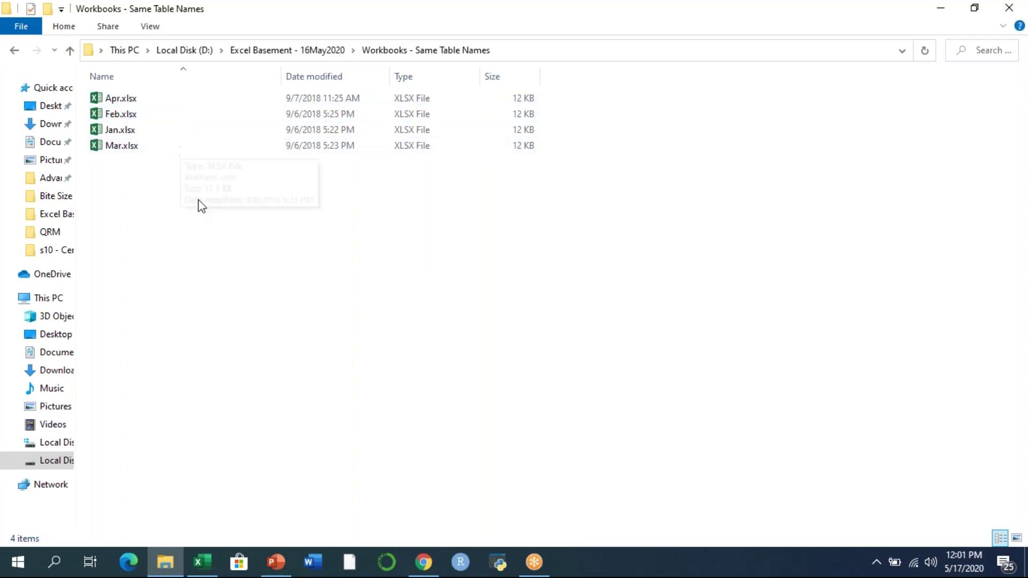
Switch to the blank Book4 workbook in Excel and connect to the folder D:\Excel Basement - 16May2020\Workbooks - Same Table Names as a data source.
left_click(202, 564)
left_click(24, 98)
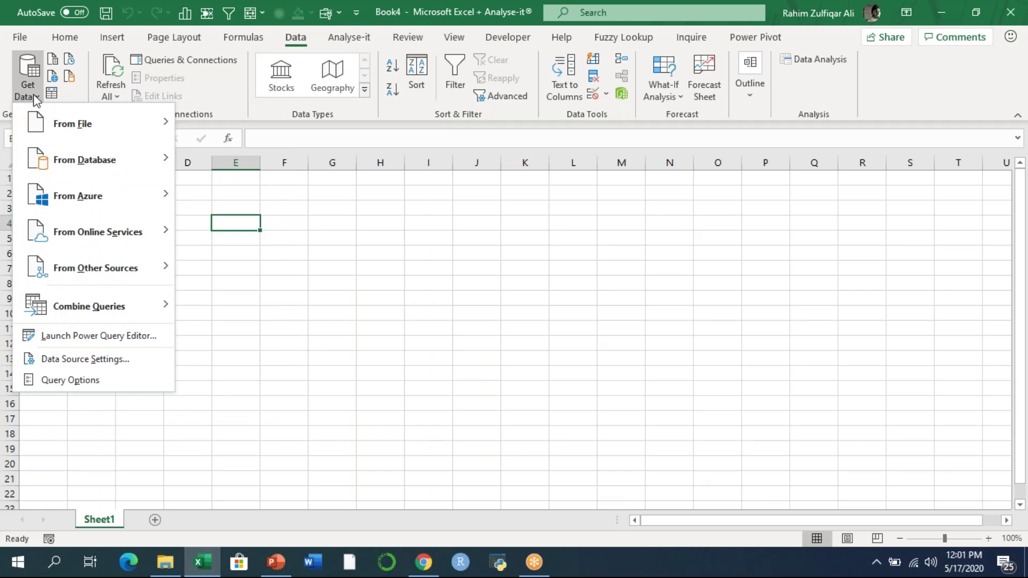
mouse_move(115, 201)
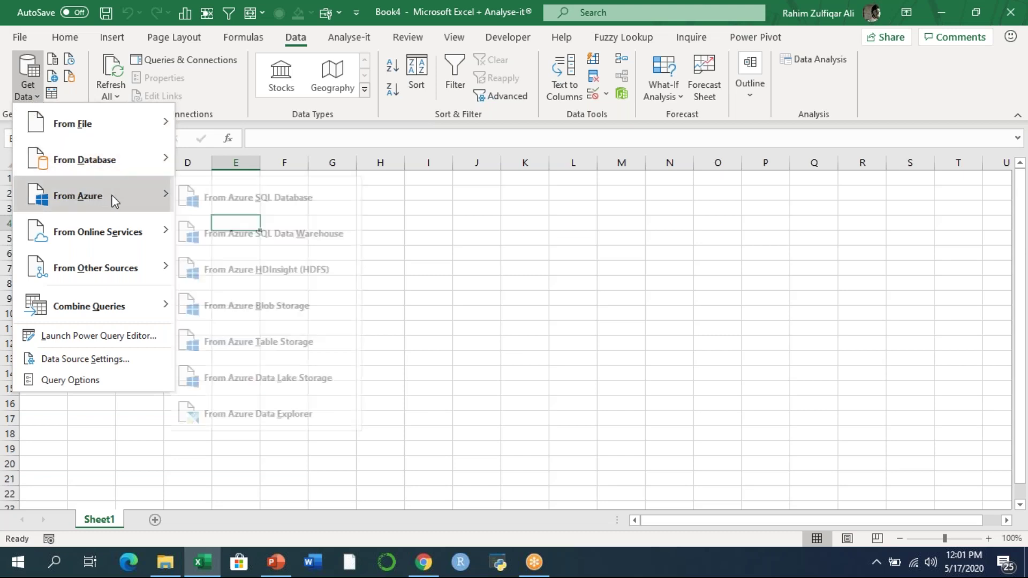
mouse_move(98, 126)
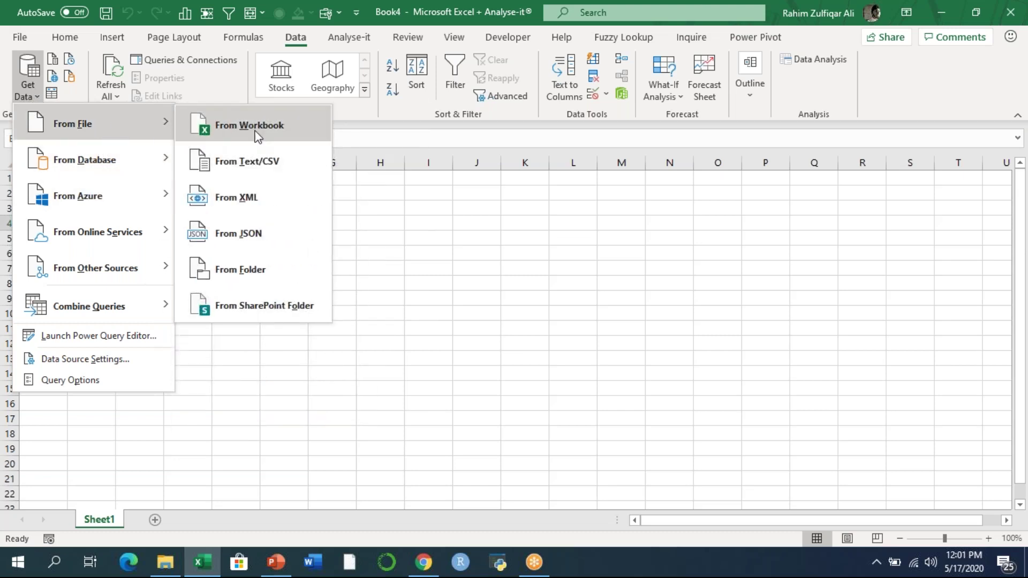
left_click(250, 270)
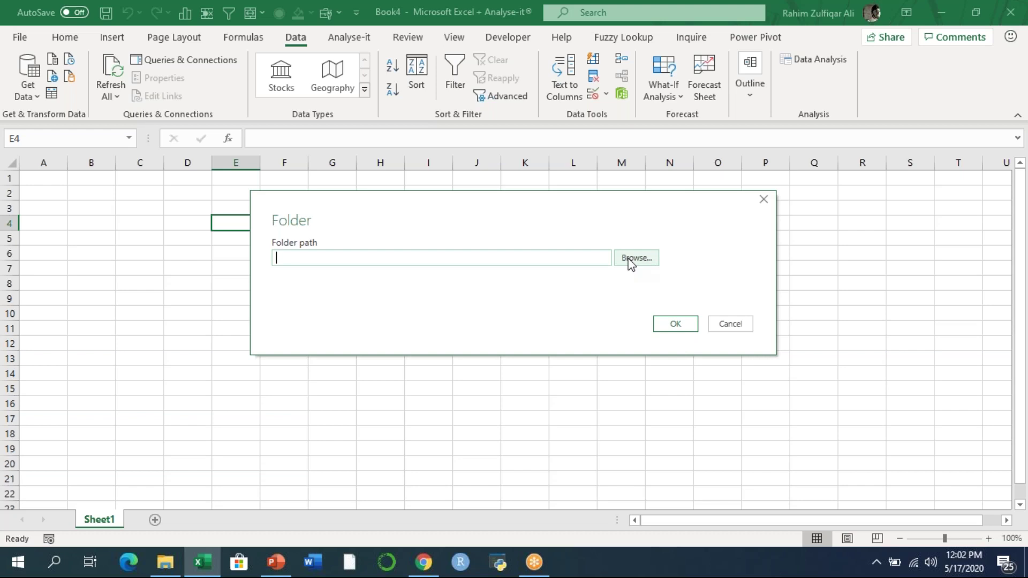
left_click(316, 257)
key("ctrl+v")
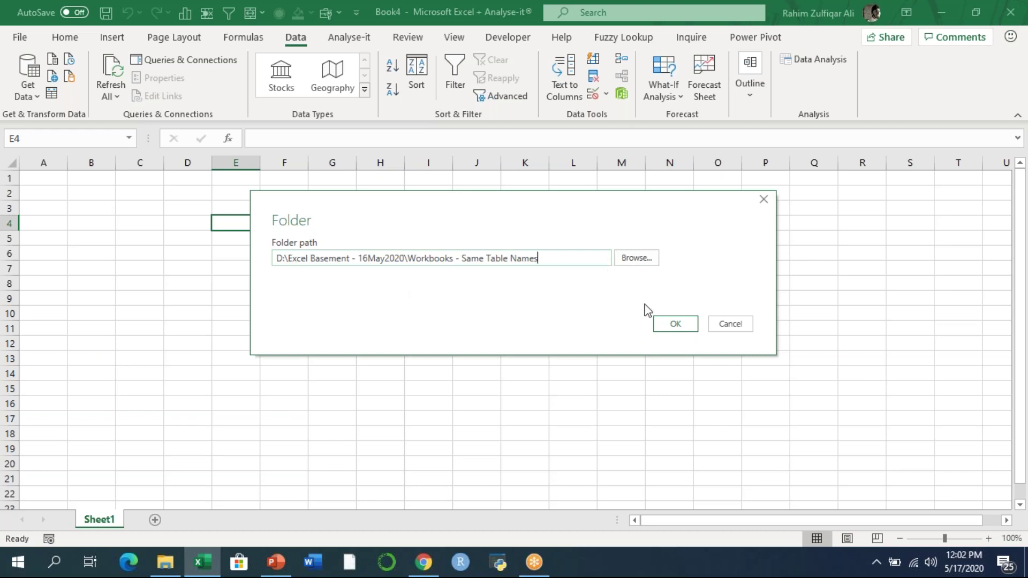
left_click(676, 325)
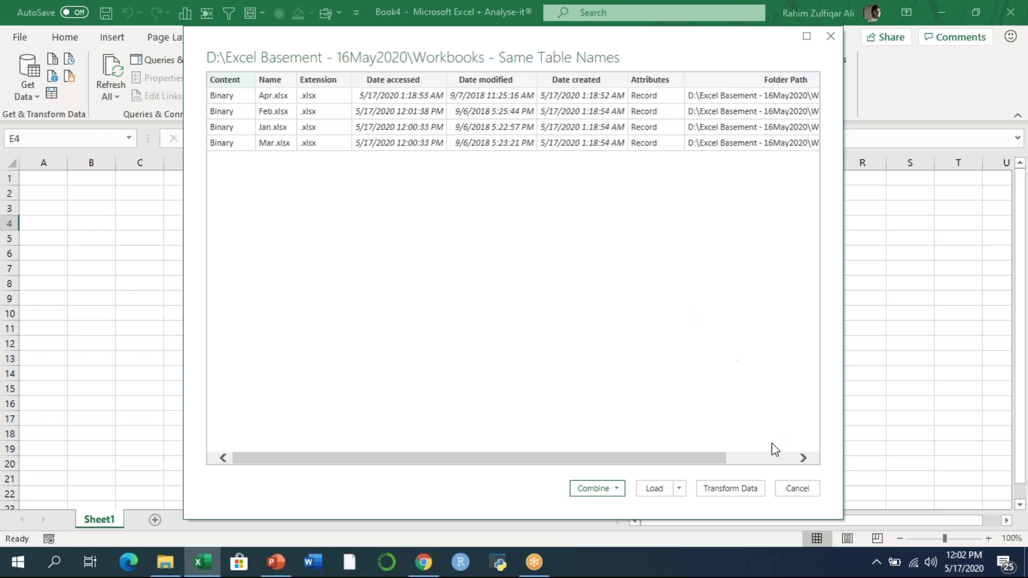
Review the folder's file list and start Combine & Load for its workbooks.
left_click(771, 459)
left_click_drag(771, 465, 520, 467)
left_click_drag(316, 37, 274, 21)
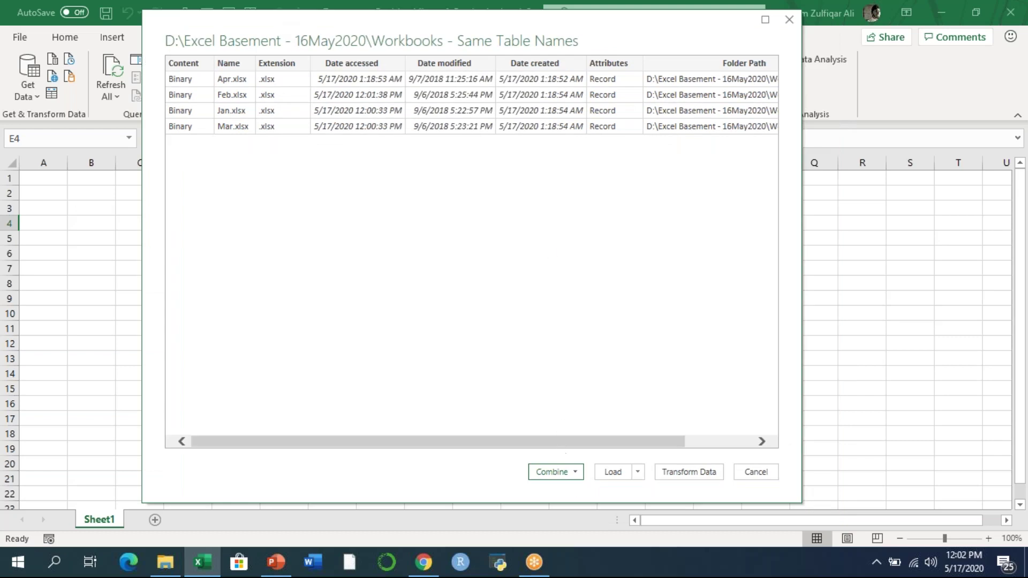
left_click(576, 473)
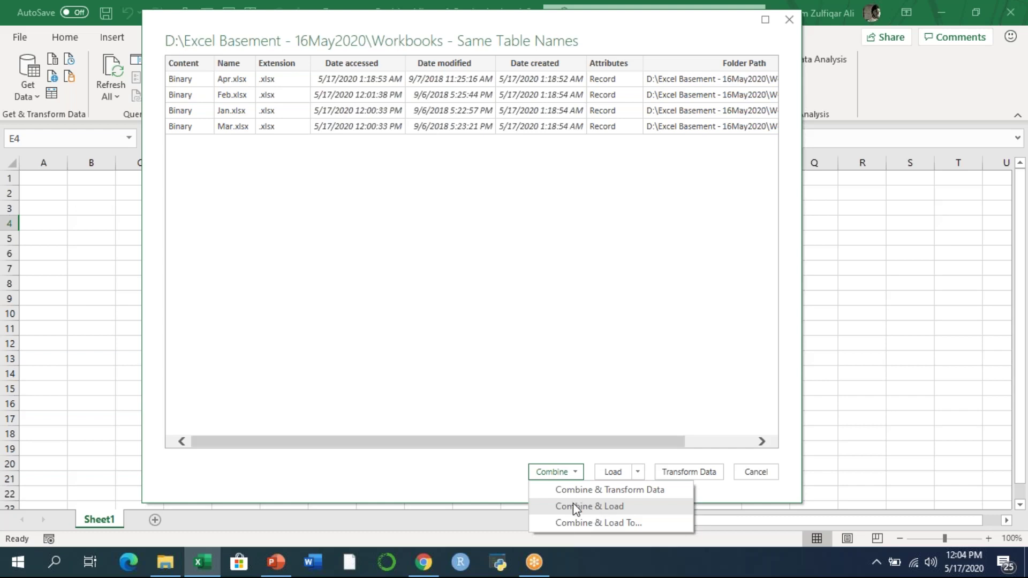
left_click(583, 507)
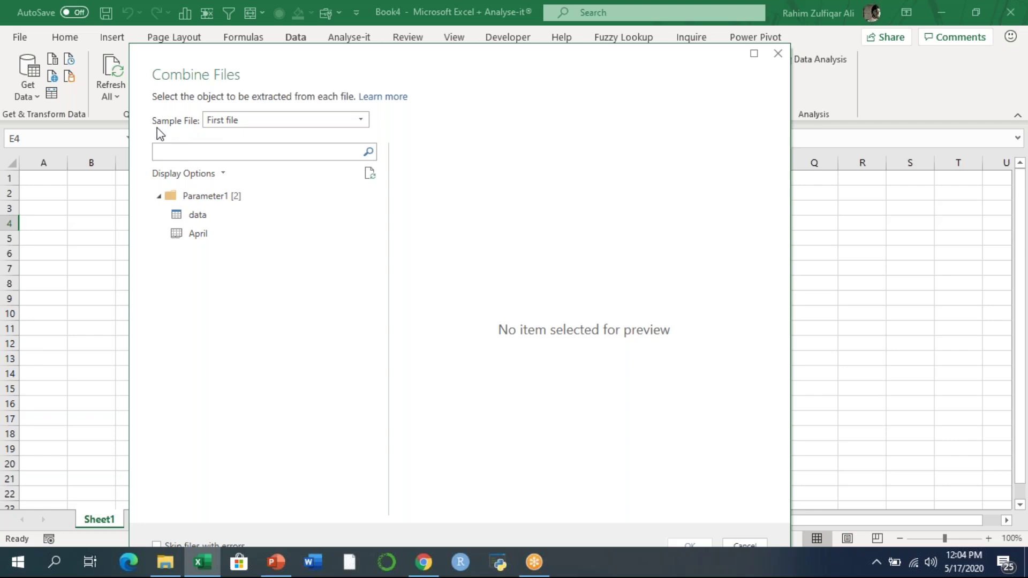
Try Apr.xlsx as the sample file for the combination and return the choice to First file.
left_click(235, 121)
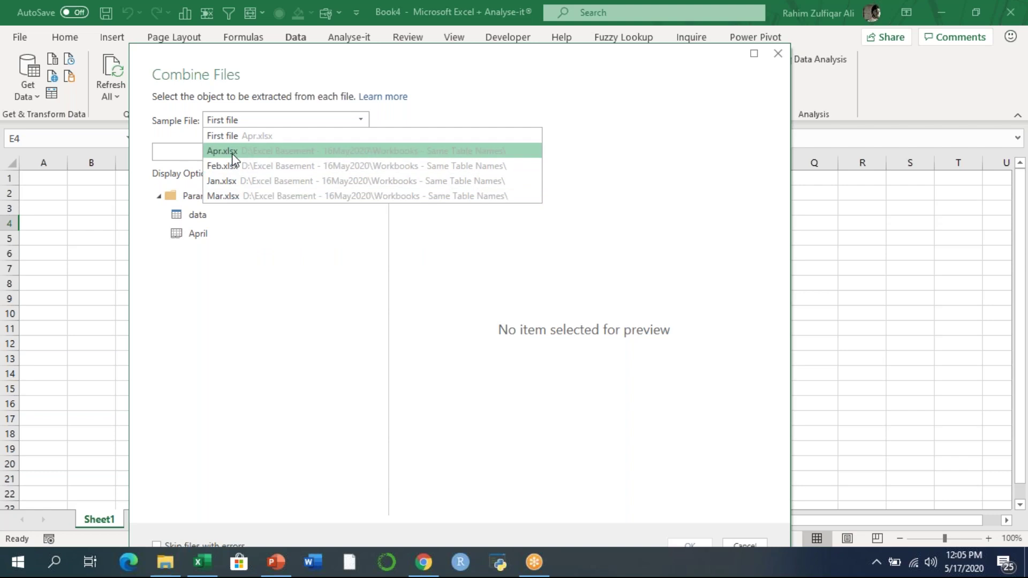
left_click(274, 136)
left_click(249, 122)
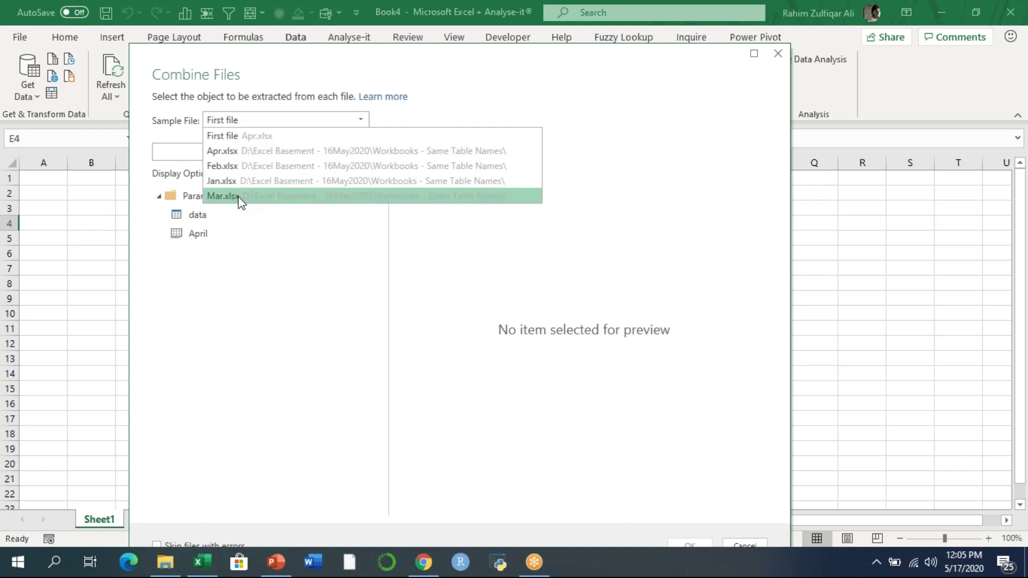
left_click(248, 151)
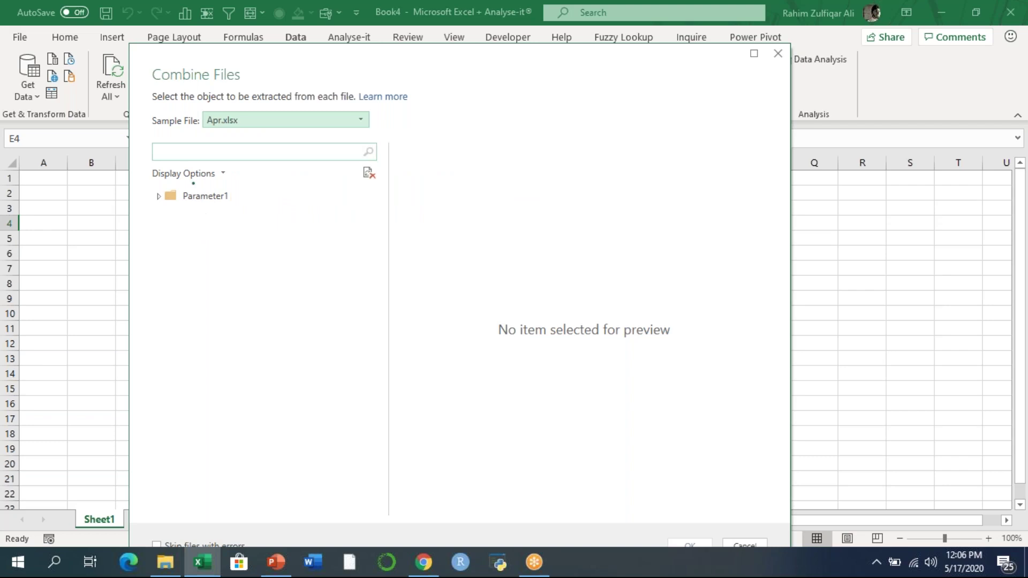
left_click(230, 124)
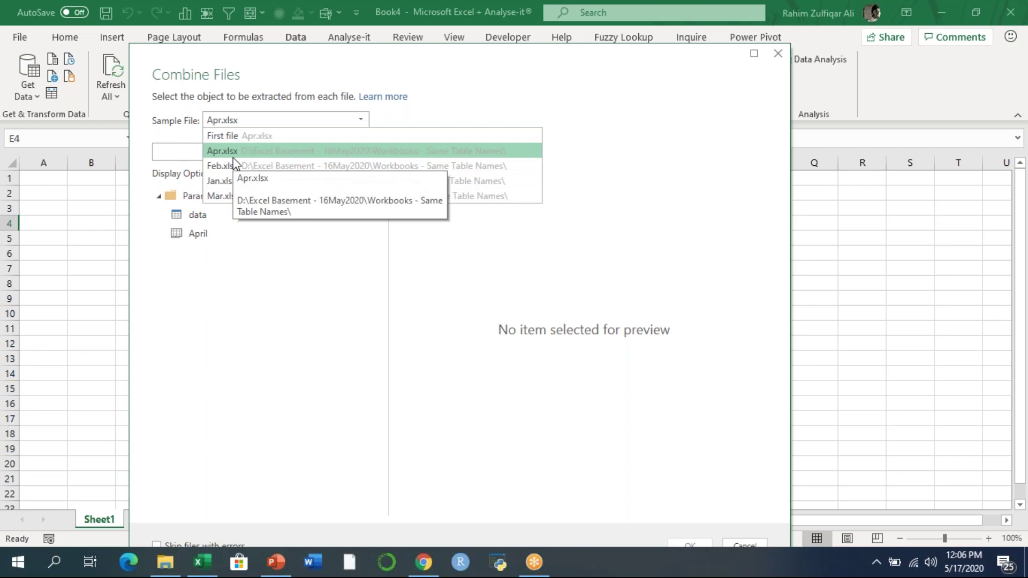
left_click(236, 136)
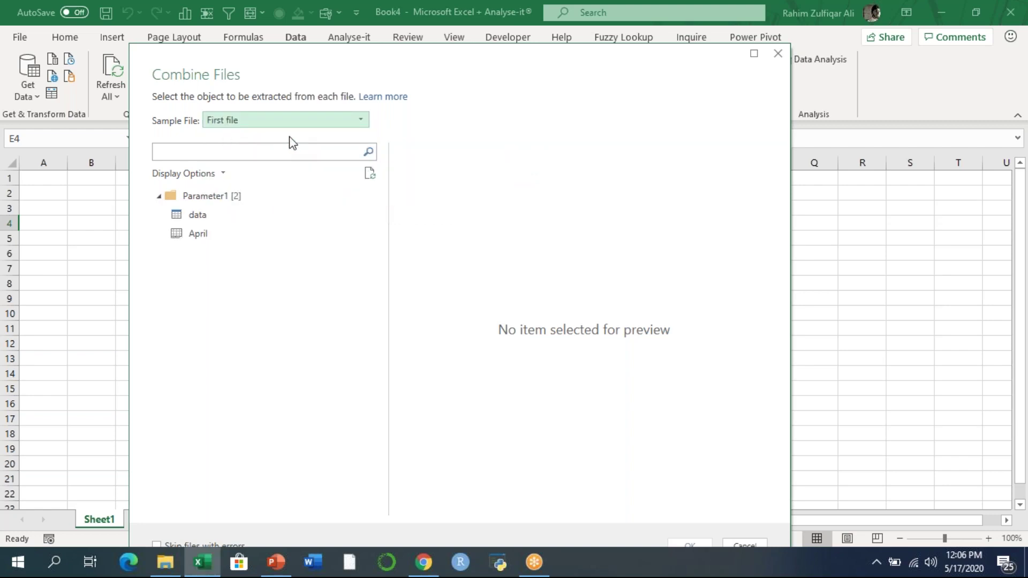
Preview the data table using First file, Mar.xlsx and Feb.xlsx in turn as the sample file.
left_click(217, 214)
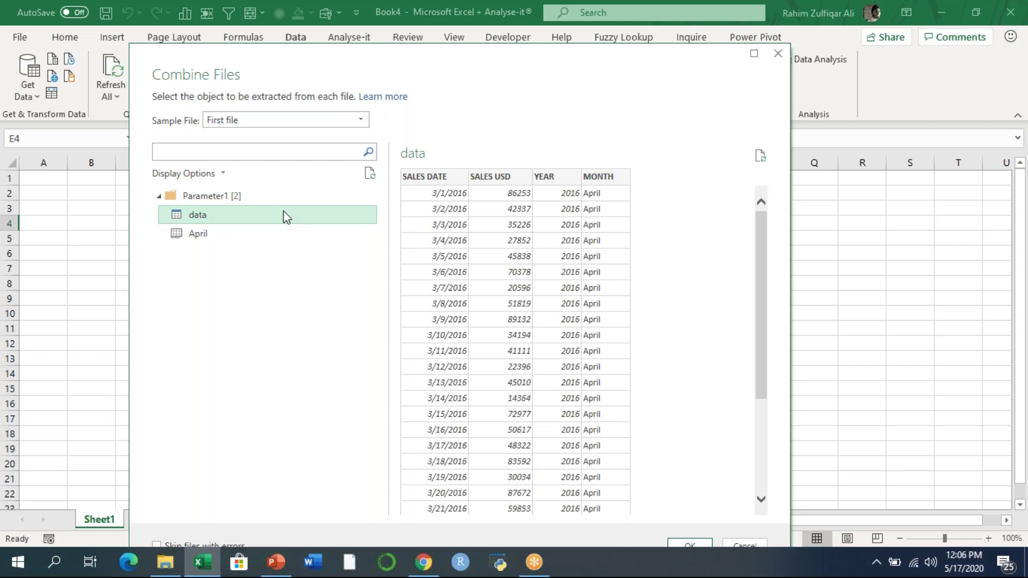
left_click(217, 126)
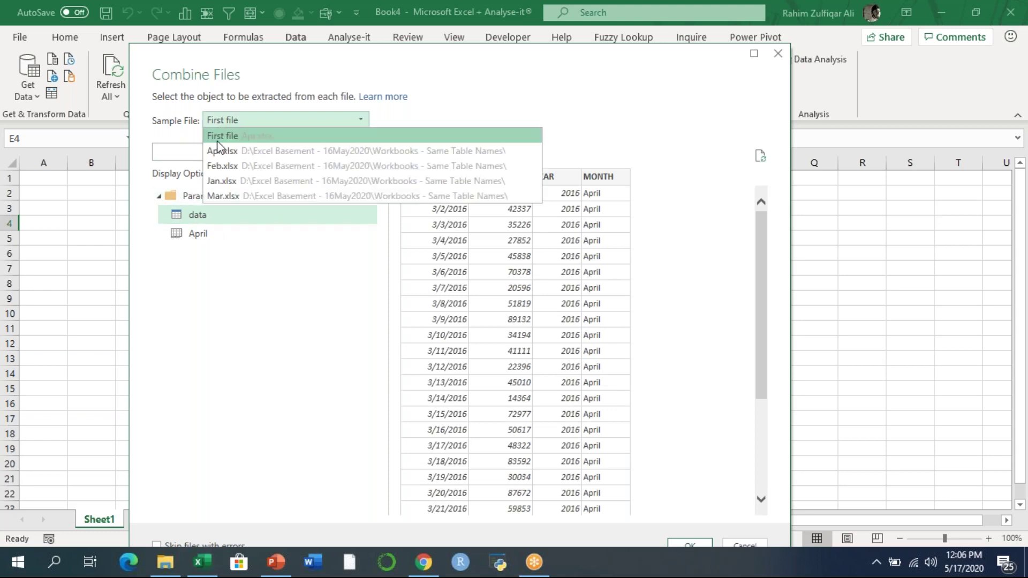
left_click(223, 195)
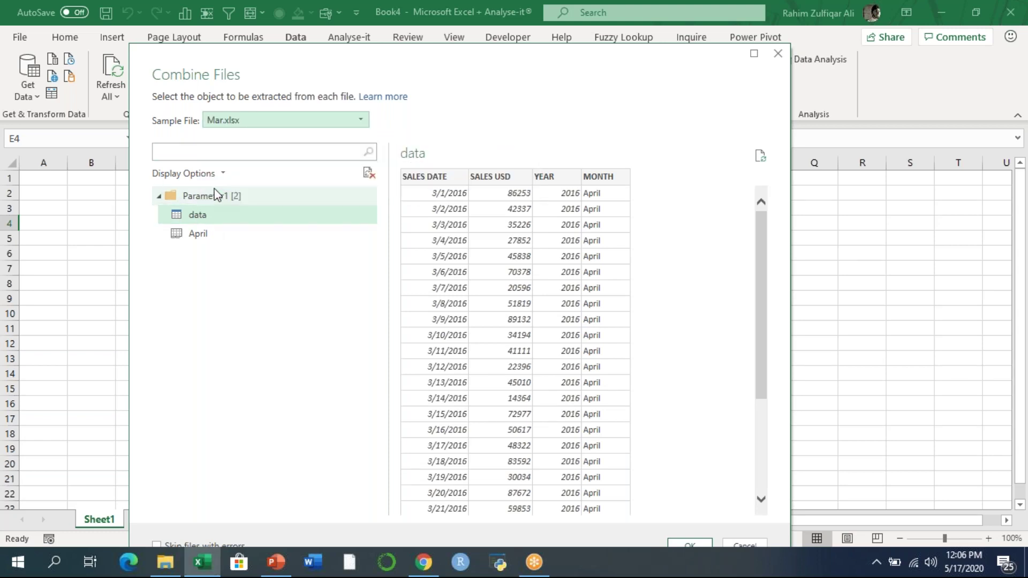
left_click(204, 220)
left_click(220, 124)
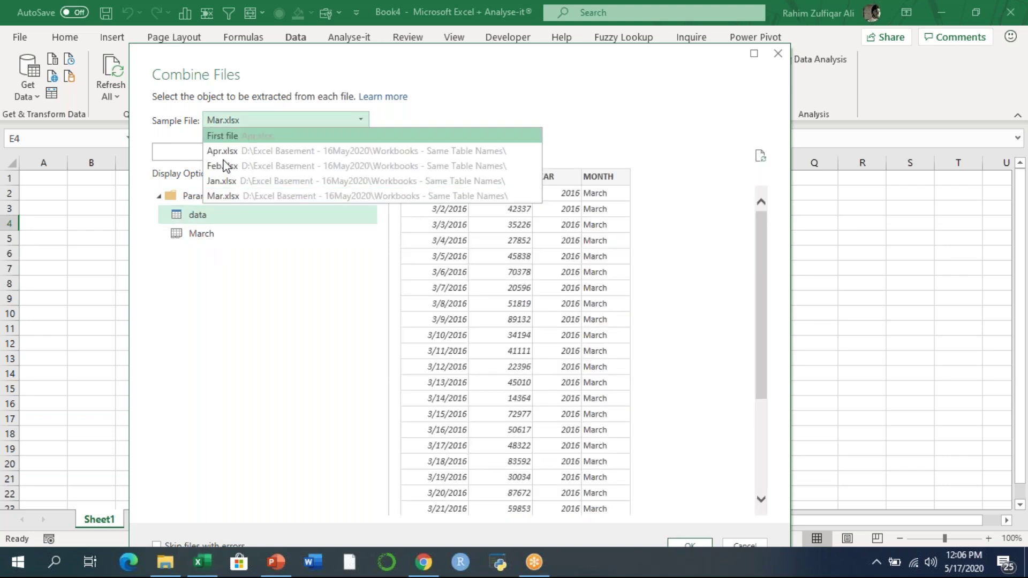
left_click(222, 165)
left_click(199, 219)
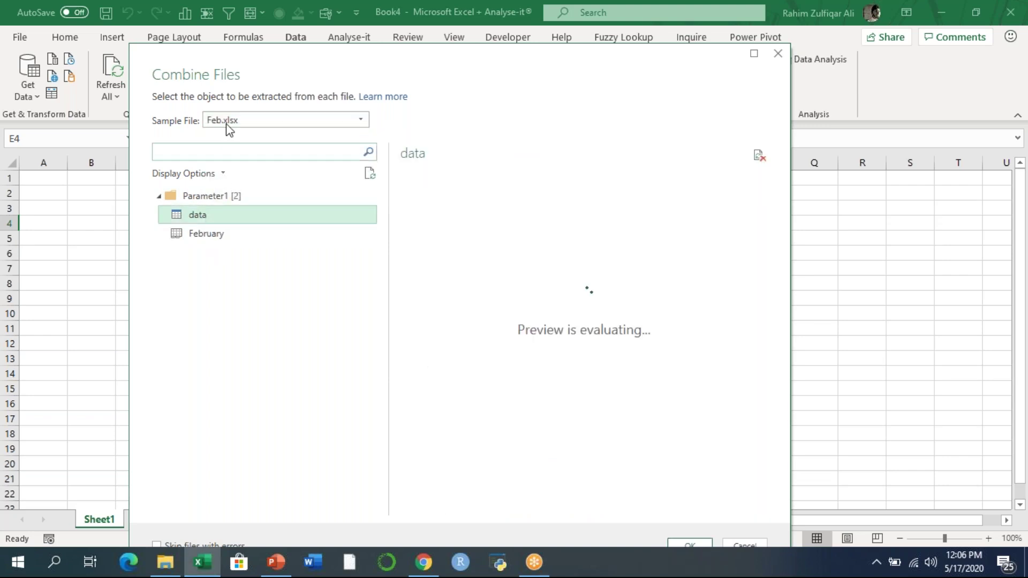
left_click(226, 121)
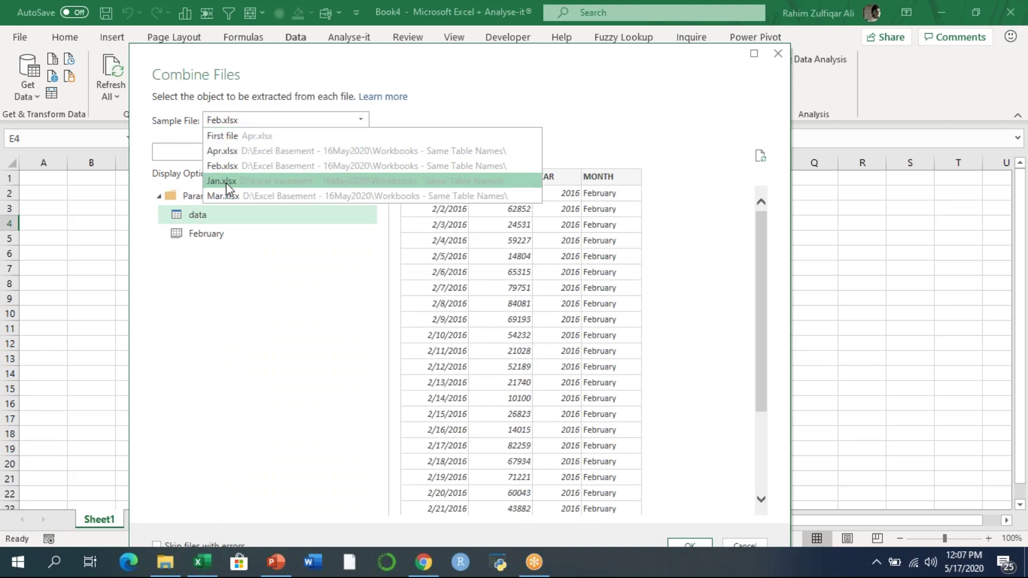
Set the sample file to First file, choose the data table and load the combined files into the workbook.
left_click(230, 137)
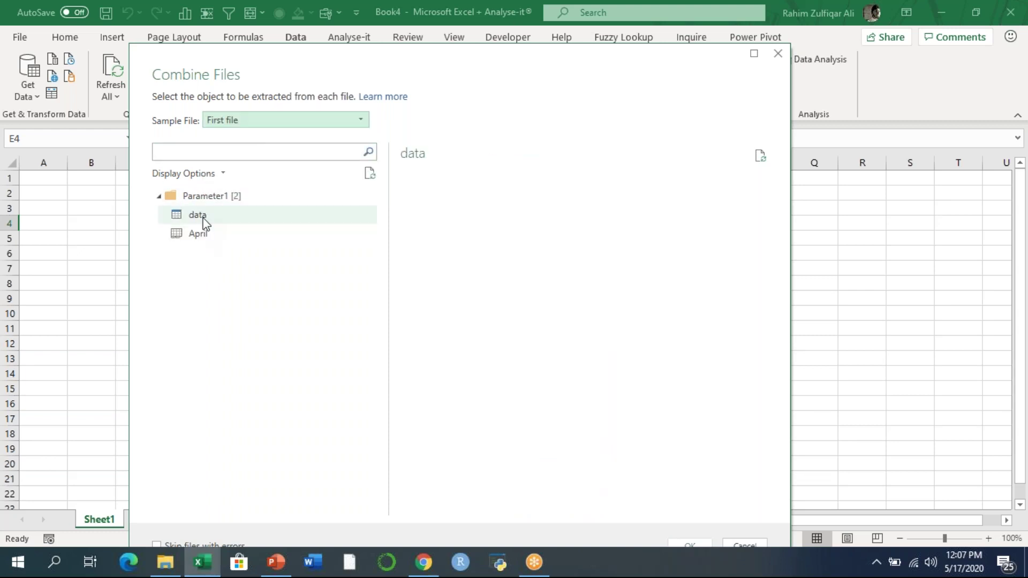
left_click(202, 220)
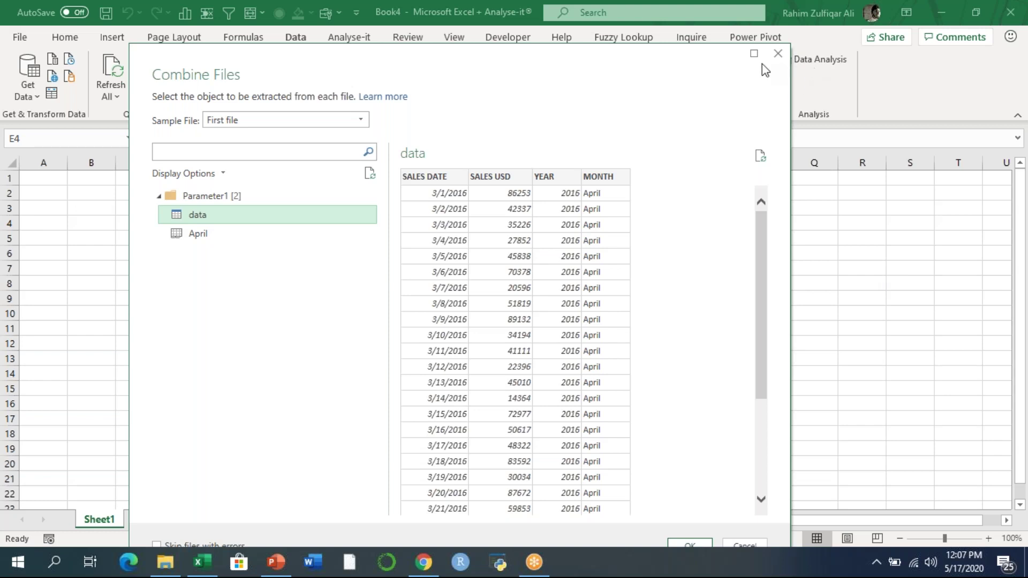
left_click_drag(470, 63, 430, 27)
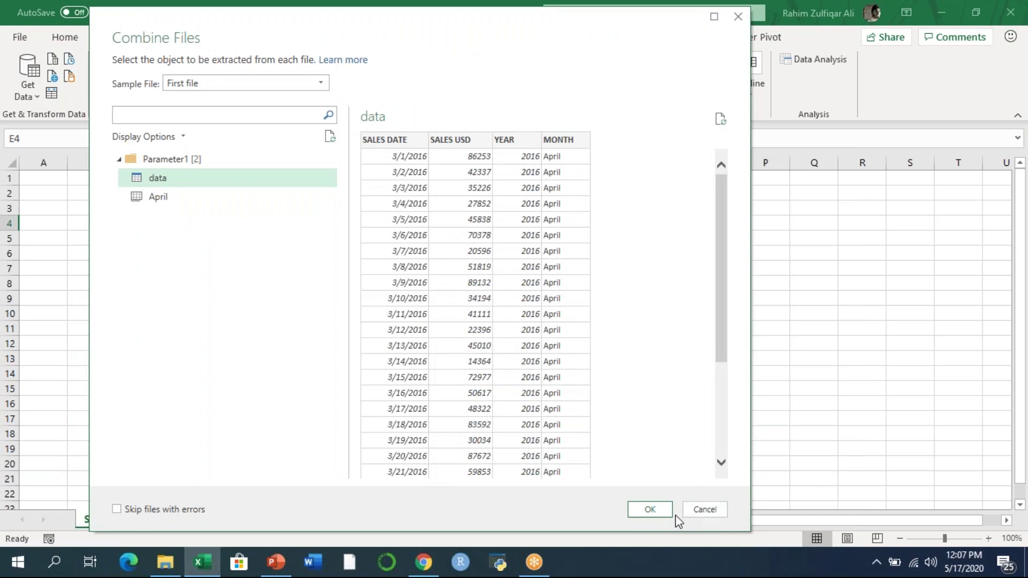
left_click(649, 510)
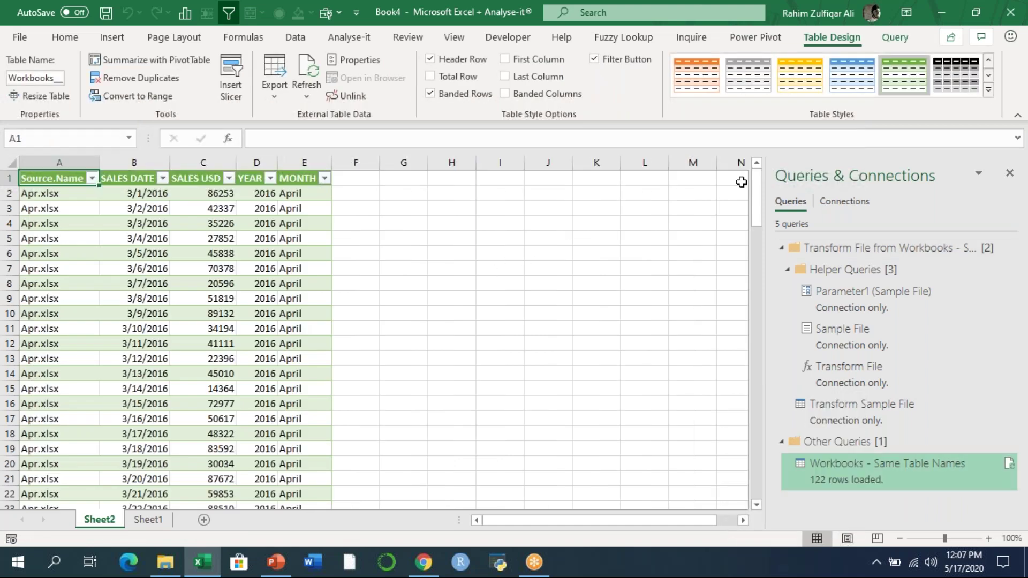
Examine the combined table and its MONTH filter values to check which months were imported.
left_click_drag(759, 181, 754, 307)
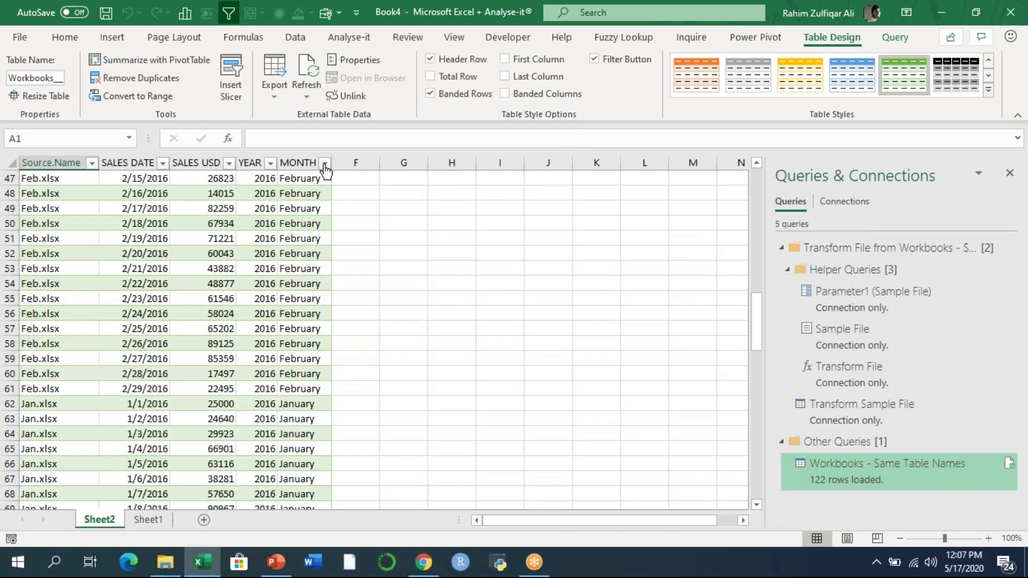
left_click(325, 163)
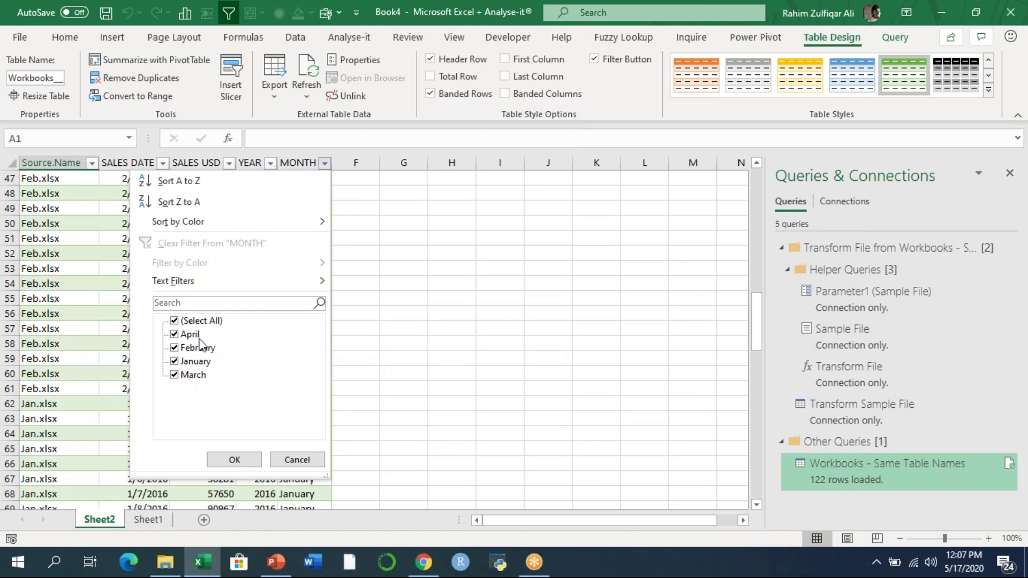
left_click(234, 459)
left_click_drag(756, 306, 750, 176)
left_click(302, 254)
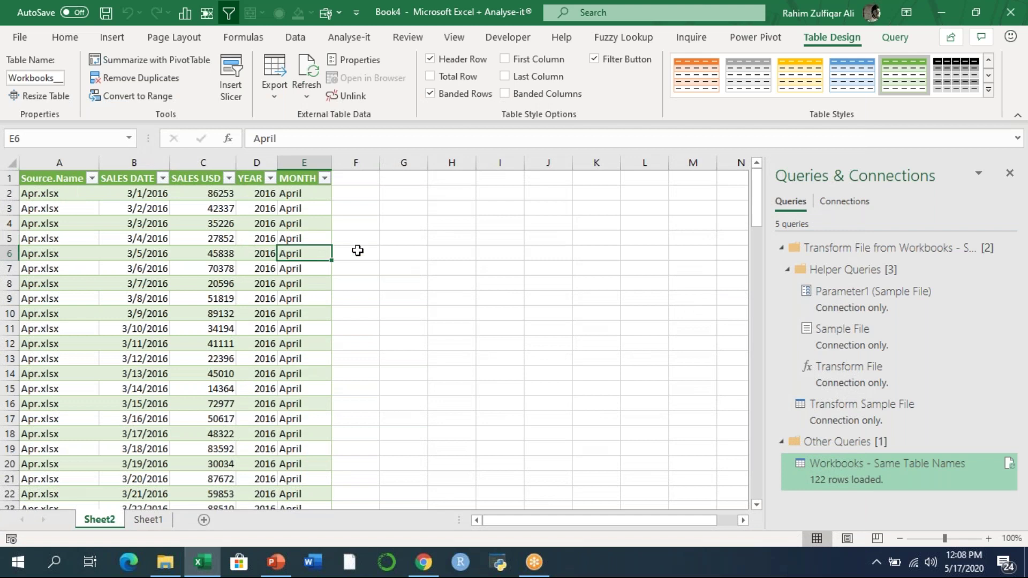
Check the source folder's files in File Explorer, return to Book4 in Excel and locate the Refresh All command.
left_click(165, 562)
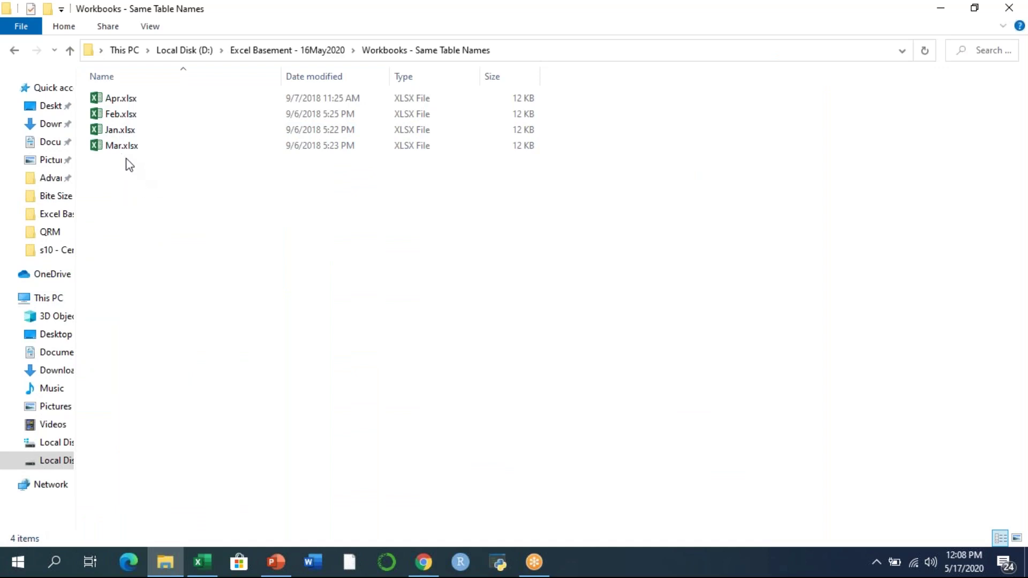
left_click(202, 562)
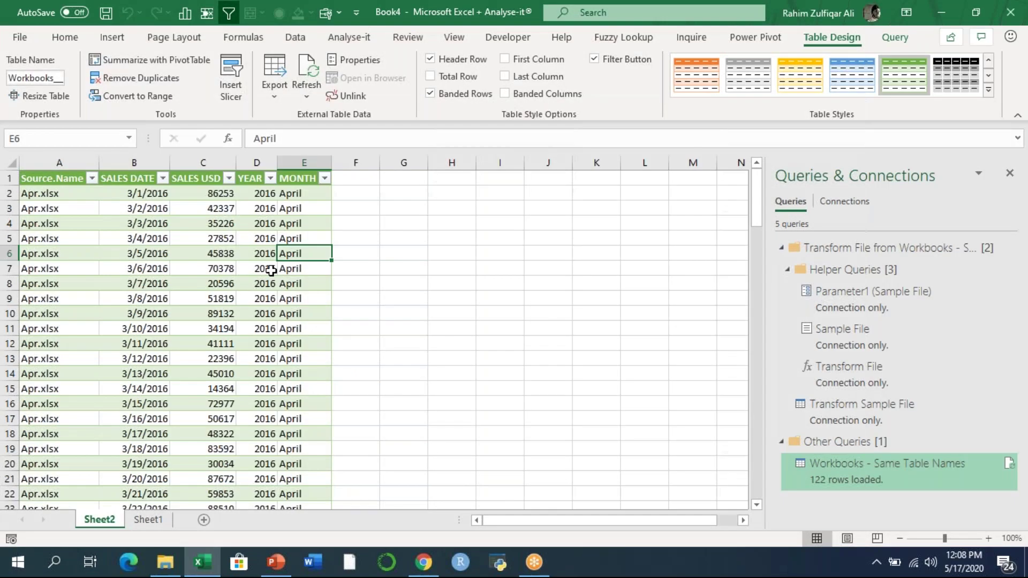
left_click(295, 37)
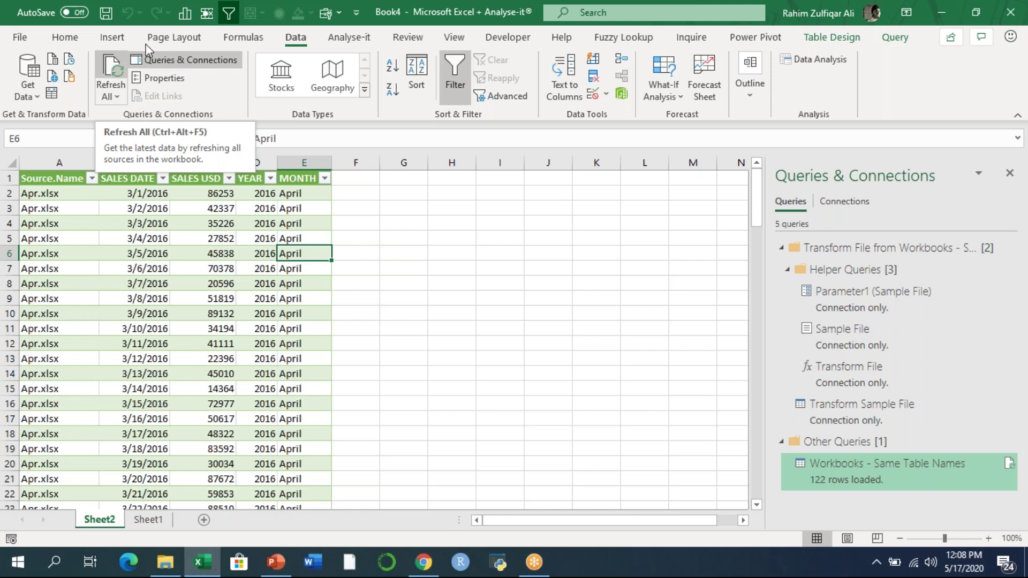
left_click_drag(756, 198, 758, 301)
Compare the Feb.xlsx and Jan.xlsx source files in File Explorer with the combined table in Excel, ending in File Explorer.
left_click(165, 562)
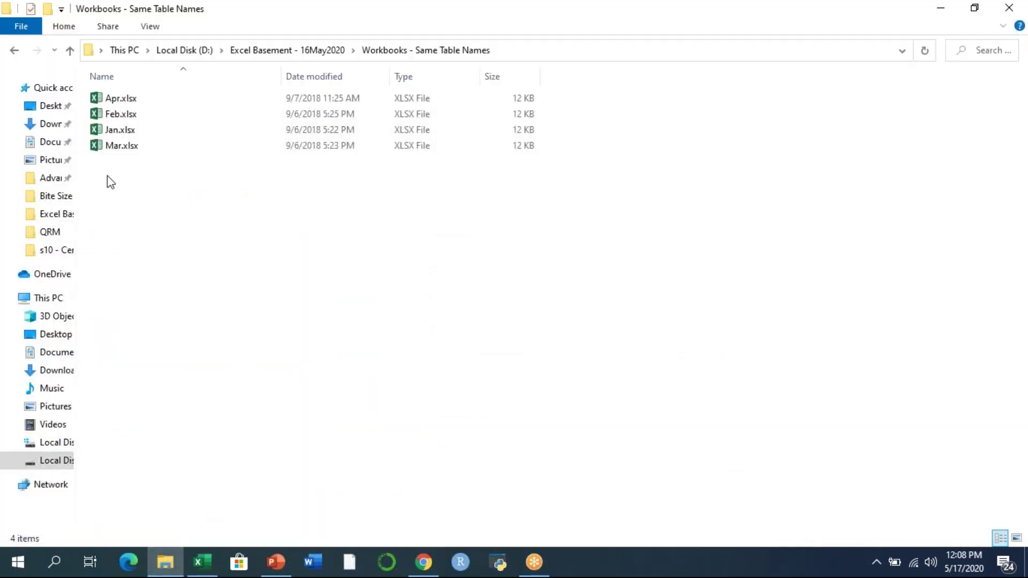
left_click(118, 114)
left_click(115, 130)
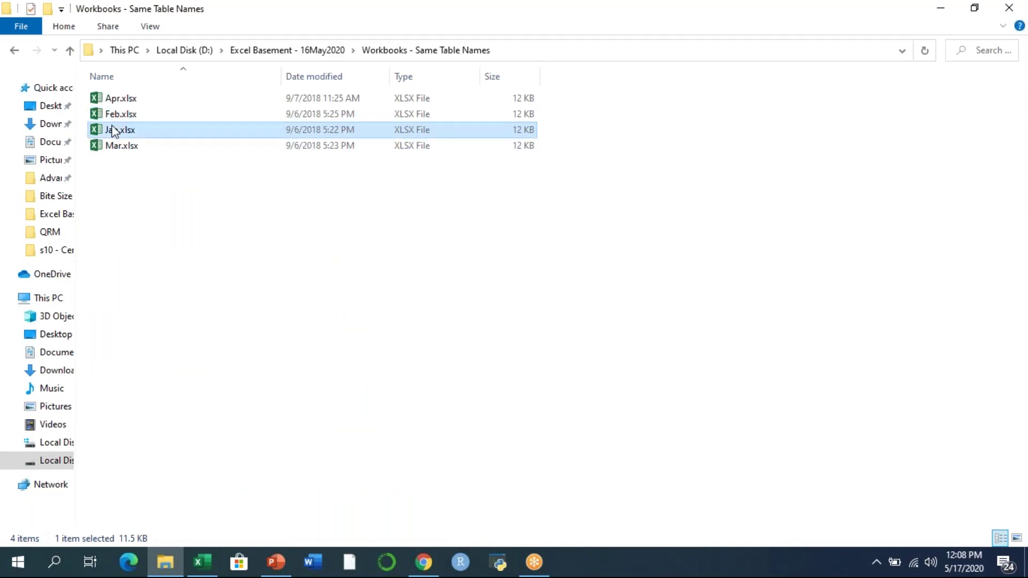
left_click(202, 561)
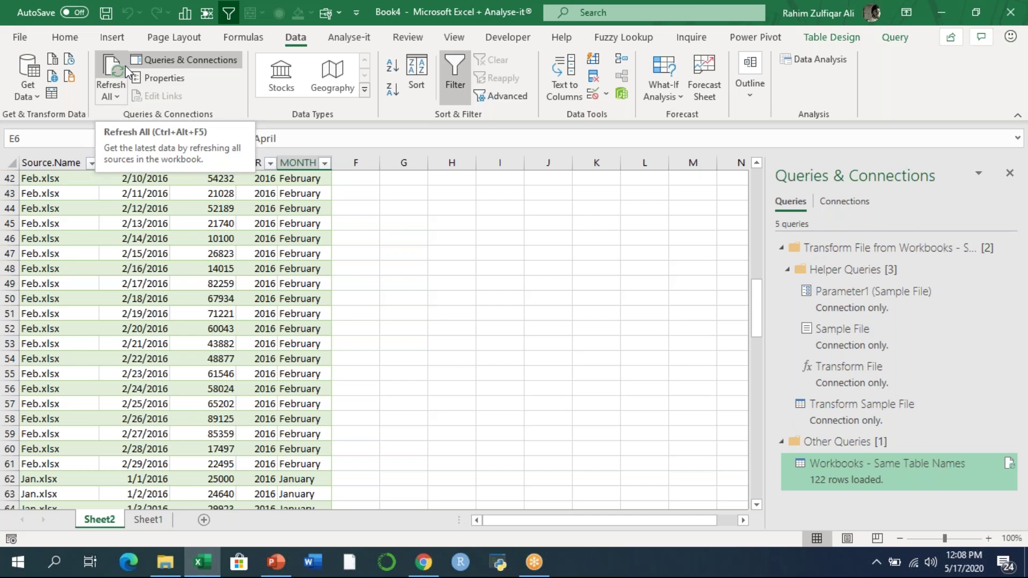
left_click(224, 266)
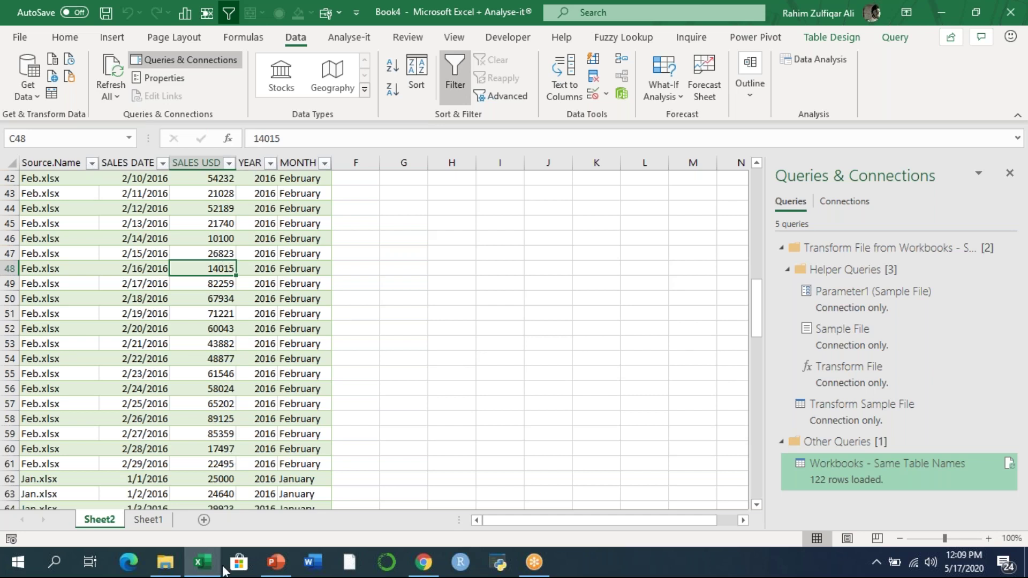
left_click(166, 562)
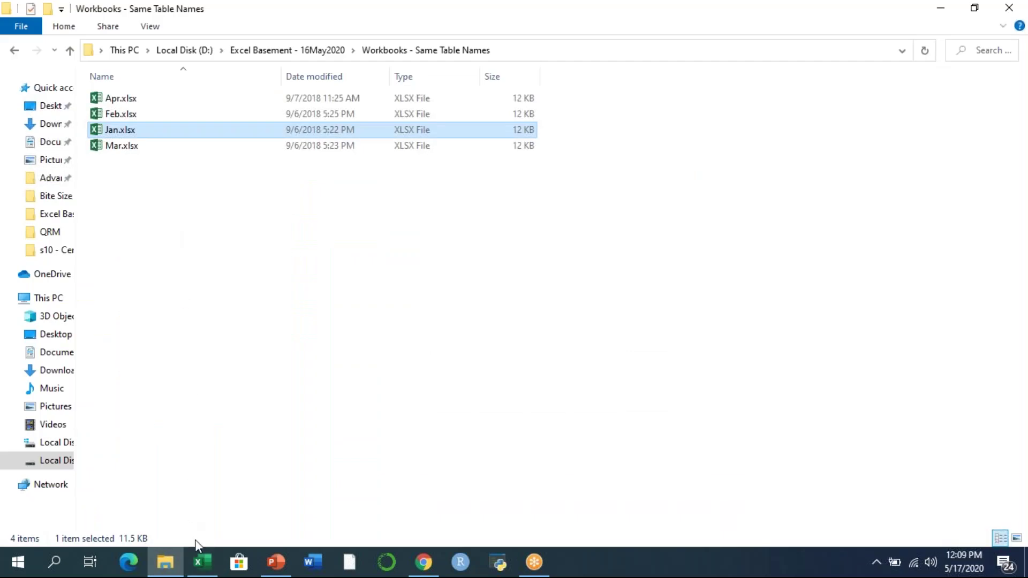
Switch to Excel and try timed refresh every 60 minutes without background refresh in the combined query's connection properties, then cancel.
left_click(202, 559)
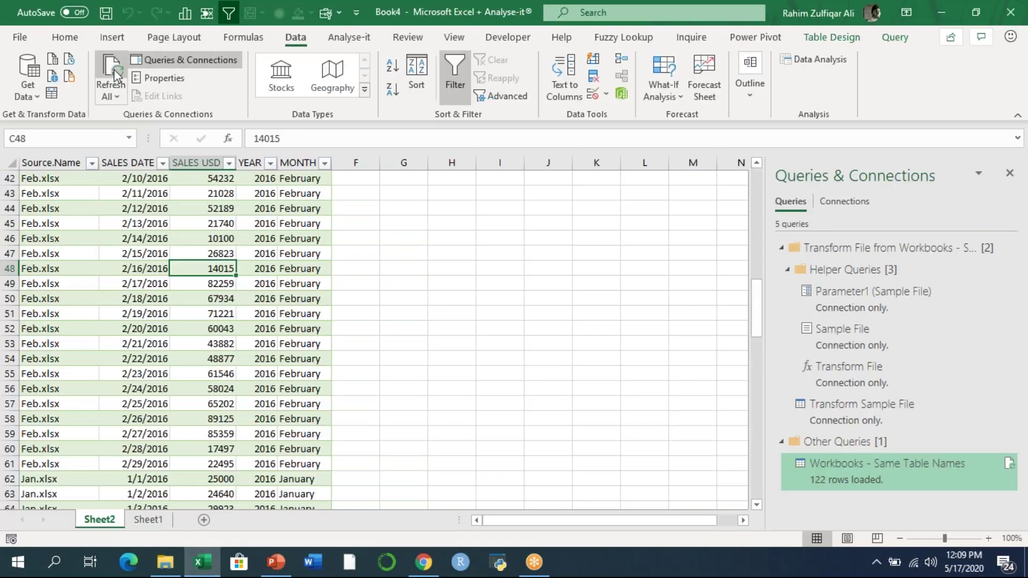
left_click(122, 96)
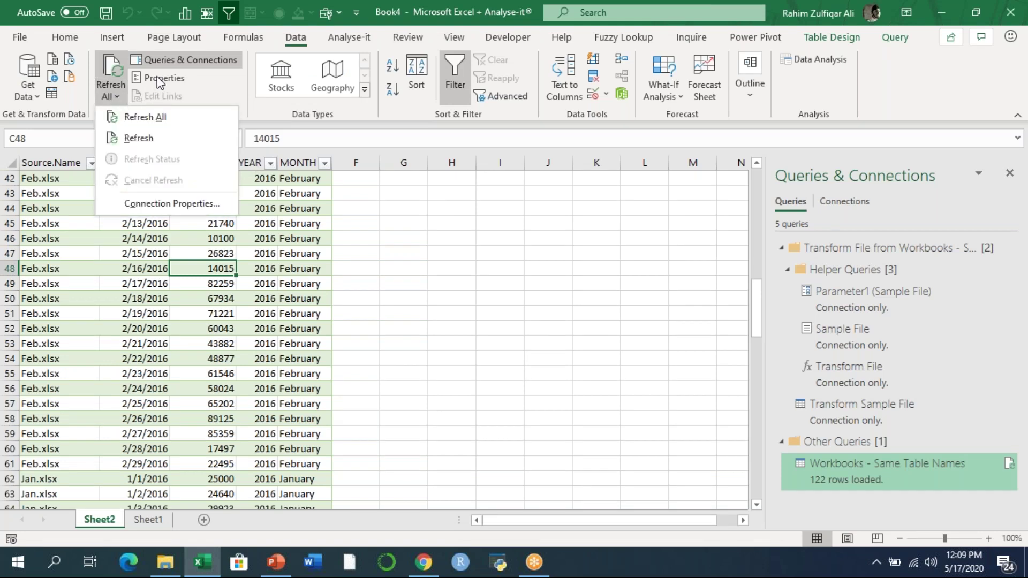
left_click(182, 203)
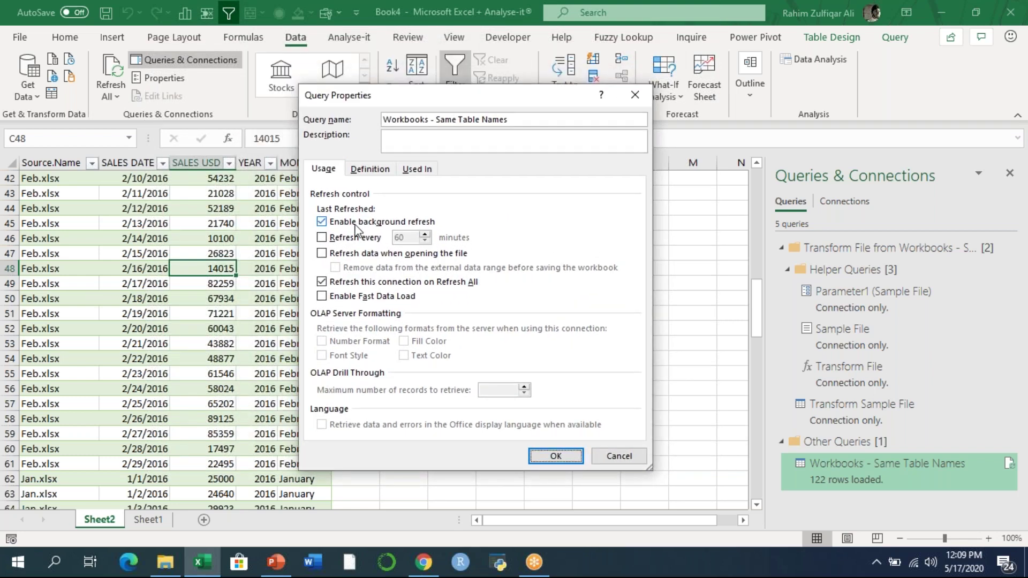
left_click(356, 223)
left_click(356, 237)
double_click(399, 237)
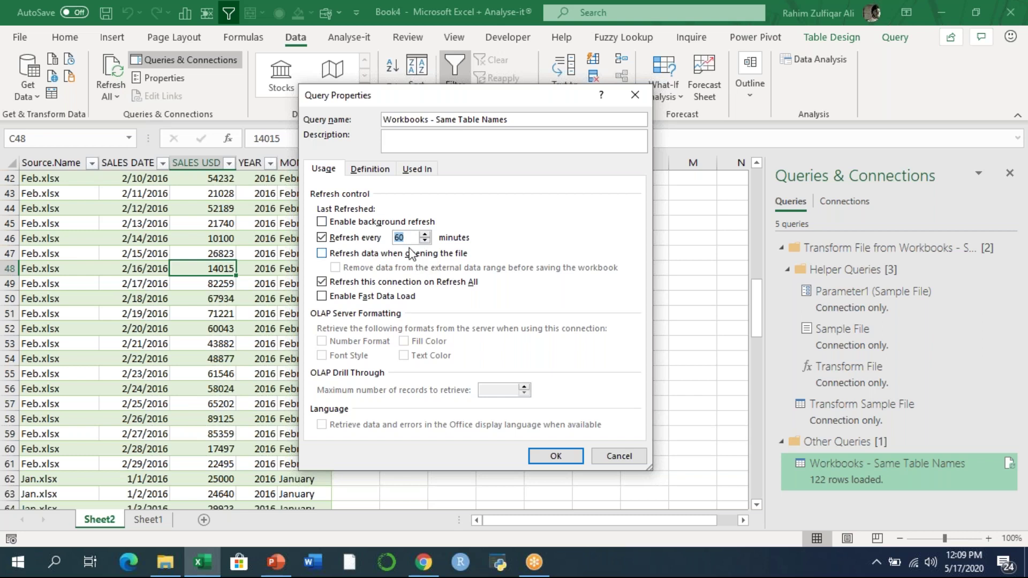
left_click(360, 242)
left_click(364, 222)
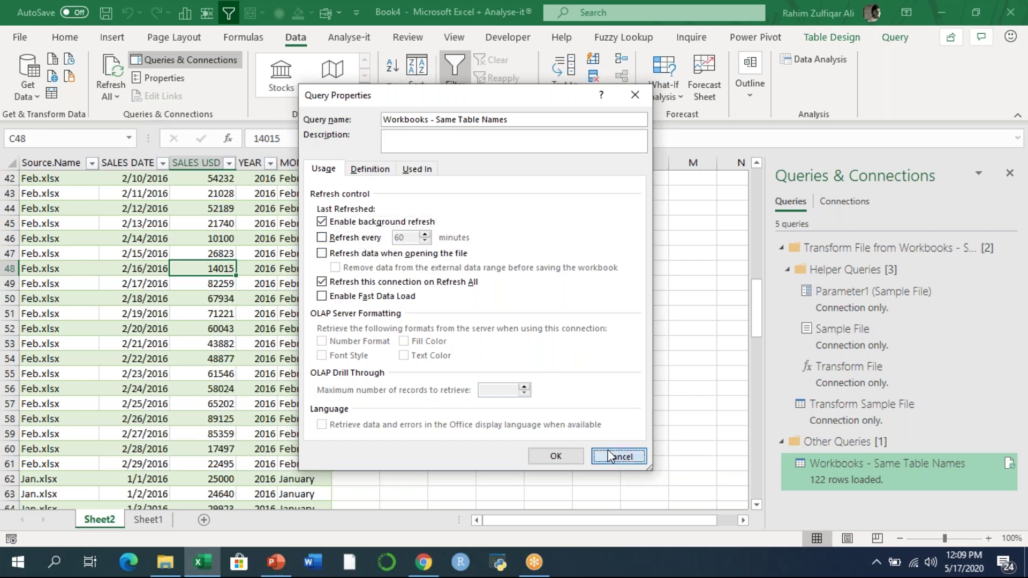
left_click(616, 456)
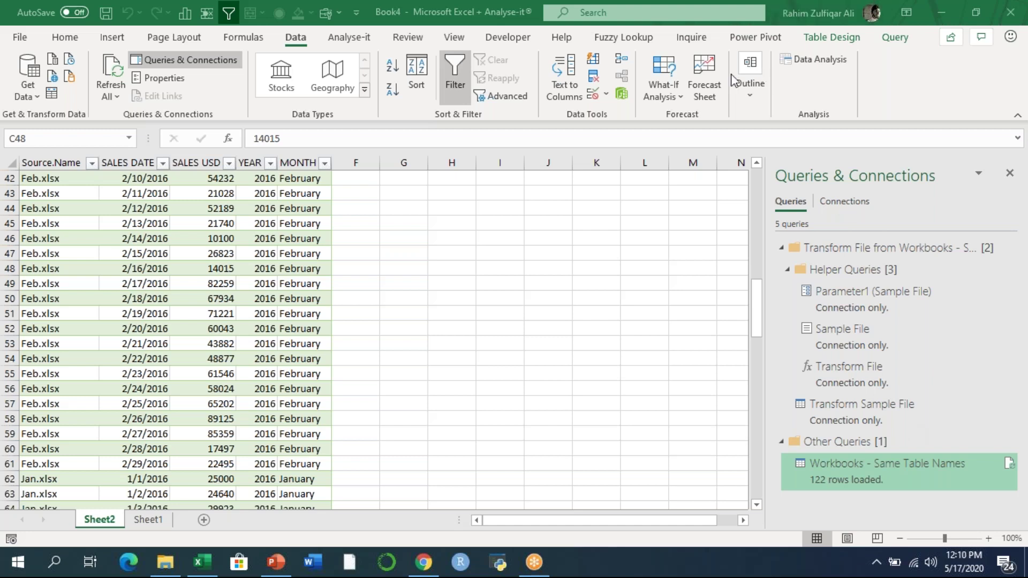
Close Book4 without saving and start a new blank workbook.
key("Right")
key("Right")
key("Up")
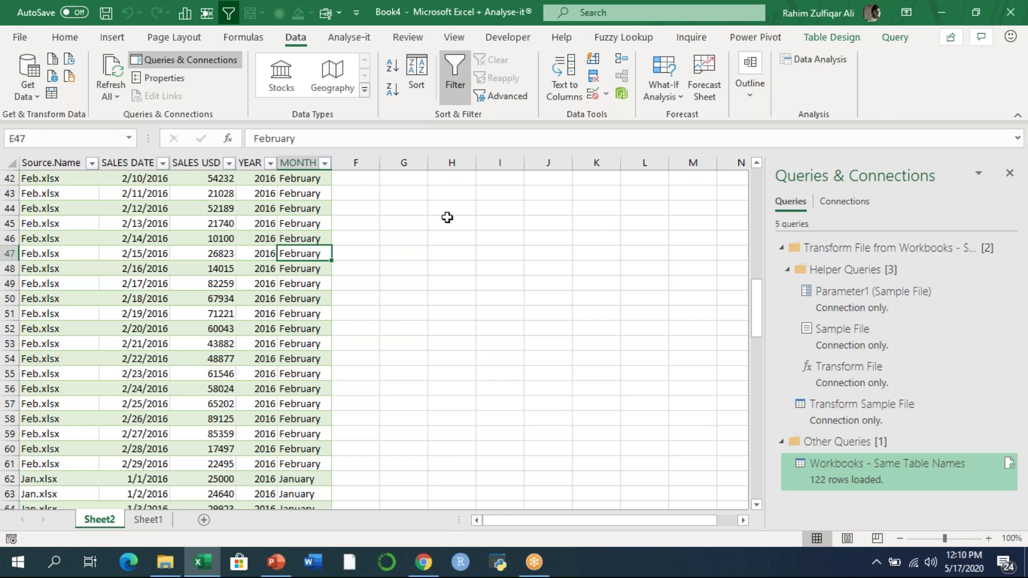
key("ctrl+w")
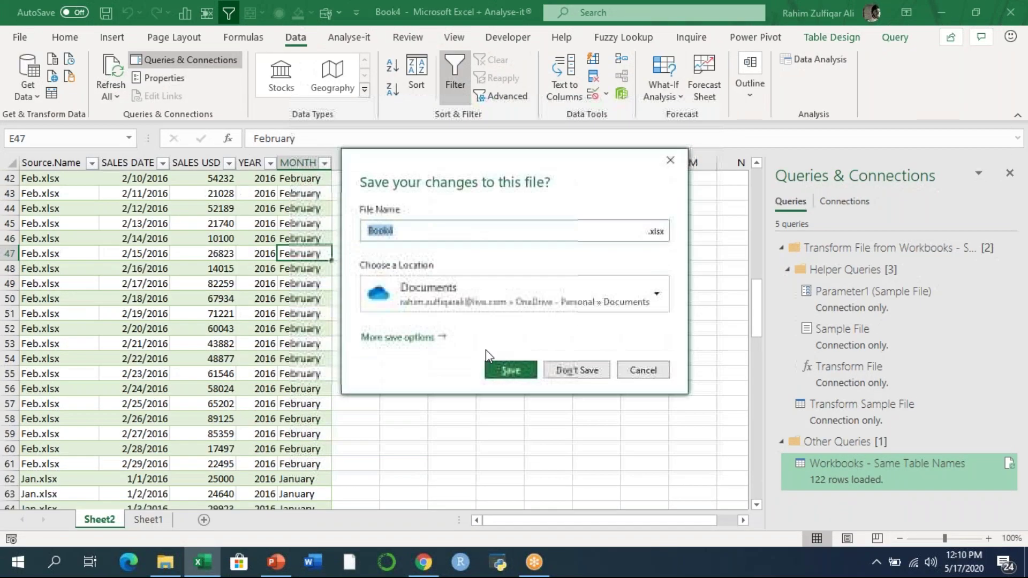
key("n")
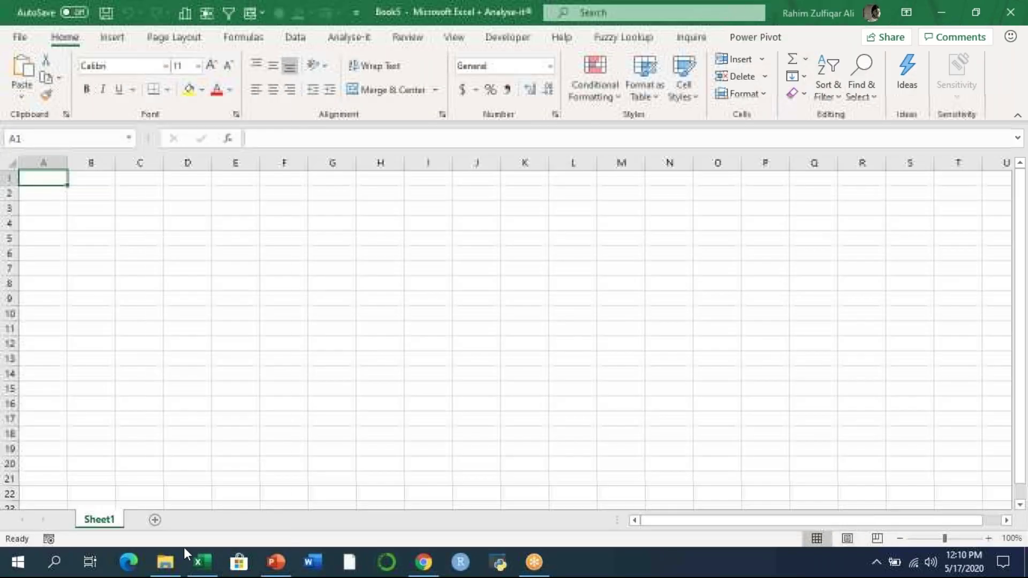
Switch to File Explorer, open the Workbooks - Same Sheet Names folder and copy its path.
left_click(165, 562)
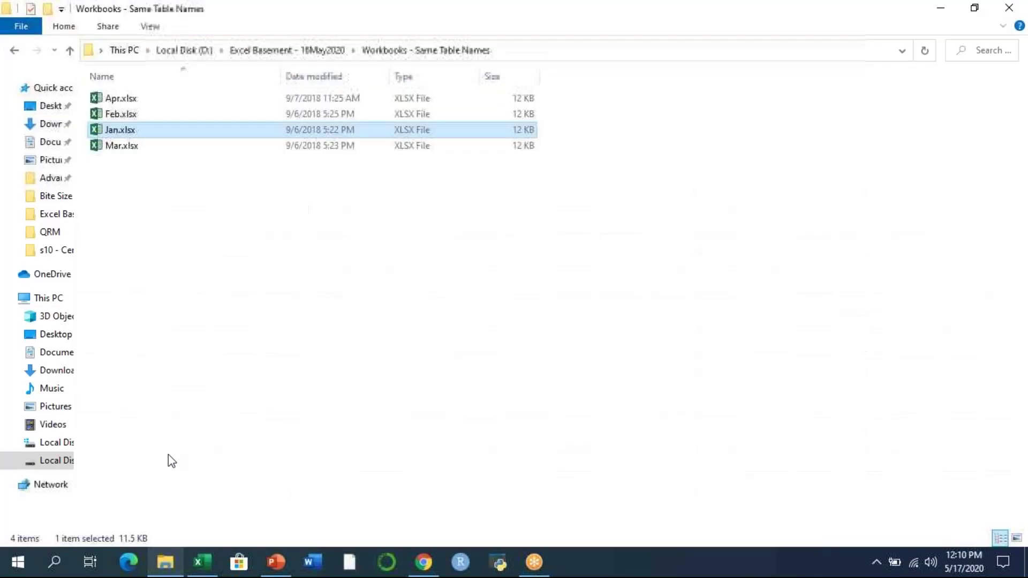
left_click(14, 50)
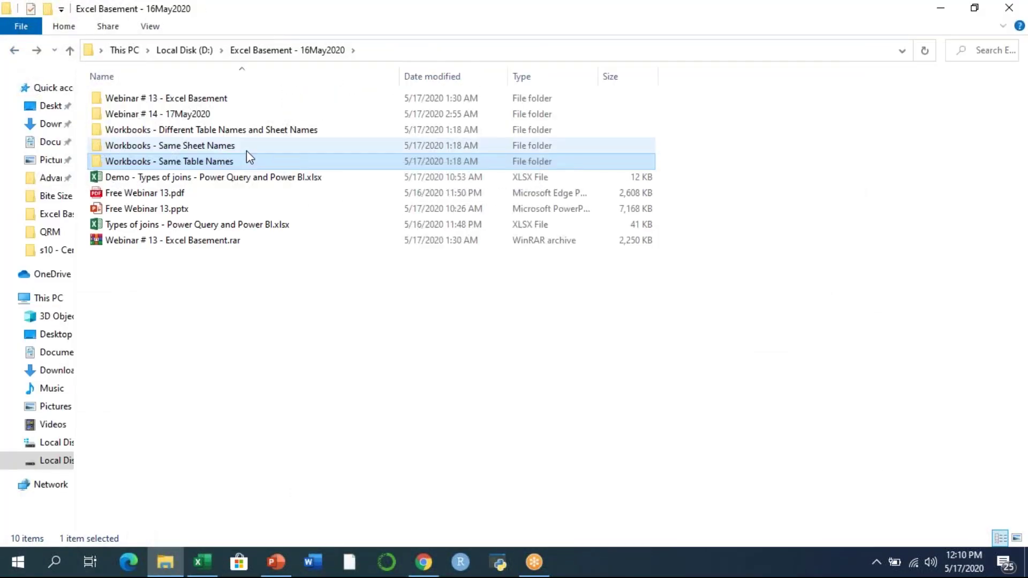
double_click(246, 151)
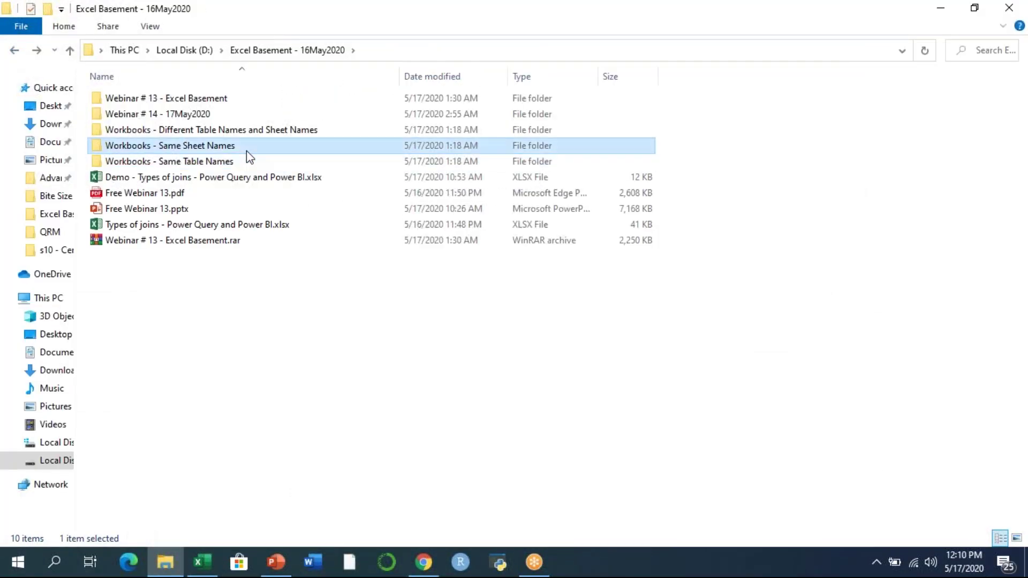
left_click(506, 50)
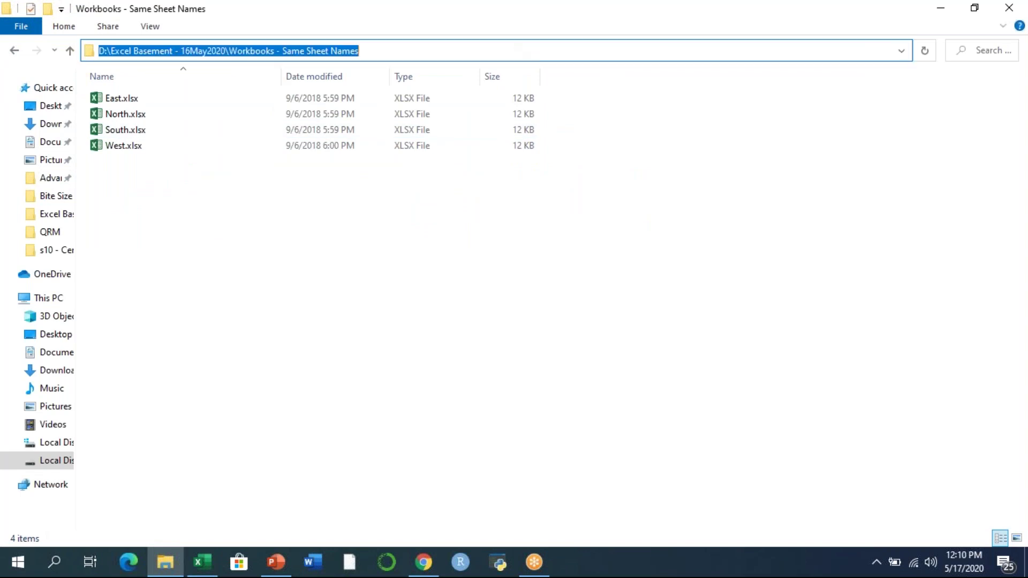
left_click(186, 239)
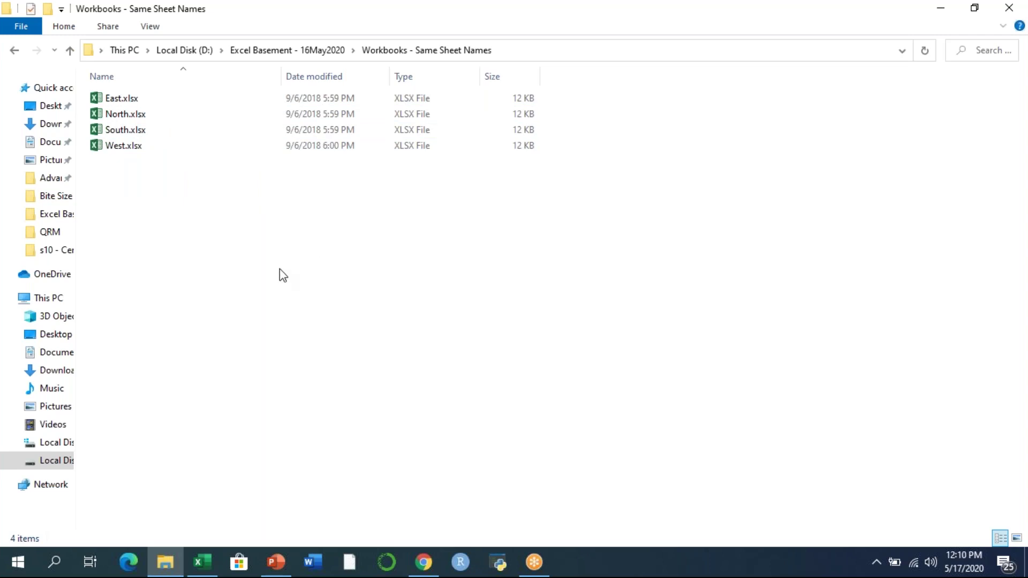
In Excel, get data from the folder D:\Excel Basement - 16May2020\Workbooks - Same Sheet Names and choose Combine & Load.
left_click(202, 562)
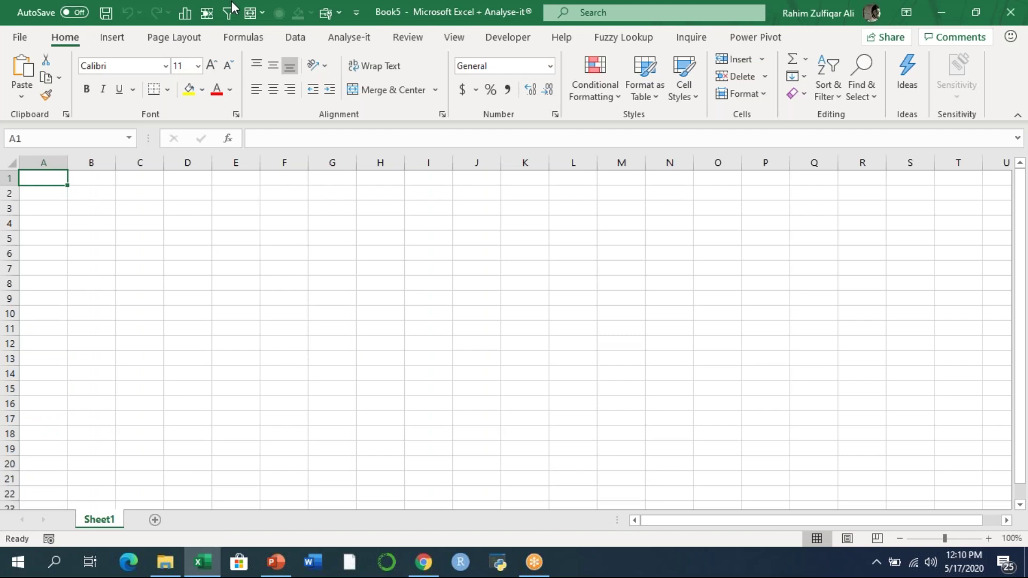
left_click(295, 37)
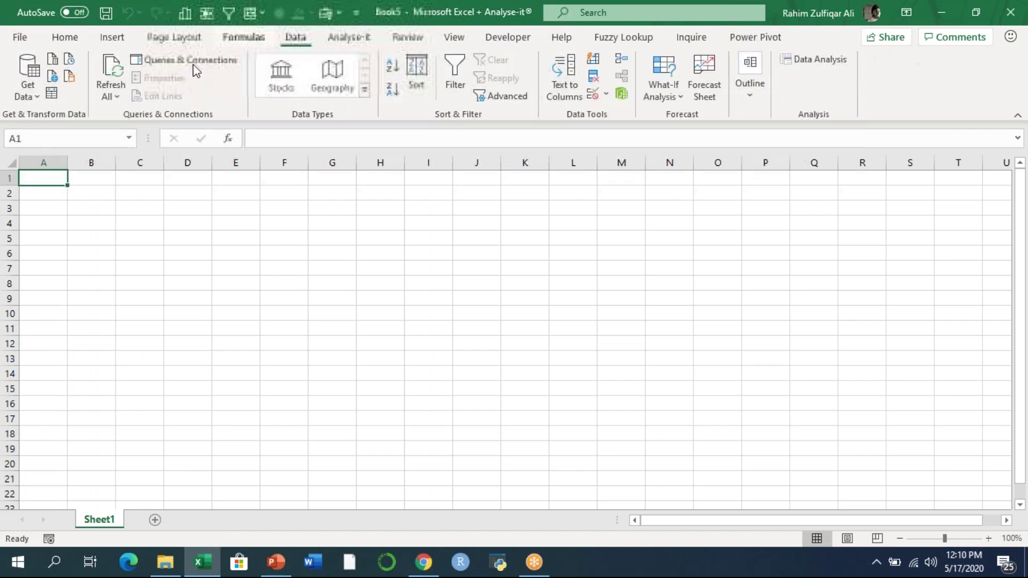
left_click(29, 93)
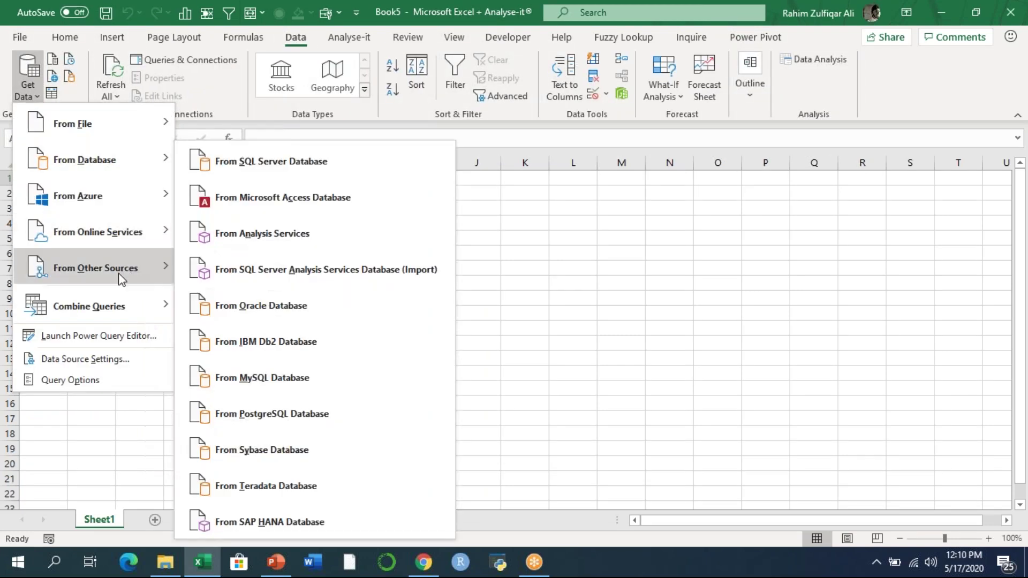
mouse_move(118, 134)
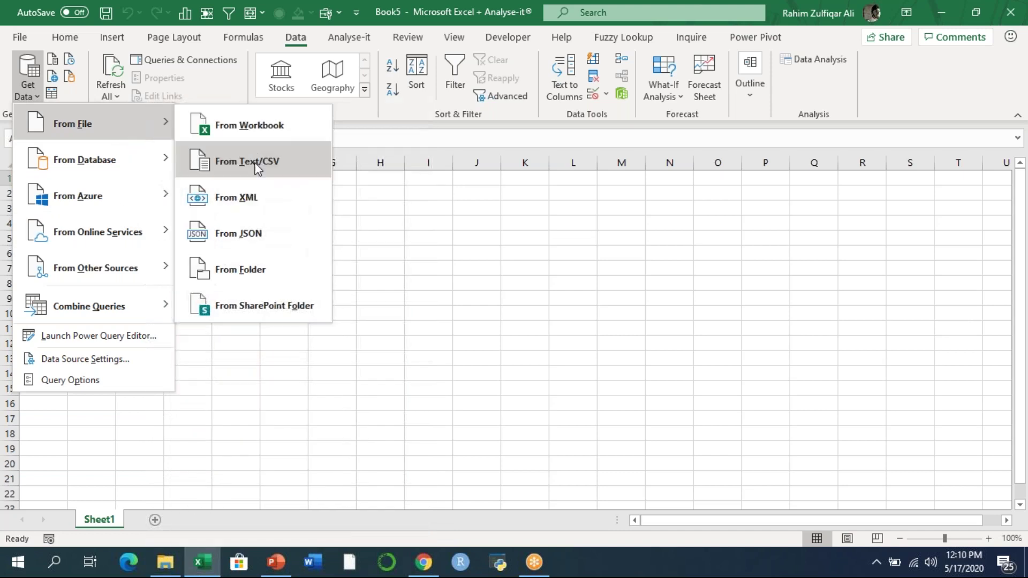
left_click(248, 269)
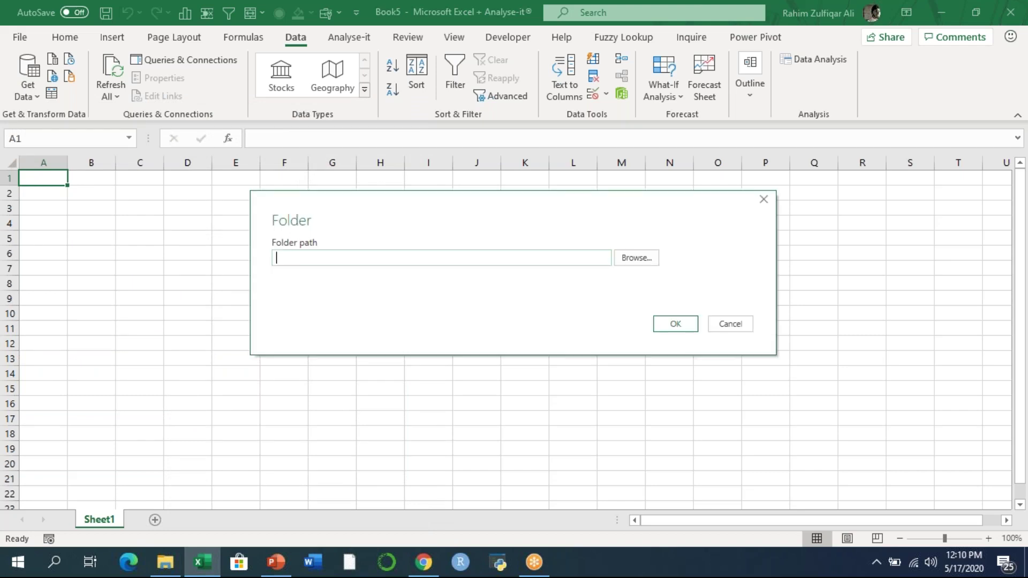
type("D:\\Excel Repayment - 18May2020\\Workbooks - Same Sheet Names")
left_click(675, 323)
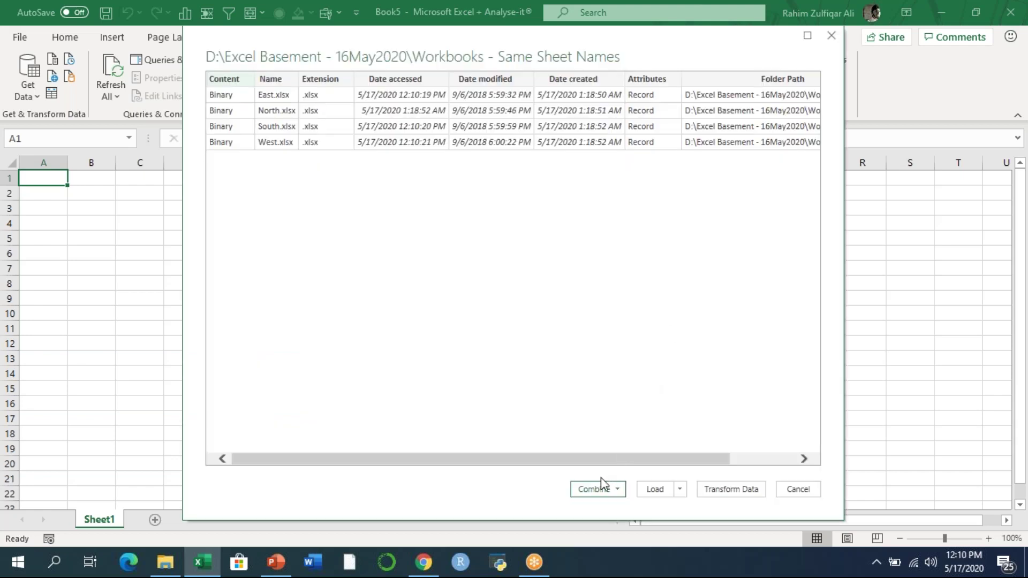
left_click(592, 491)
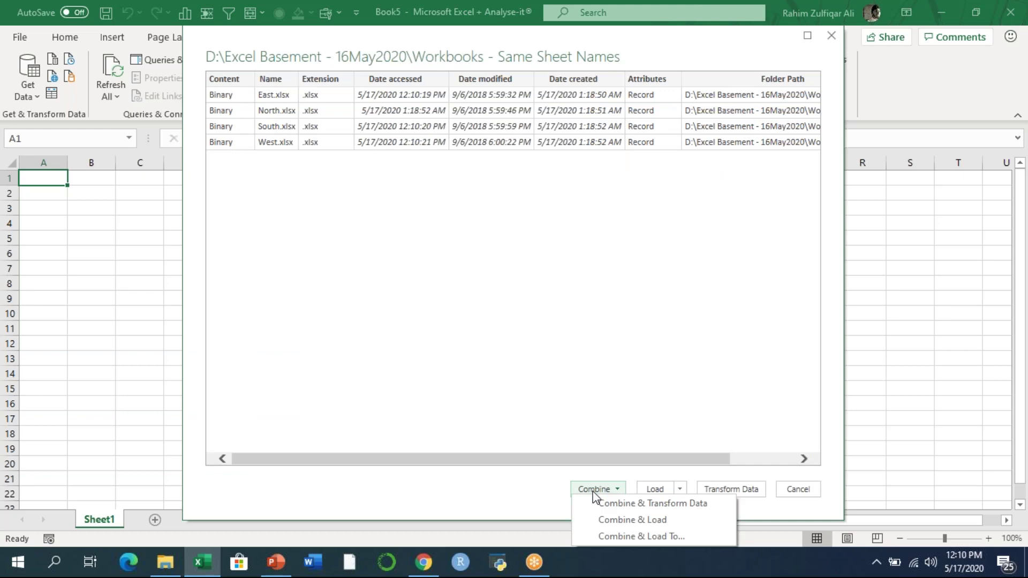
left_click(619, 521)
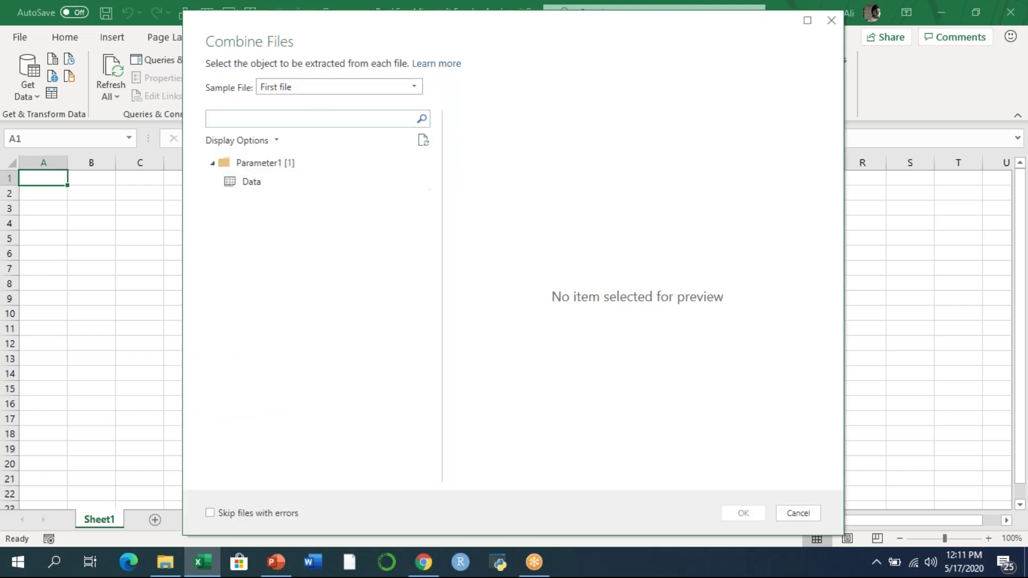
Preview the Data sheet with North.xlsx and South.xlsx as the sample file.
left_click(285, 88)
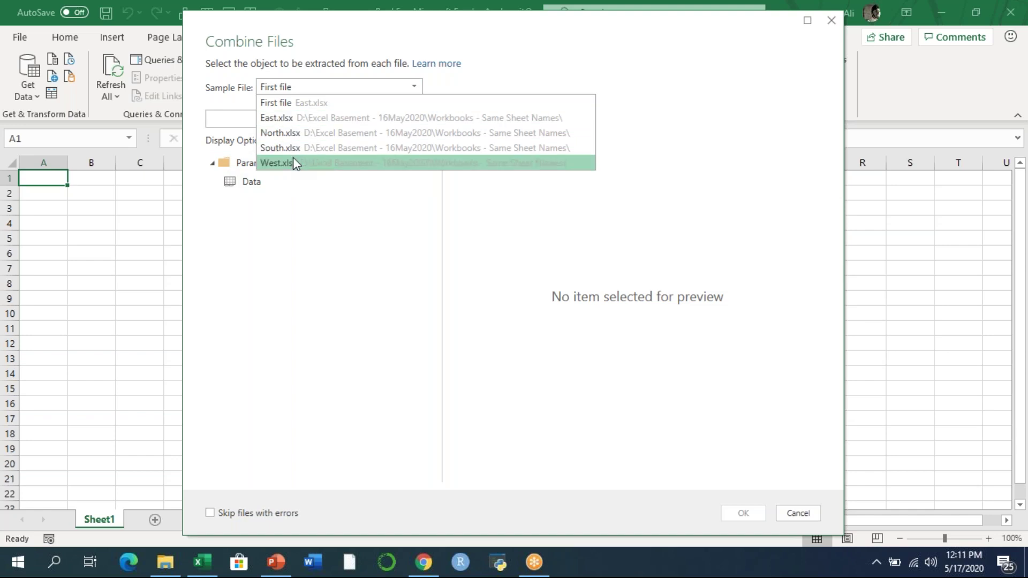
left_click(298, 150)
left_click(299, 90)
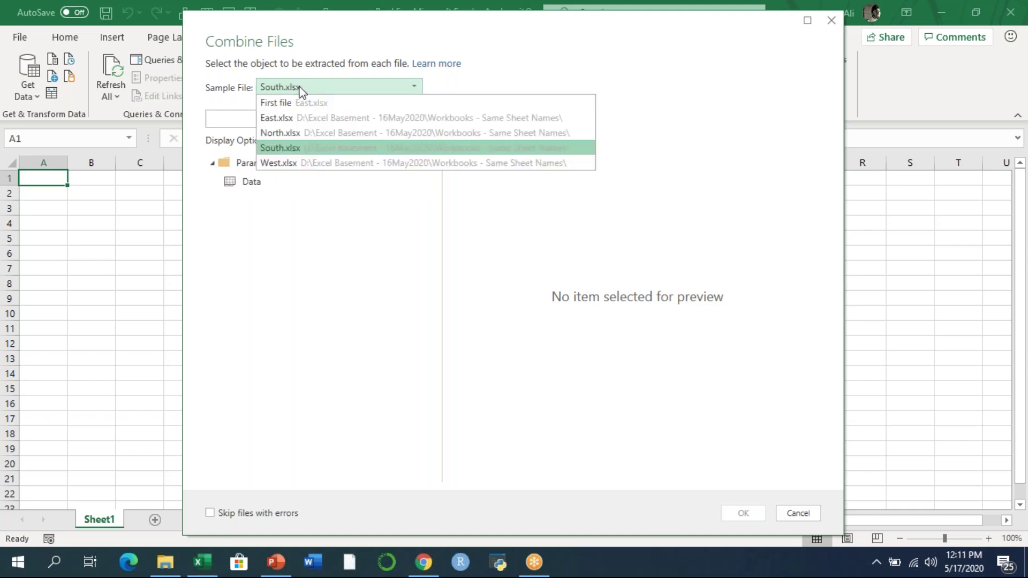
left_click(282, 131)
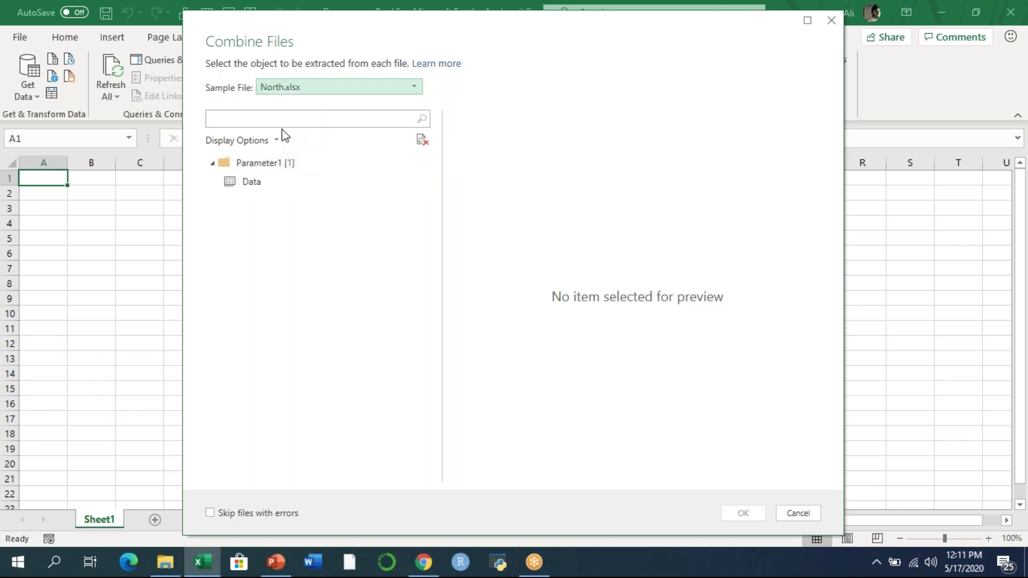
left_click(257, 188)
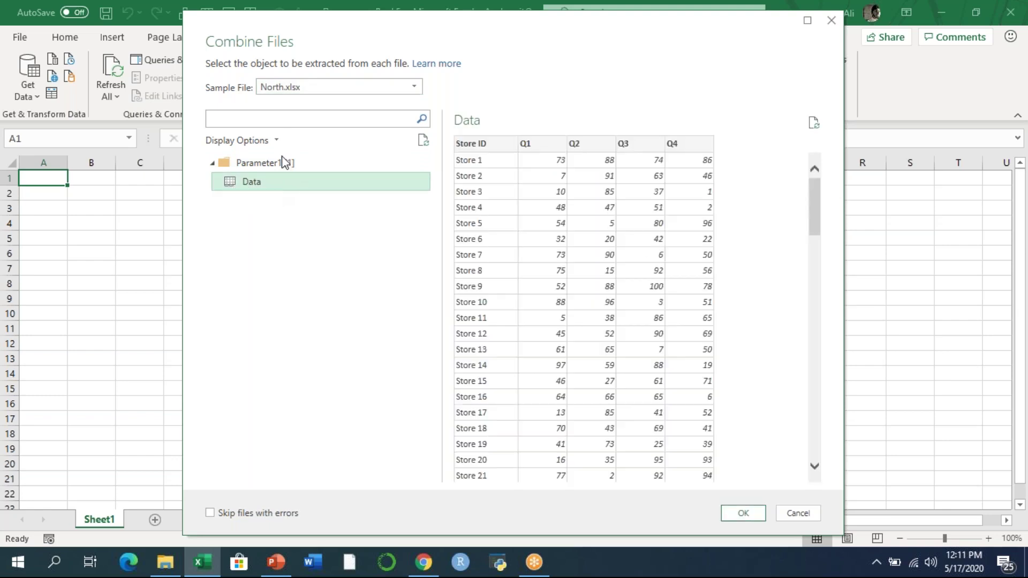
left_click(286, 91)
left_click(273, 151)
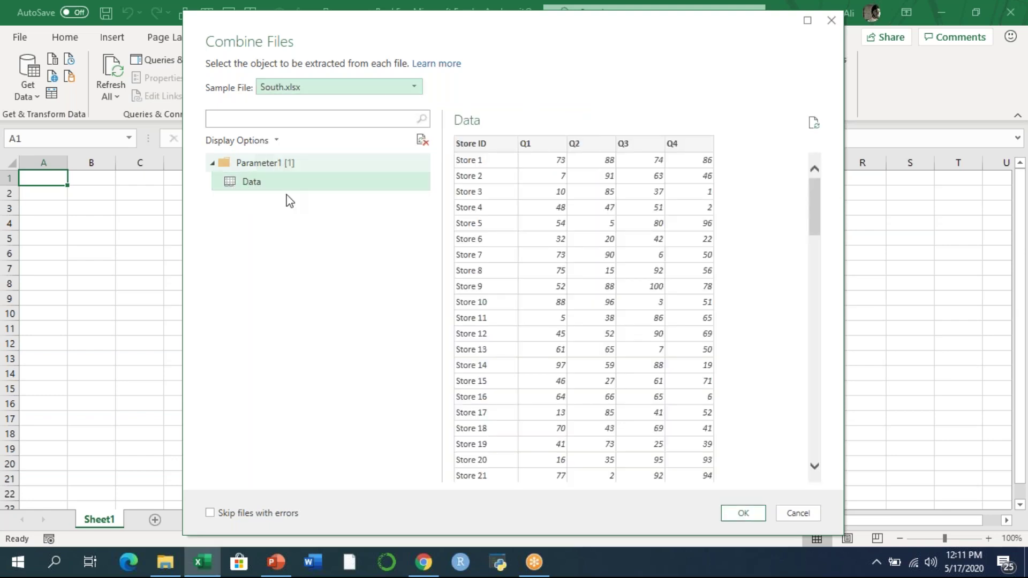
left_click(264, 185)
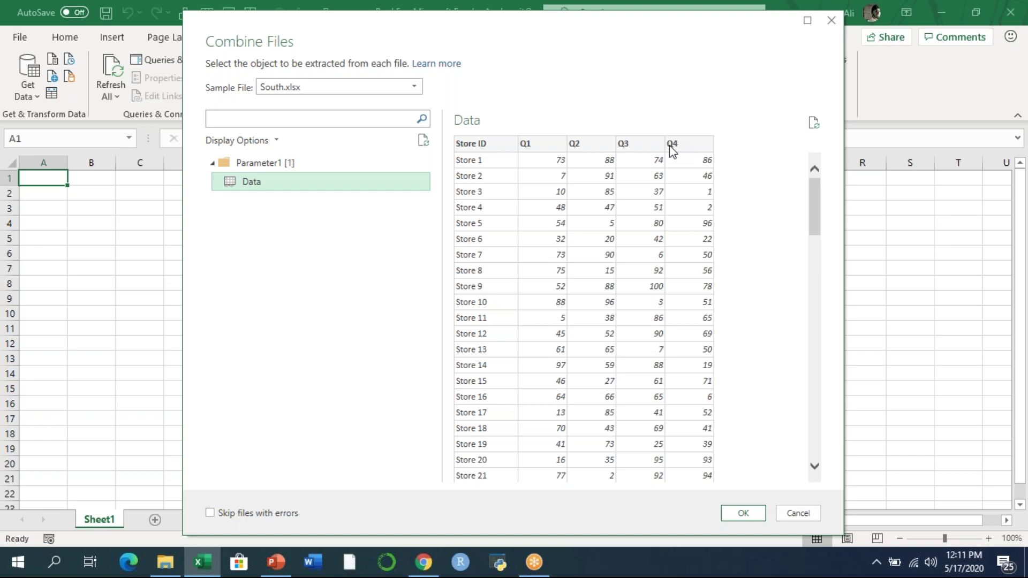
Set the sample file to First file, choose the Data sheet and load the combined files into the workbook.
left_click(323, 87)
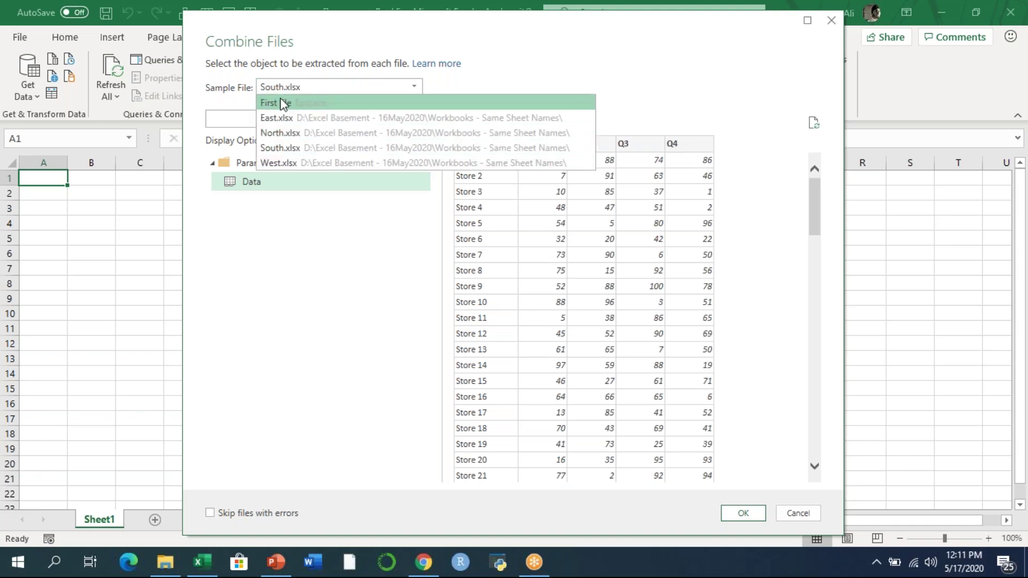
left_click(283, 102)
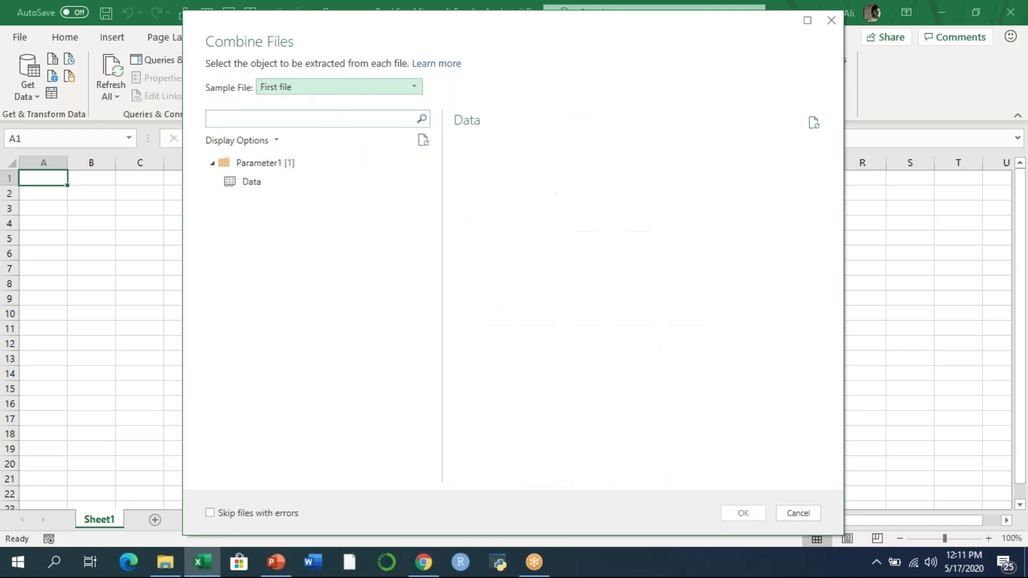
left_click(257, 183)
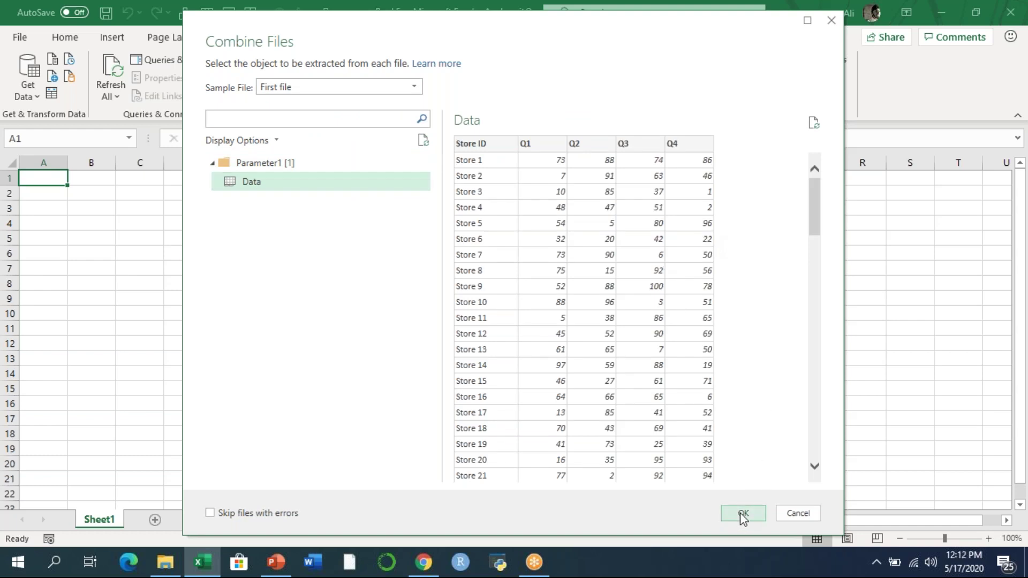
key("alt+Tab")
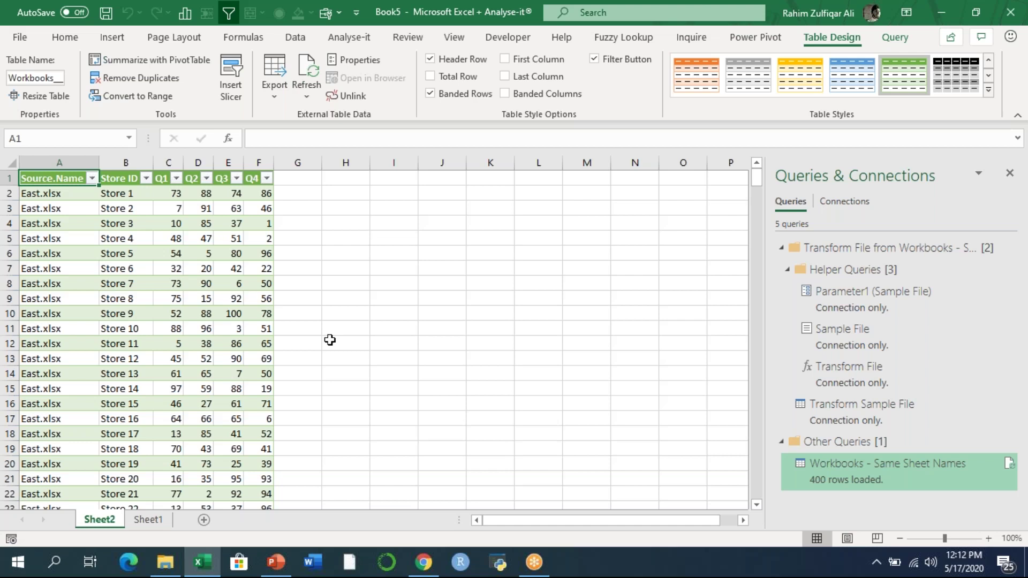
Examine the combined table's Source.Name filter values and the Workbooks - Same Sheet Names query preview to check which files were imported.
left_click(92, 178)
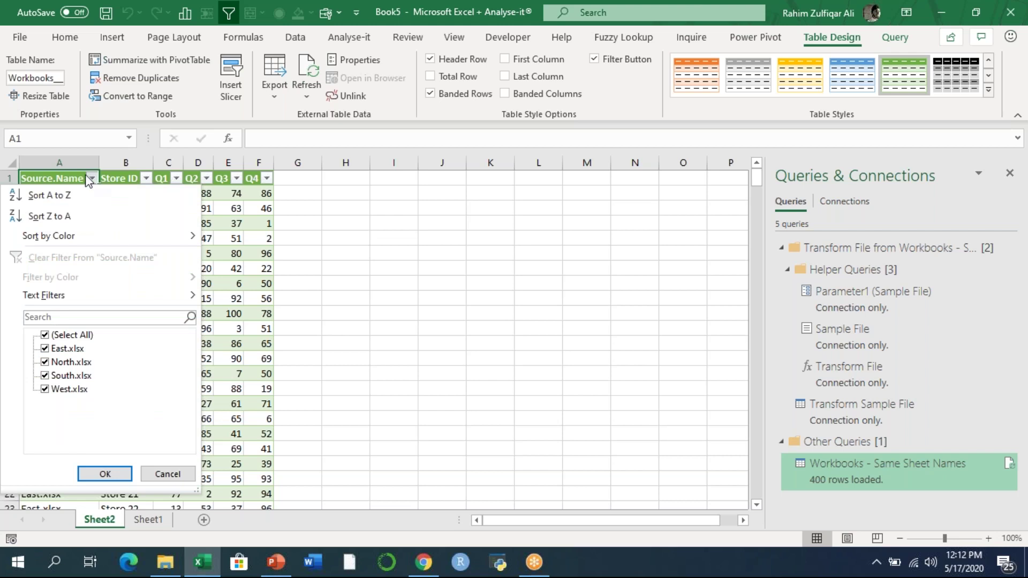
left_click(218, 186)
left_click(232, 202)
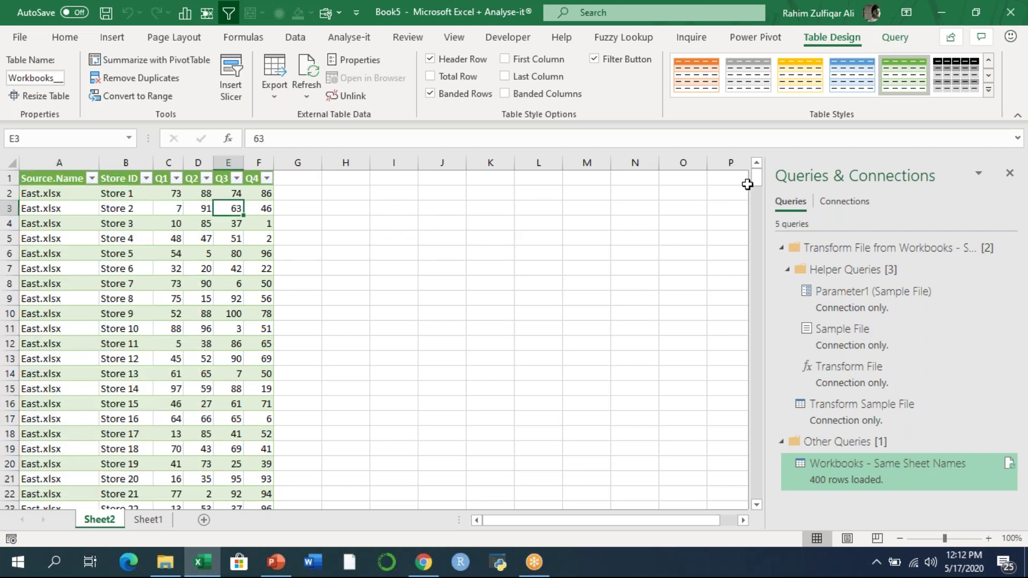
left_click_drag(759, 179, 750, 154)
mouse_move(842, 478)
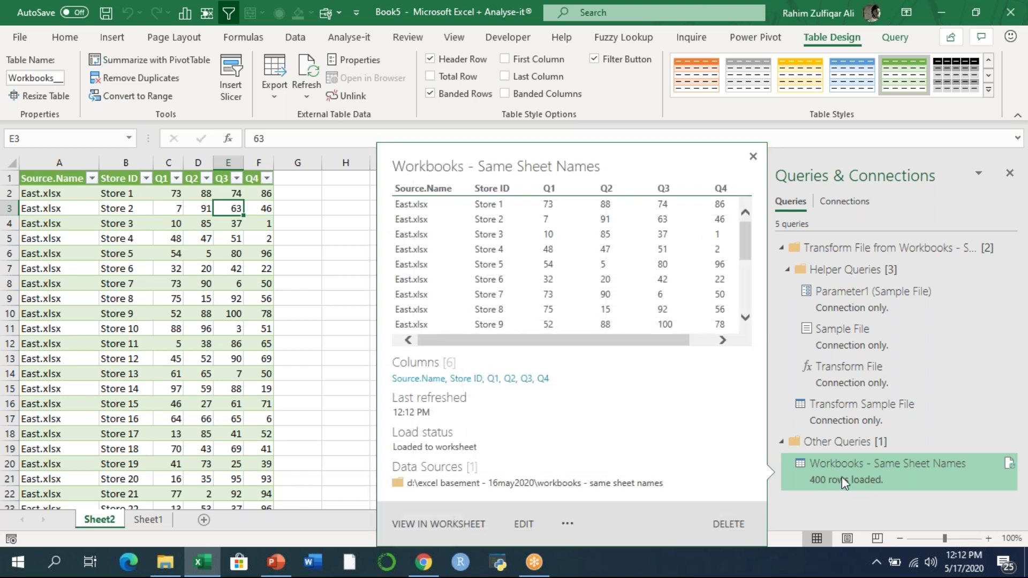
Review the source workbooks in the Same Sheet Names folder, then return to the combined table in Excel and examine the Refresh All command.
left_click(191, 327)
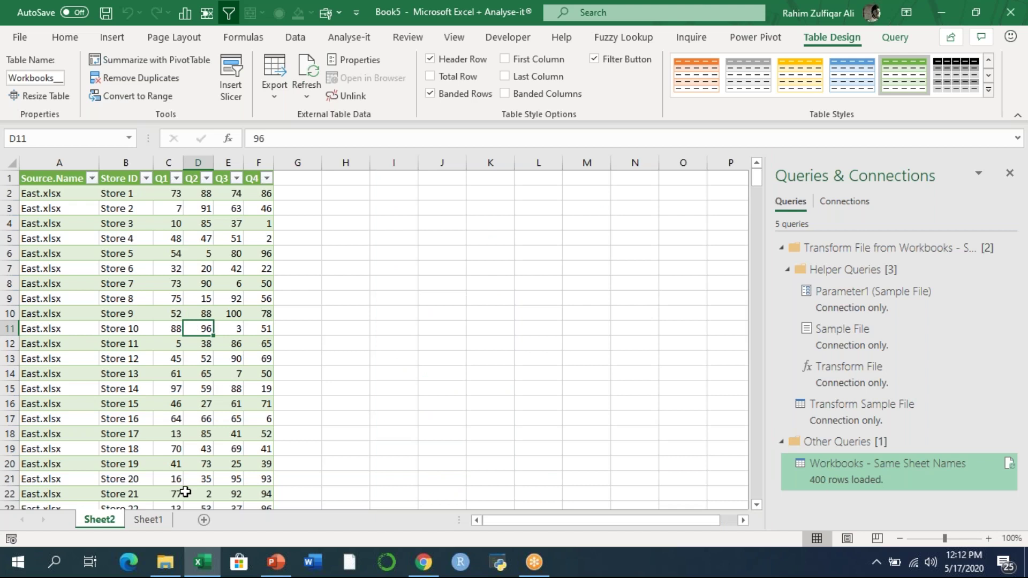
left_click(165, 562)
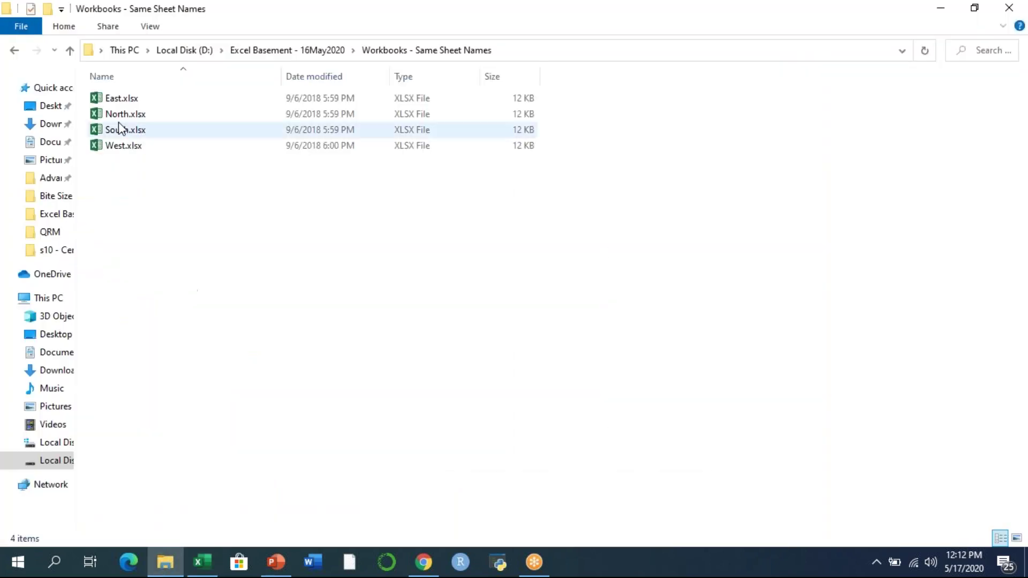
left_click(217, 561)
left_click(295, 42)
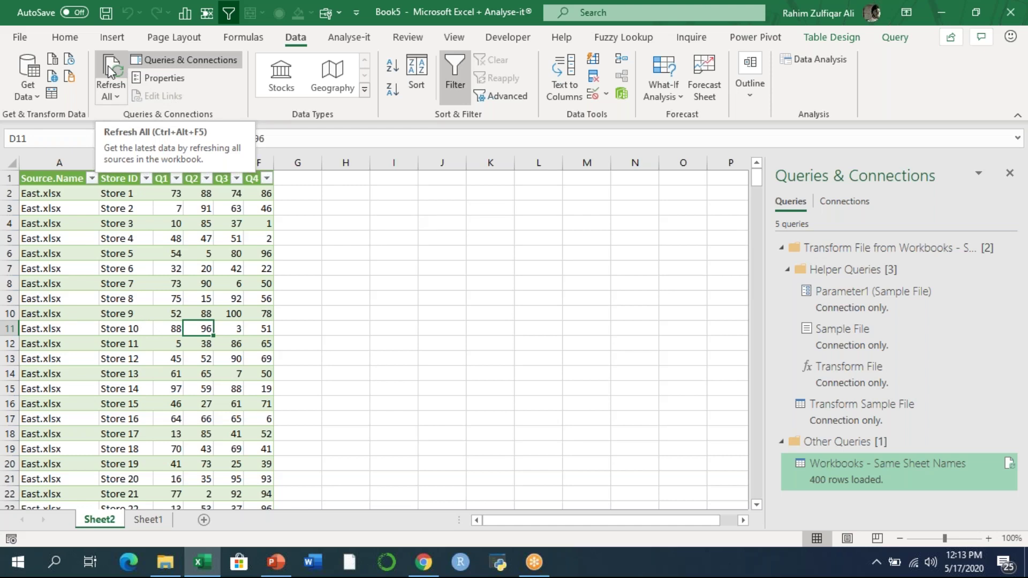
left_click(140, 253)
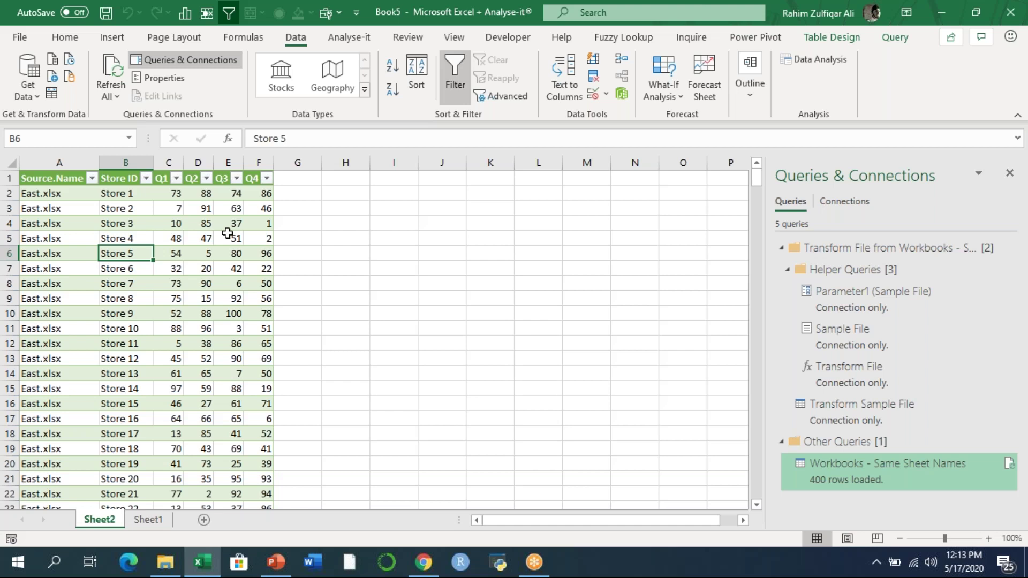
left_click(227, 233)
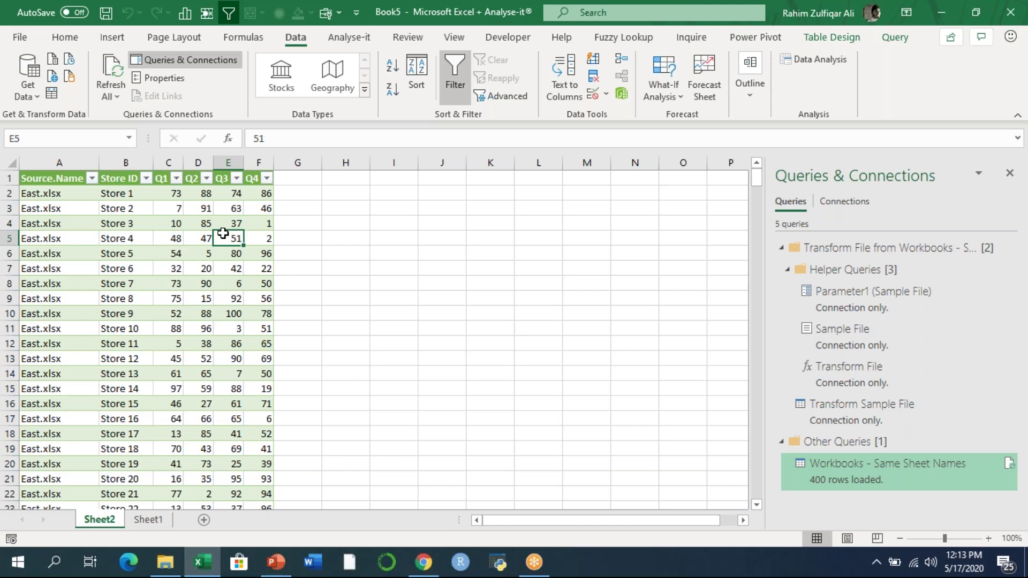
left_click(169, 248)
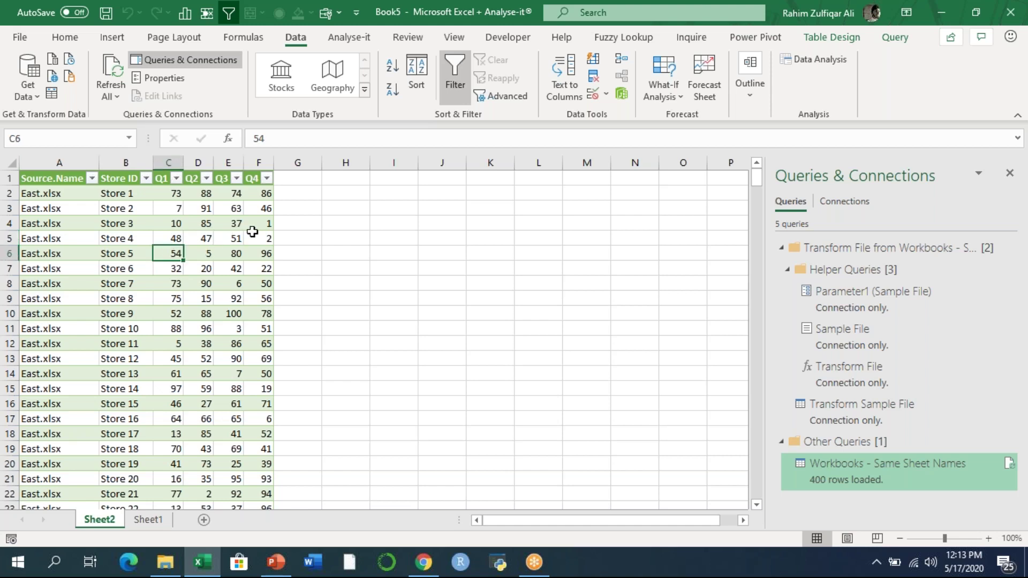
Close the combined workbook without saving it.
key("alt+f")
key("c")
left_click(562, 371)
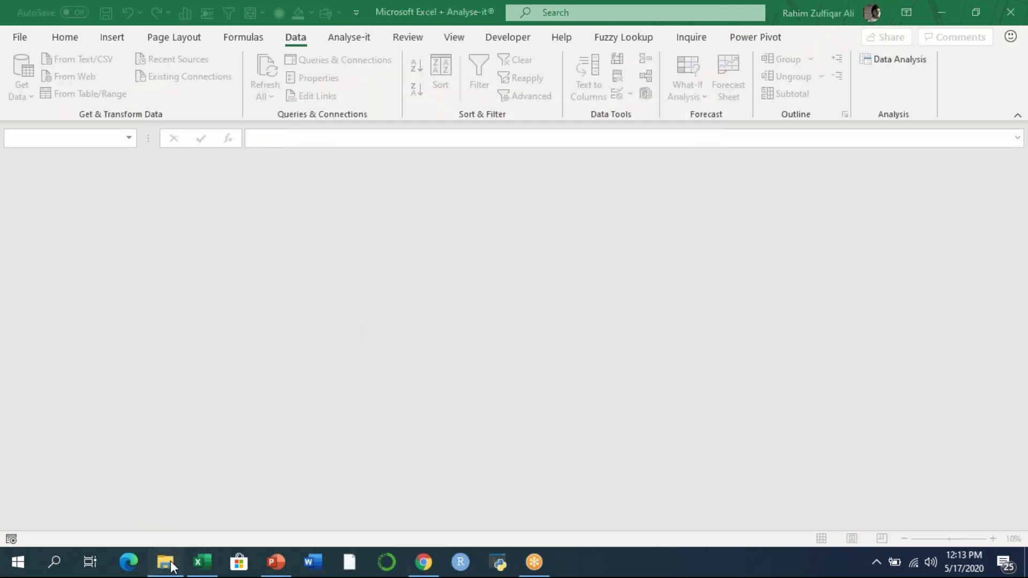
In File Explorer, open the Workbooks - Different Table Names and Sheet Names folder and copy its path.
left_click(172, 568)
left_click(14, 50)
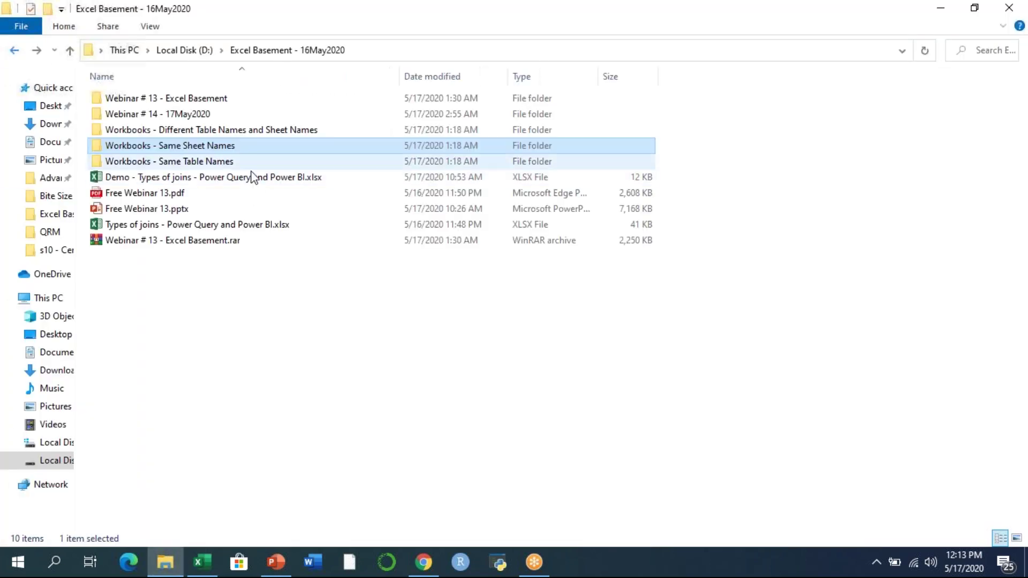
double_click(241, 129)
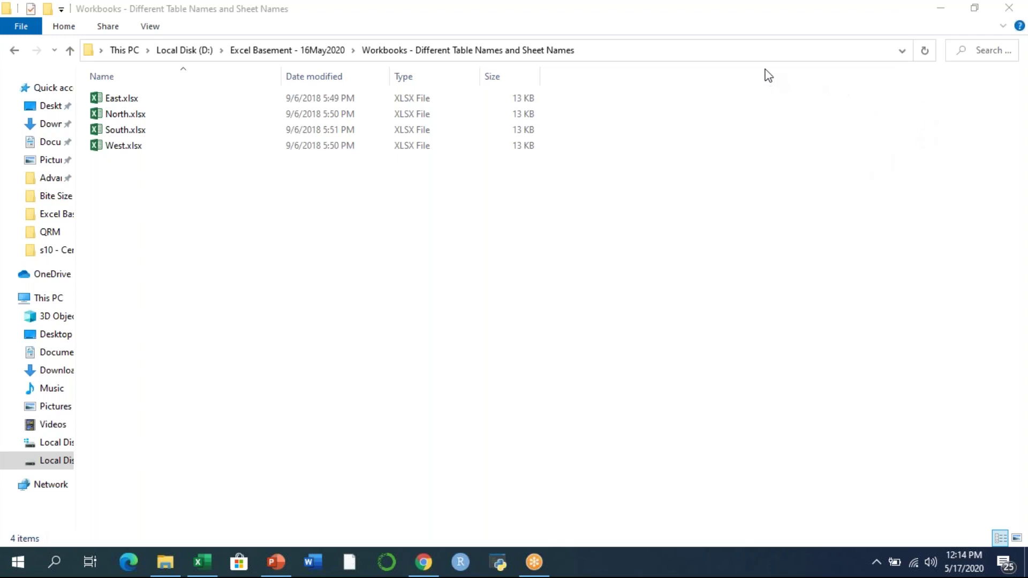
left_click(396, 315)
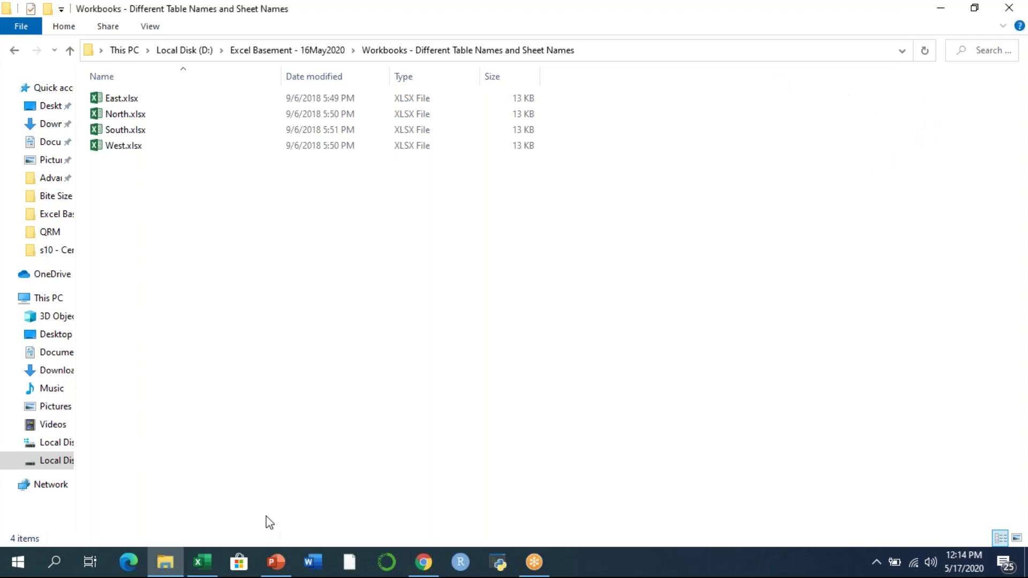
left_click(202, 562)
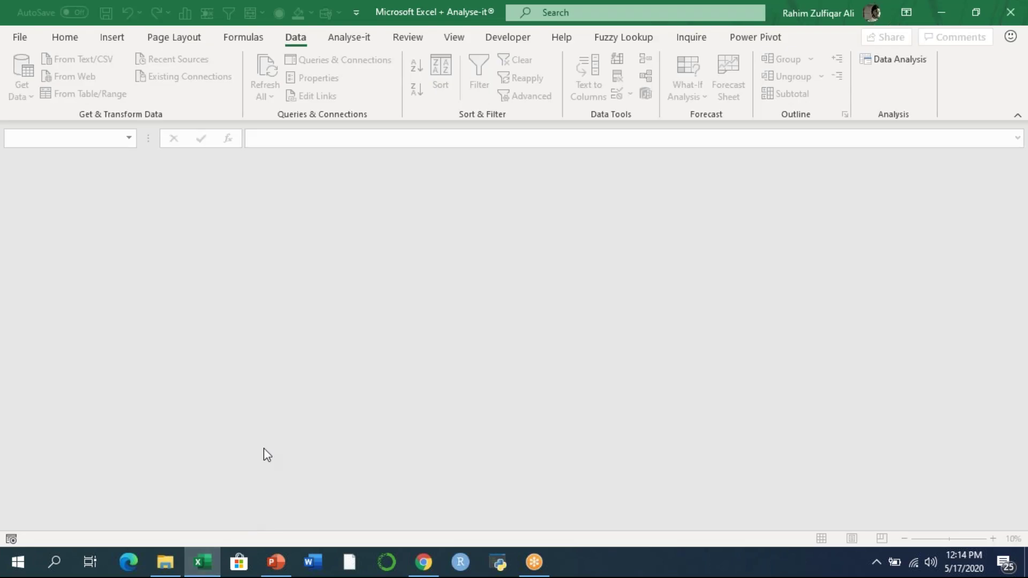
left_click(166, 562)
left_click(594, 52)
key("ctrl+c")
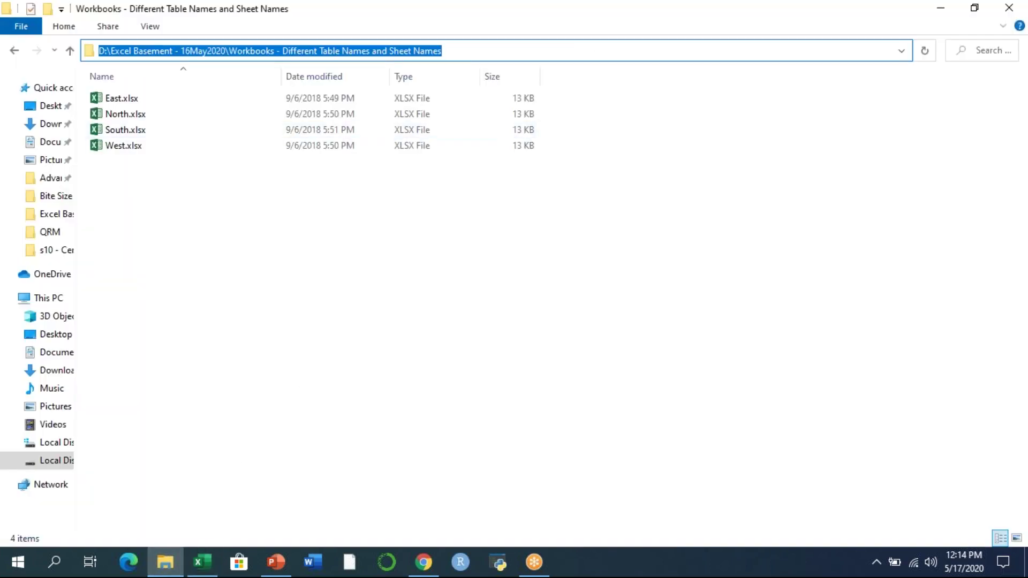
left_click(564, 307)
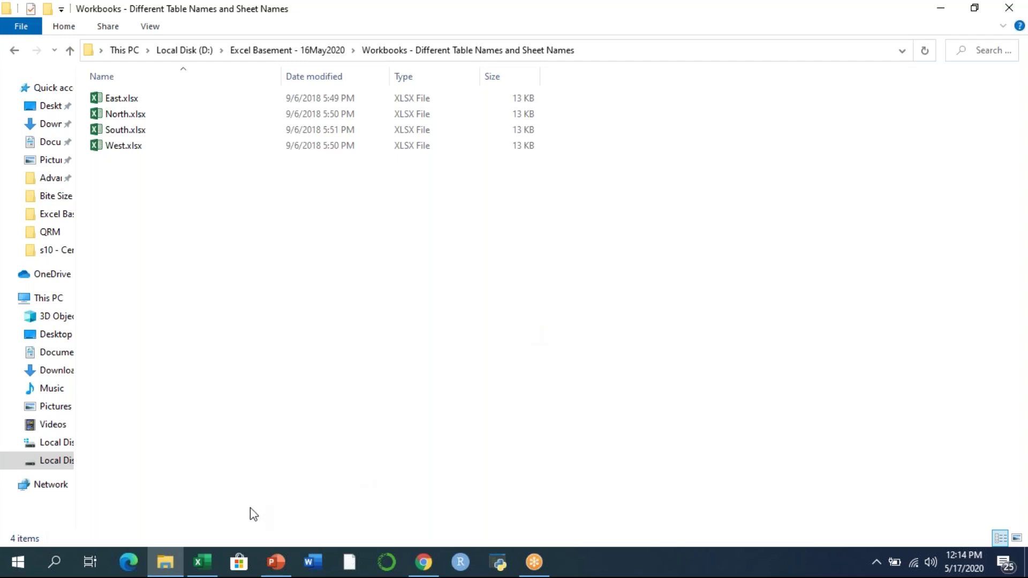
Switch to Excel and create a new blank workbook.
left_click(205, 566)
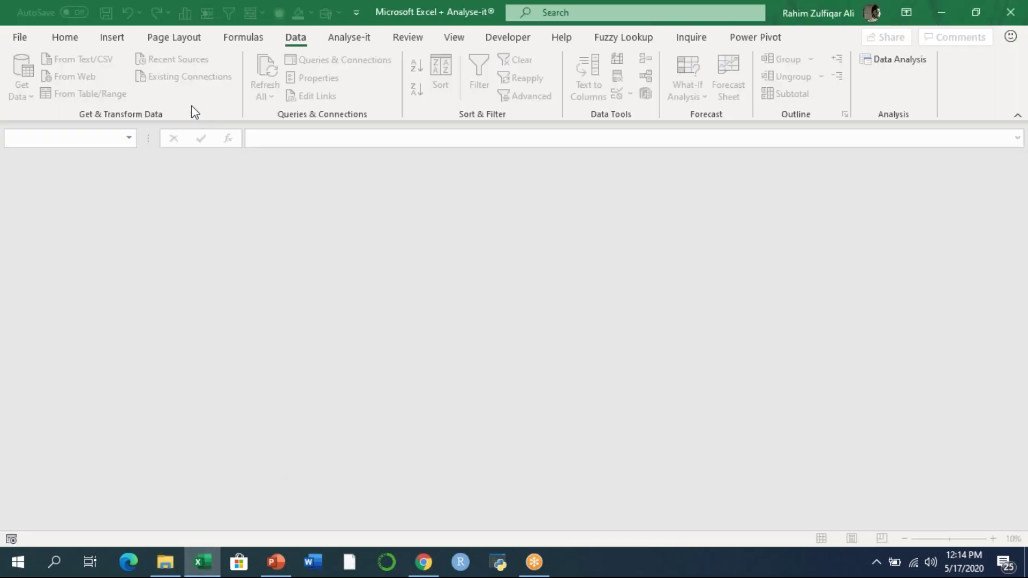
key("ctrl+n")
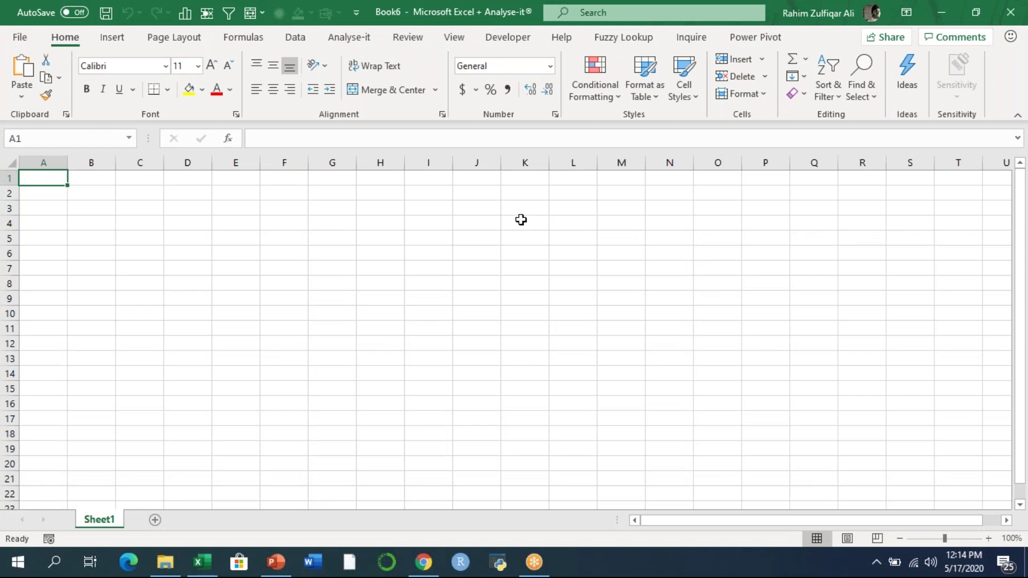
left_click(486, 222)
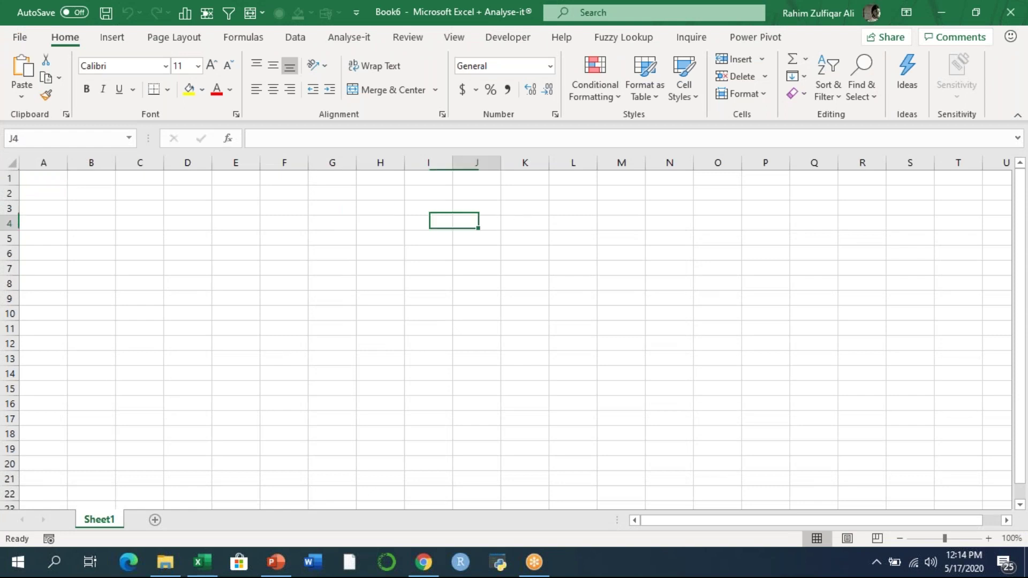
Get data from the folder D:\Excel Basement - 16May2020\Workbooks - Different Table Names and Sheet Names and choose Combine & Load.
left_click(287, 43)
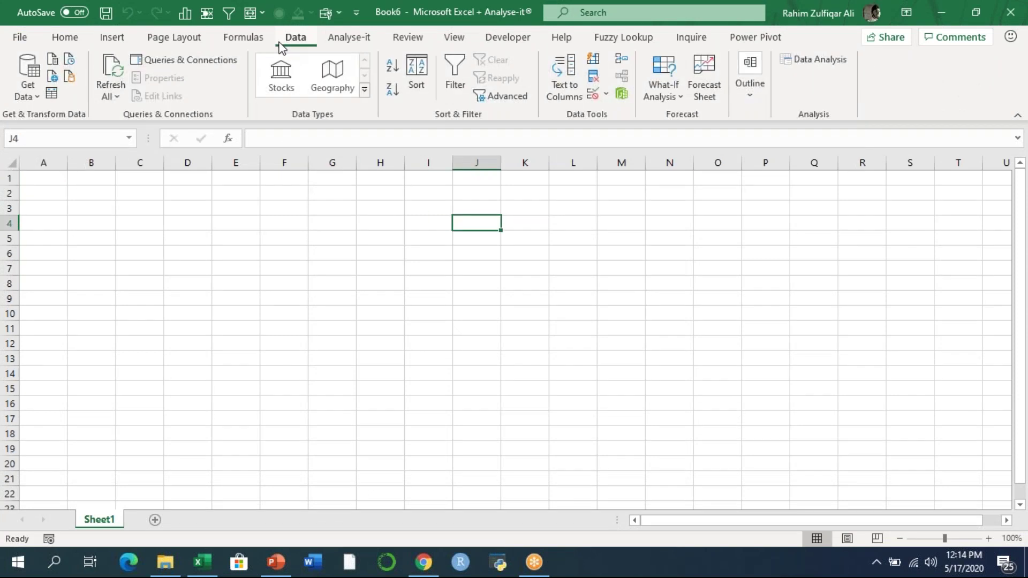
left_click(29, 92)
mouse_move(110, 131)
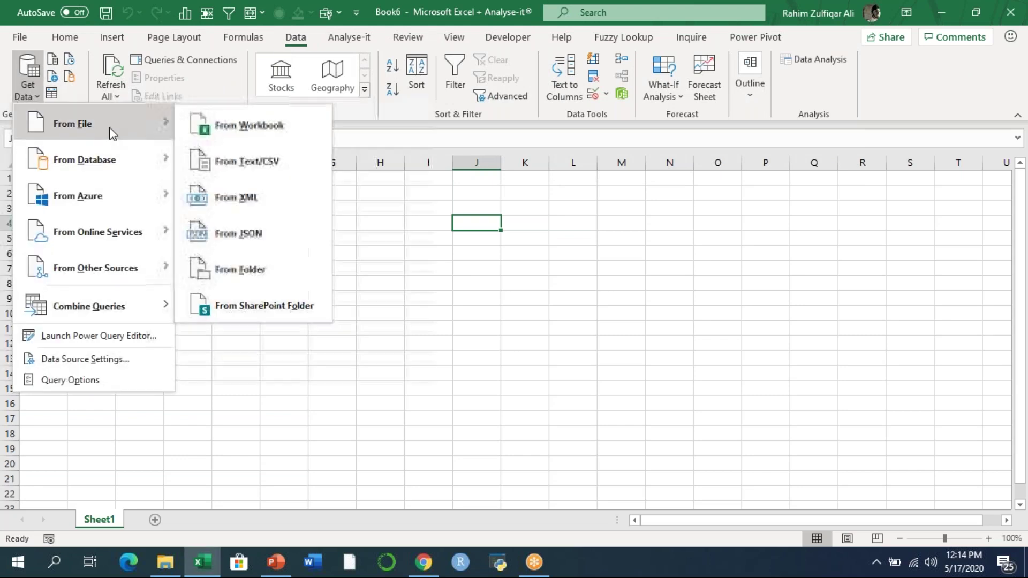
left_click(272, 241)
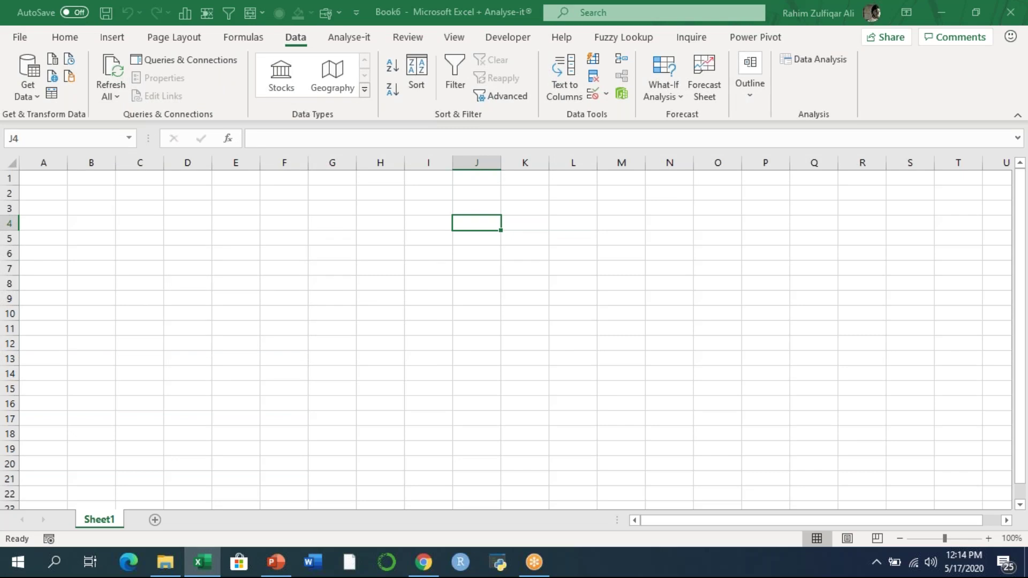
key("ctrl+v")
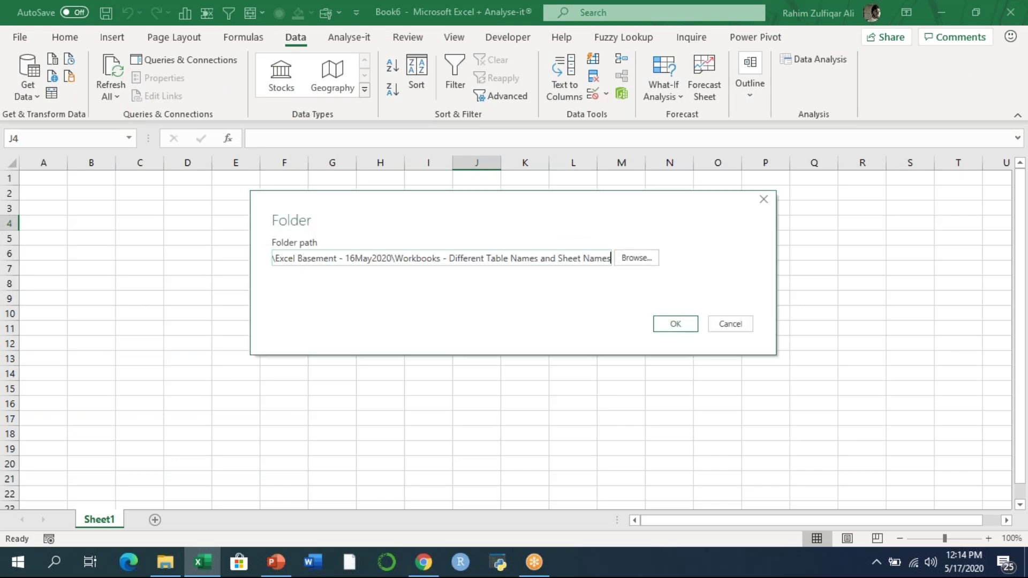
left_click(673, 328)
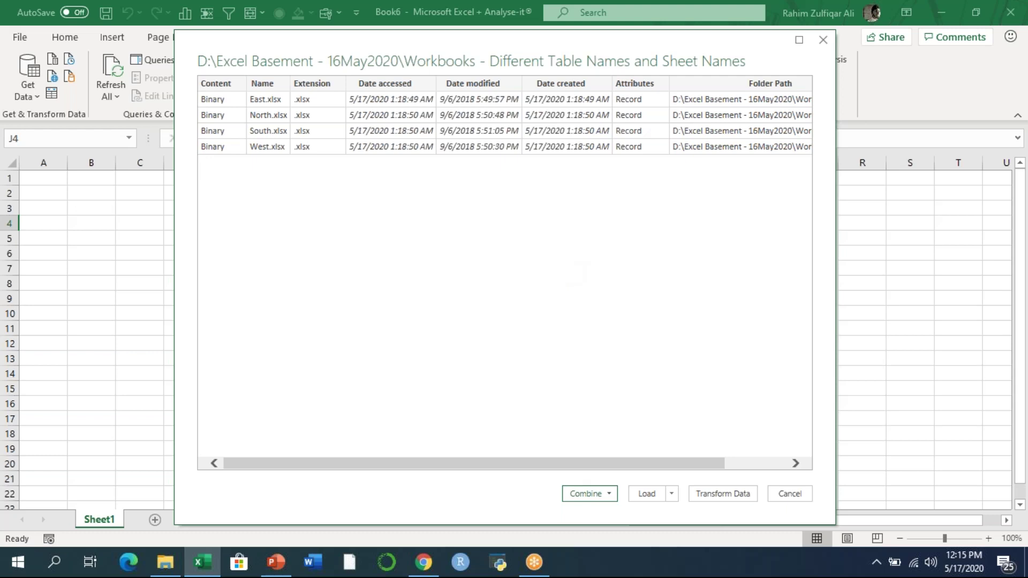
left_click(584, 494)
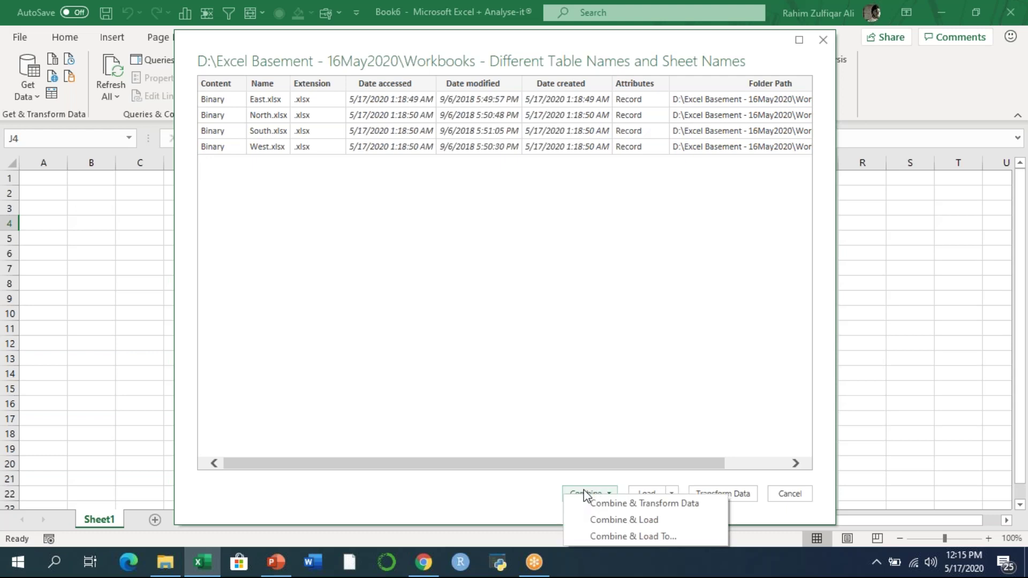
left_click(609, 520)
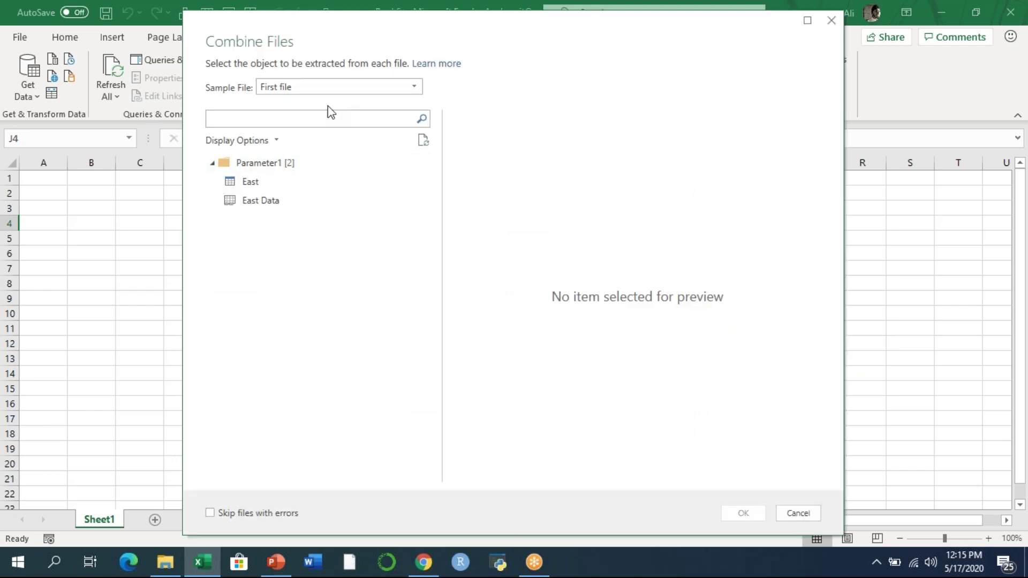
Preview the table and the sheet of North.xlsx and of South.xlsx as the sample file.
left_click(317, 86)
left_click(275, 135)
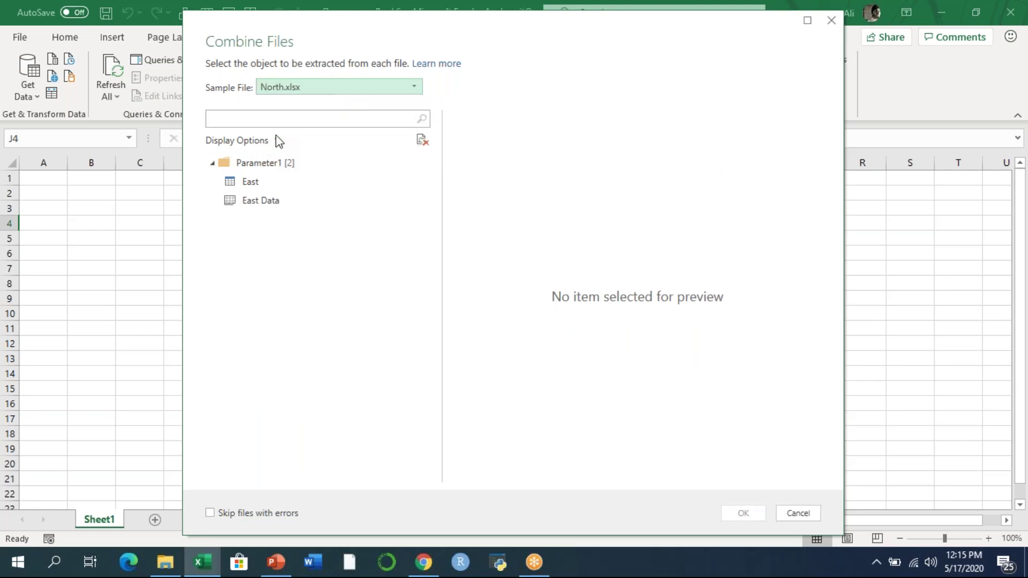
left_click(266, 186)
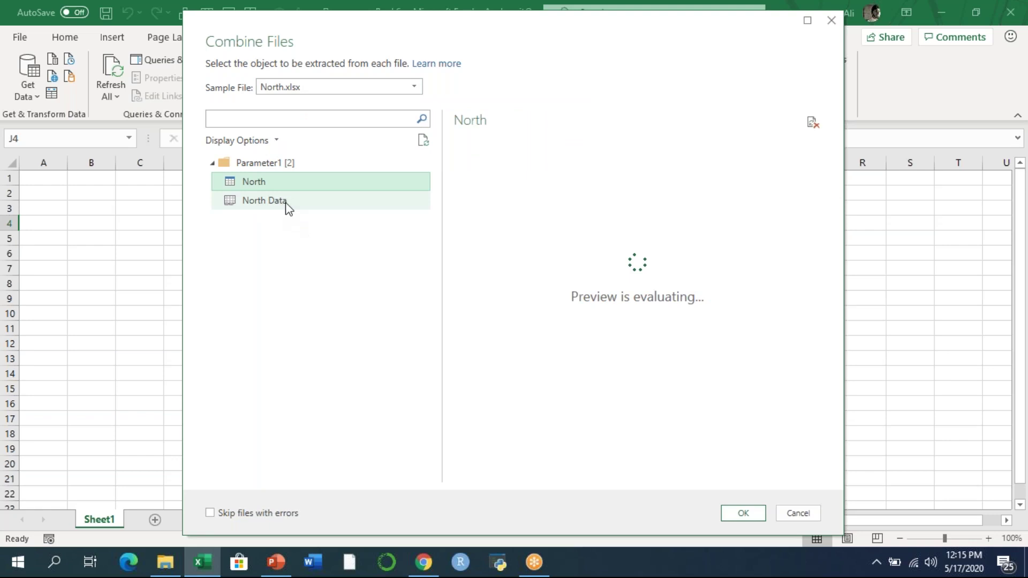
left_click(354, 205)
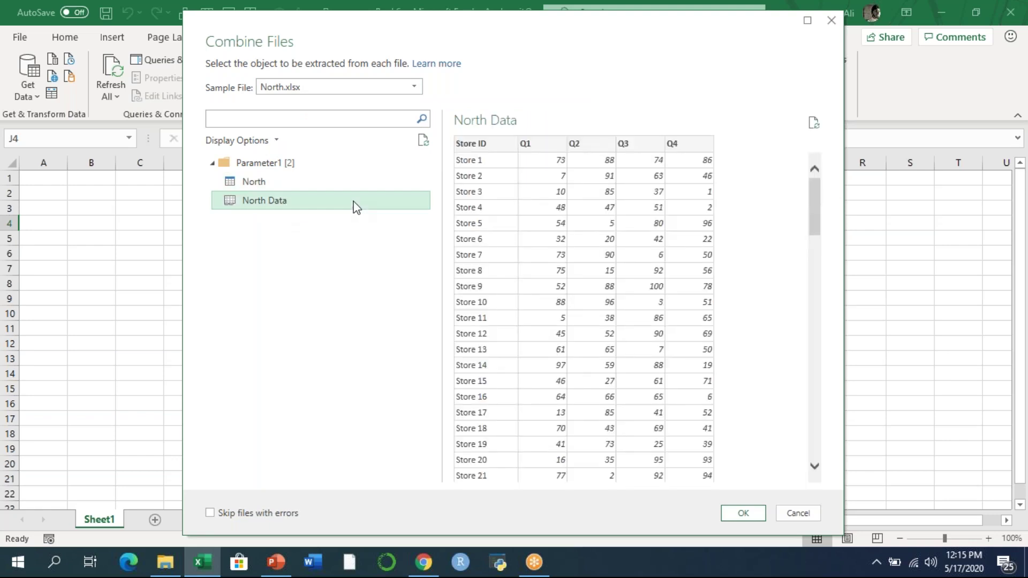
left_click(336, 91)
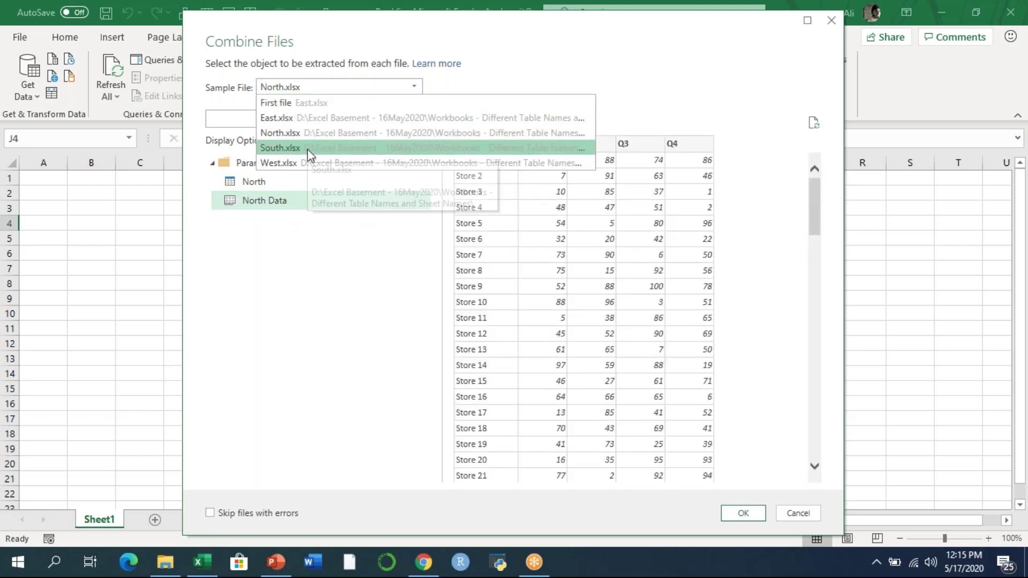
left_click(309, 150)
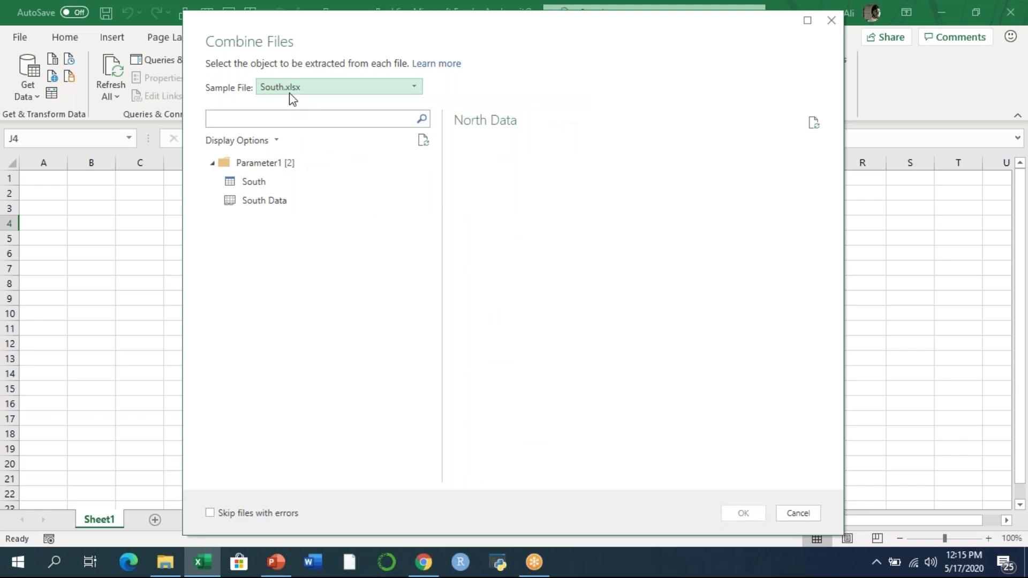
left_click(259, 182)
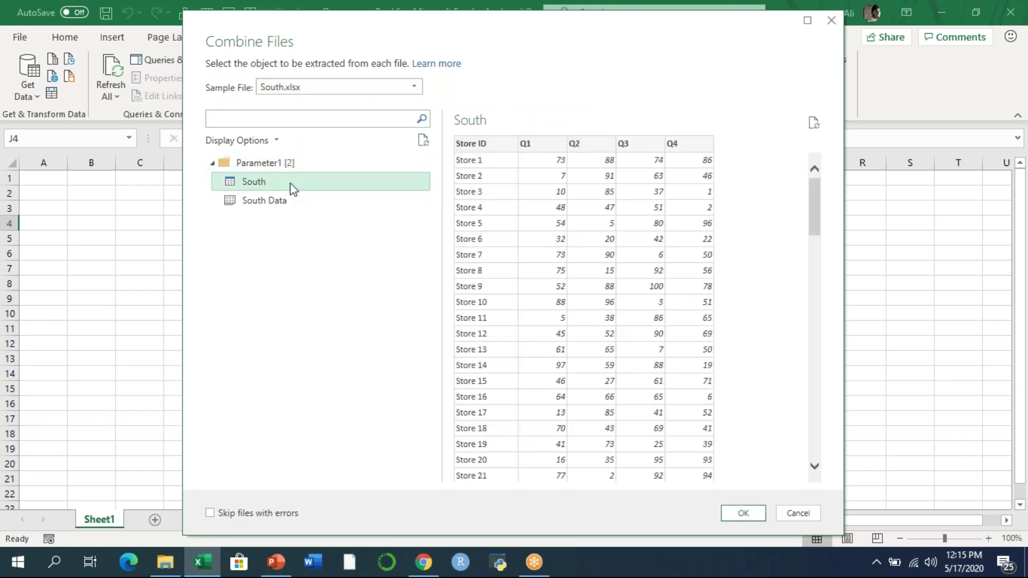
left_click(256, 201)
Set the sample file to First file, choose the East table and try to load the combined files into the workbook.
left_click(276, 88)
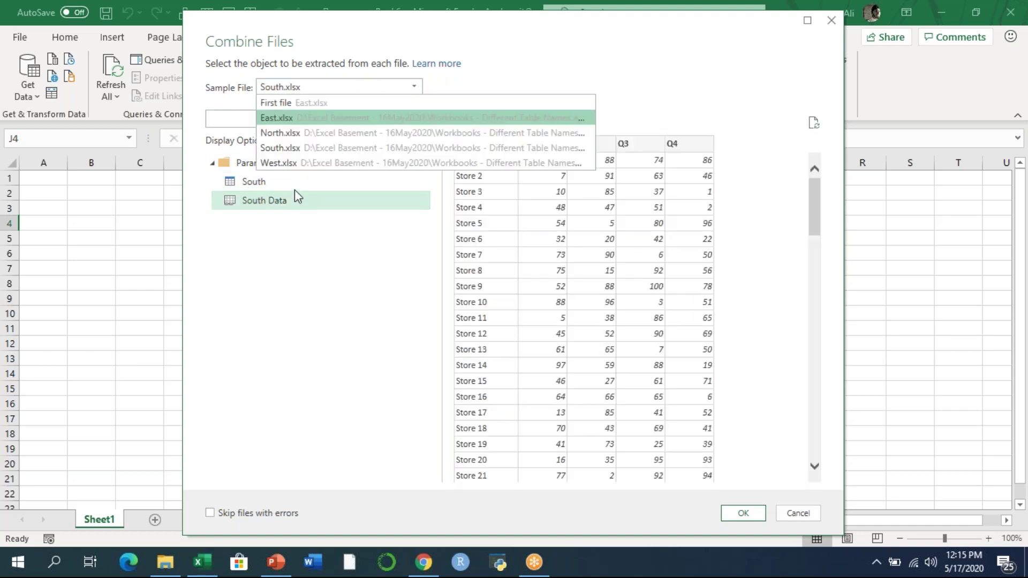
left_click(294, 102)
left_click(265, 184)
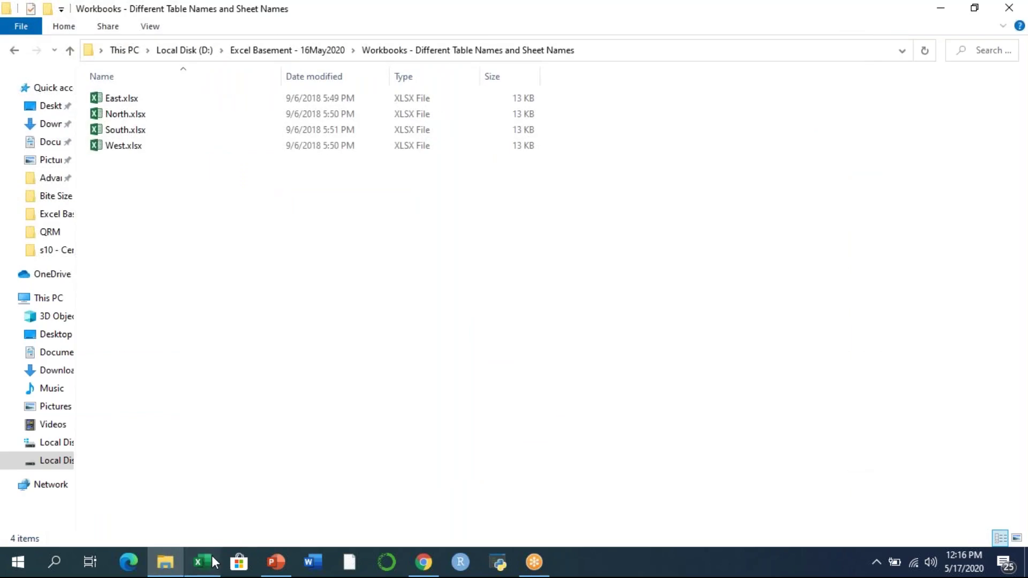
left_click(213, 562)
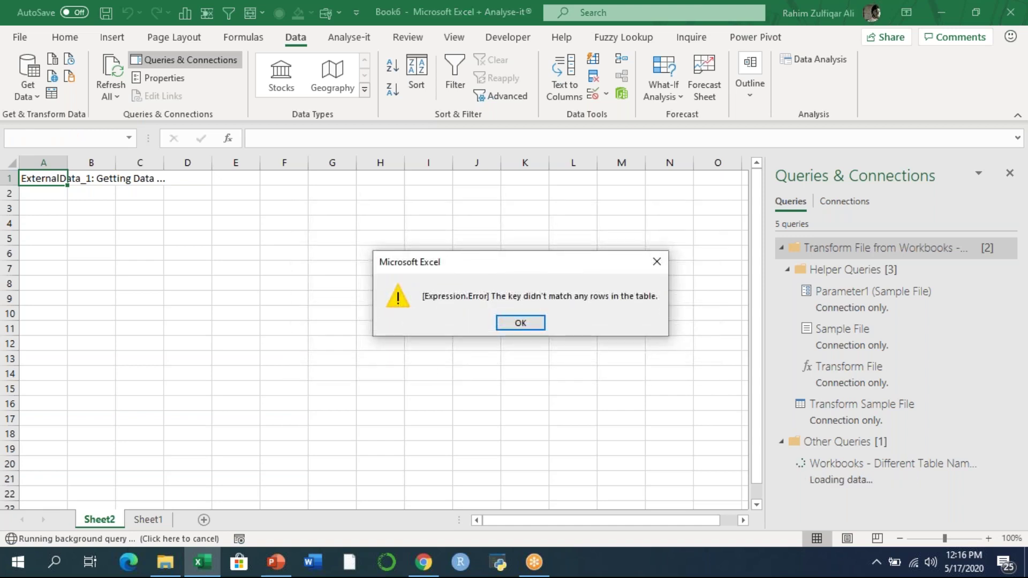
Dismiss the query error message and close the workbook without saving it.
left_click_drag(448, 263, 302, 259)
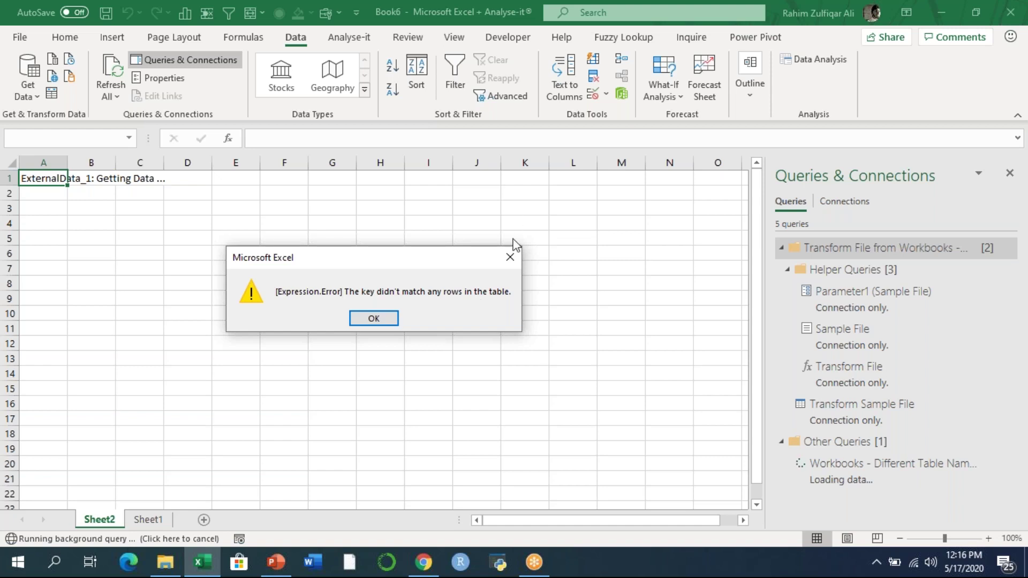
left_click(510, 256)
left_click(523, 254)
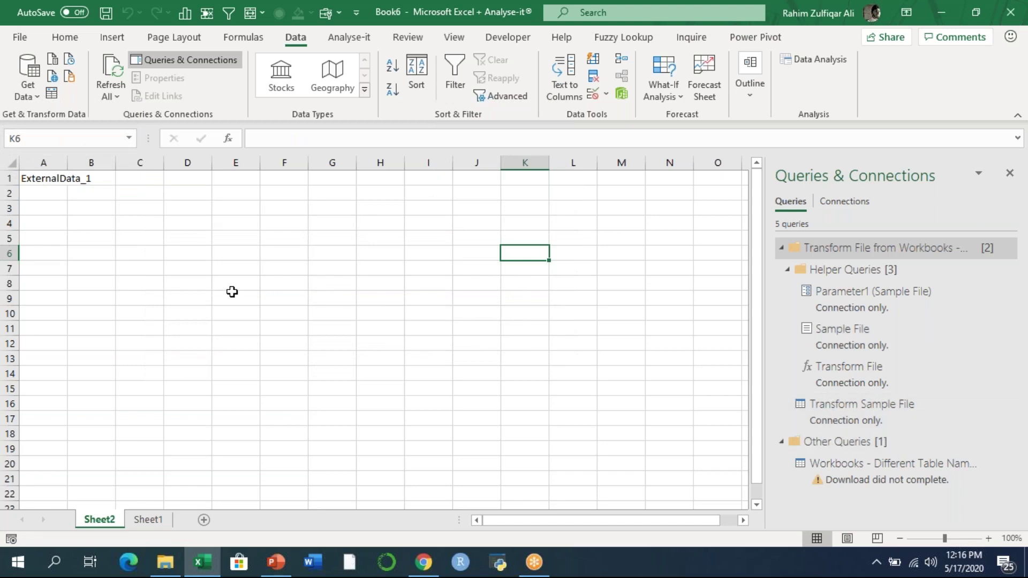
key("ctrl+w")
key("n")
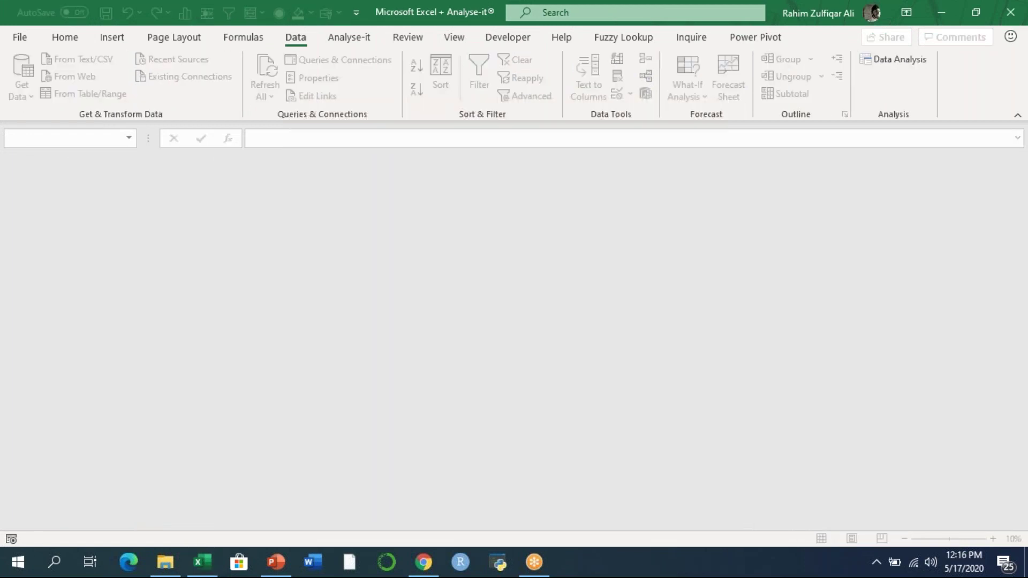
Create a new blank workbook and copy the path of the folder Workbooks - Different Table Names and Sheet Names from File Explorer.
key("ctrl+n")
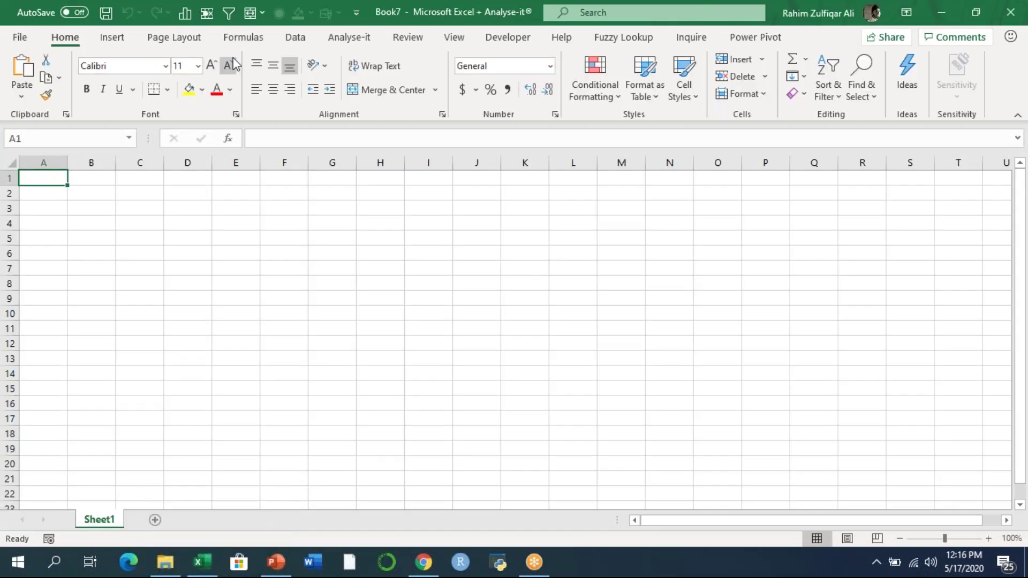
left_click(172, 560)
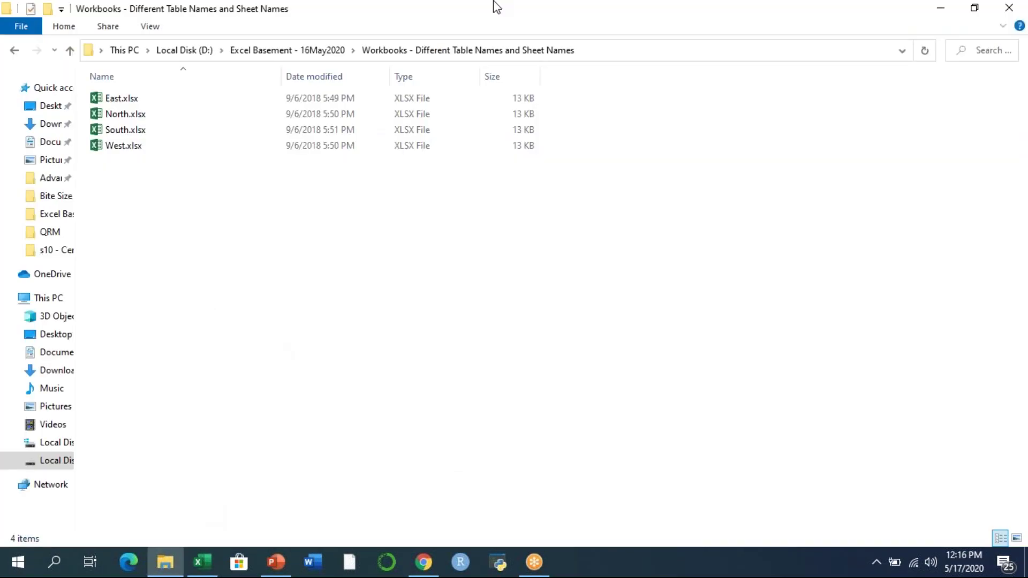
left_click(585, 51)
left_click(472, 247)
key("alt+Tab")
Get data from the folder D:\Excel Basement - 16May2020\Workbooks - Different Table Names and Sheet Names and choose Transform Data.
left_click(288, 41)
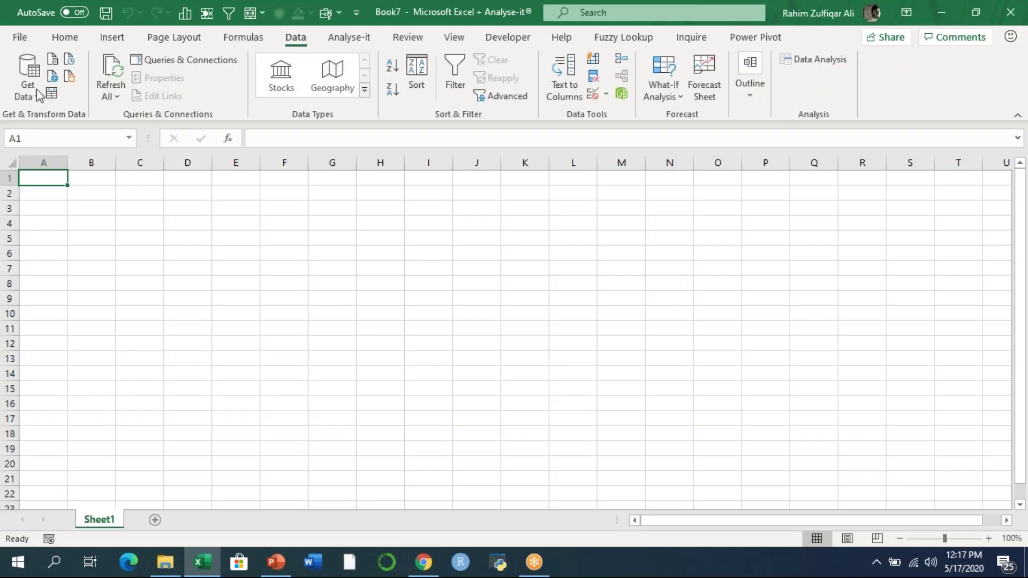
left_click(31, 89)
mouse_move(122, 133)
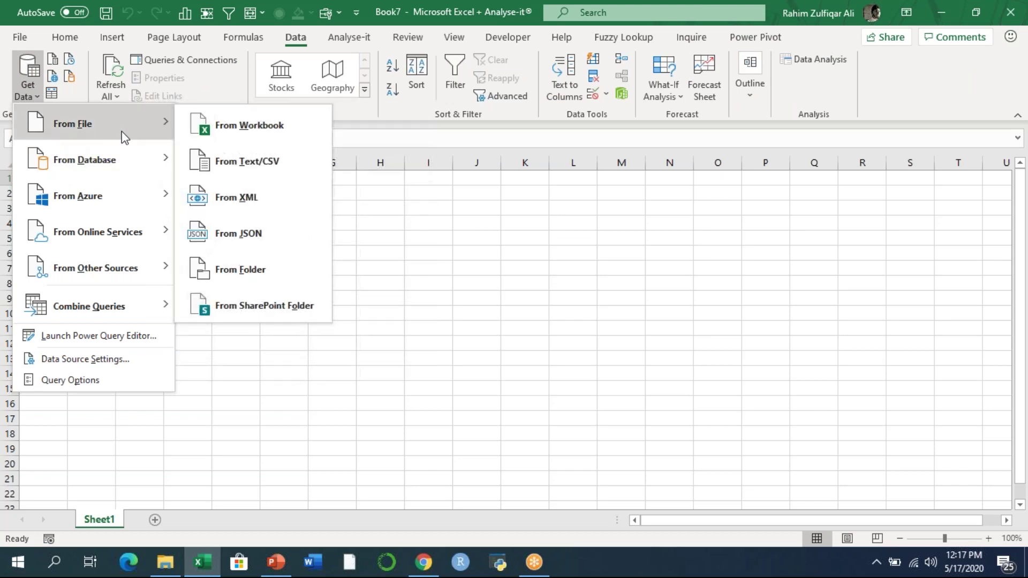
left_click(331, 269)
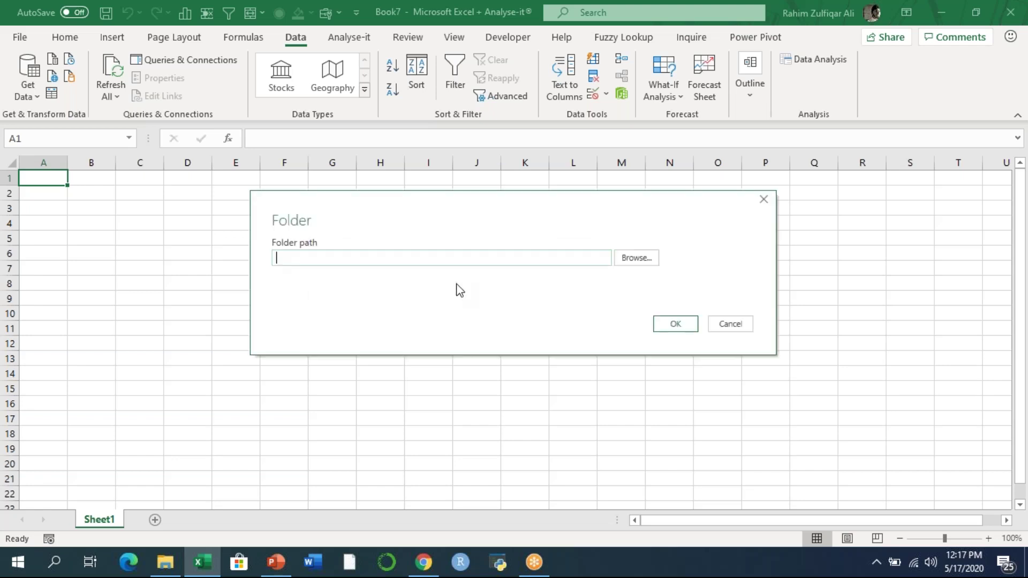
key("ctrl+v")
left_click(664, 324)
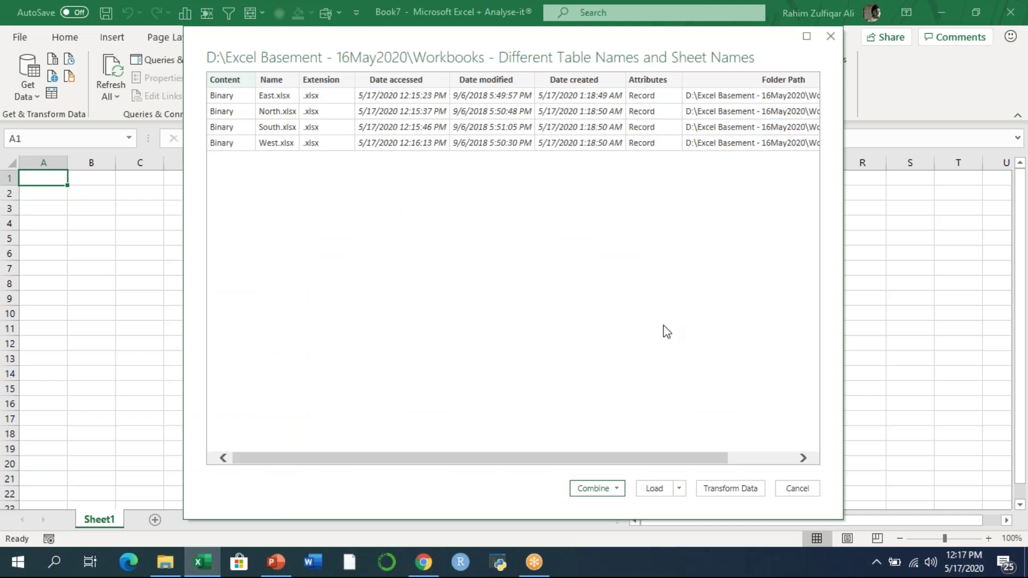
left_click(595, 488)
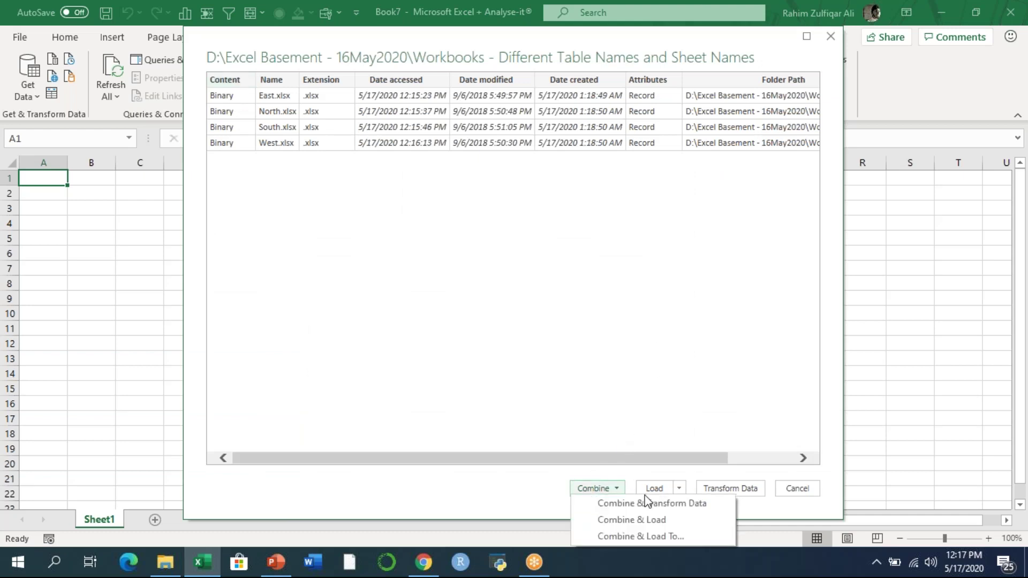
left_click(486, 477)
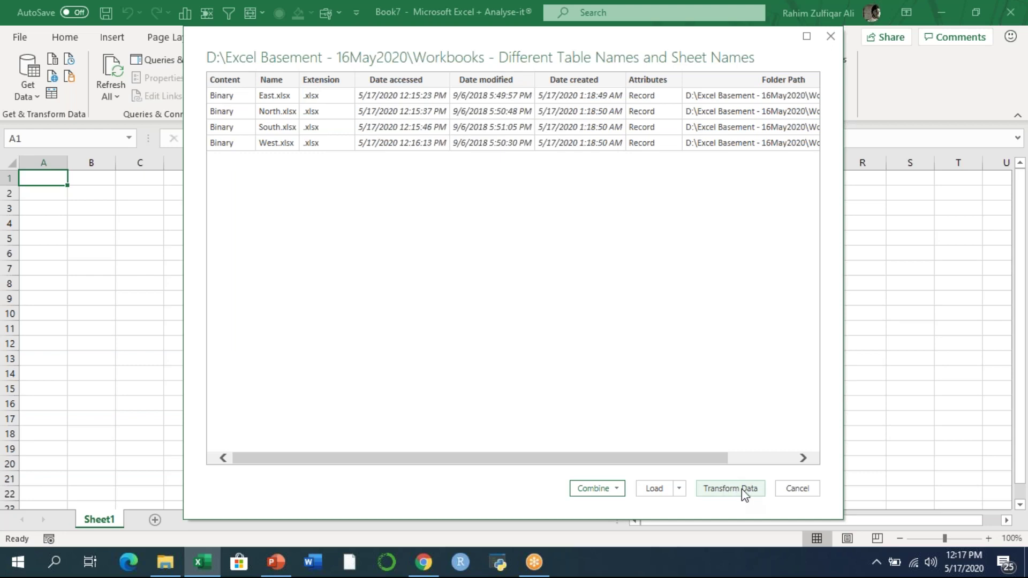
left_click(725, 491)
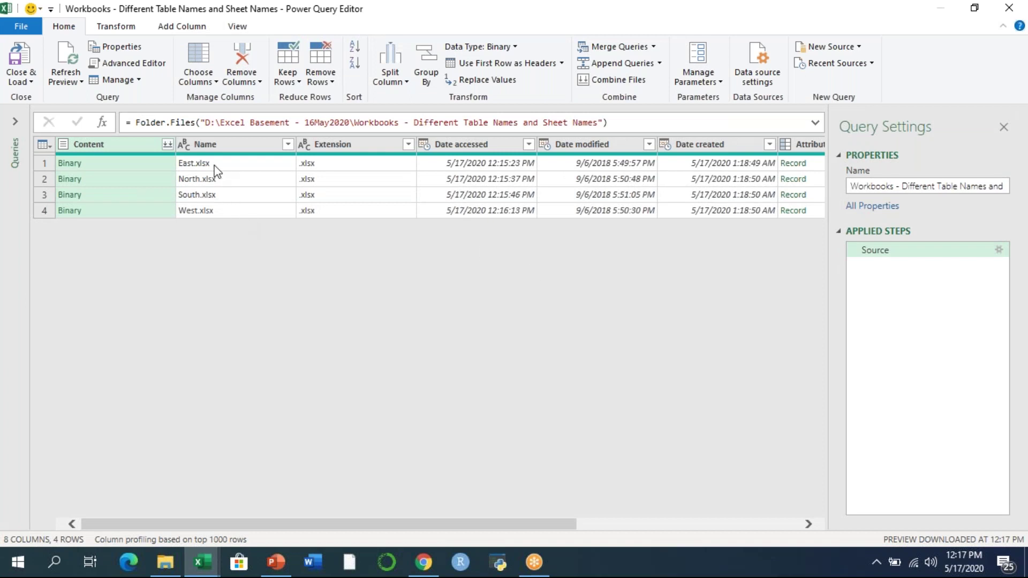
Keep only the Content and Name columns of the folder query by removing all other columns.
left_click(217, 145)
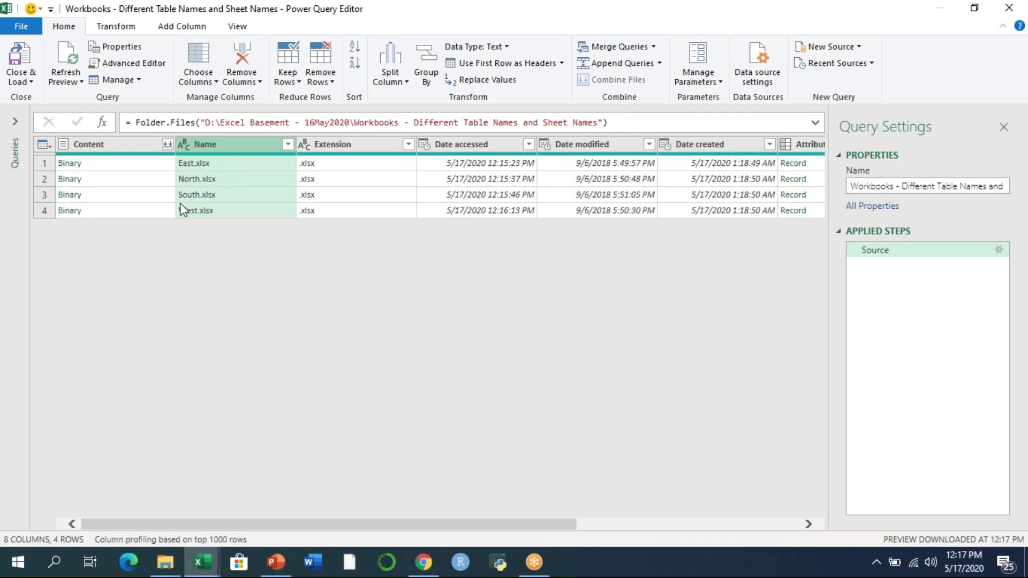
left_click(144, 151)
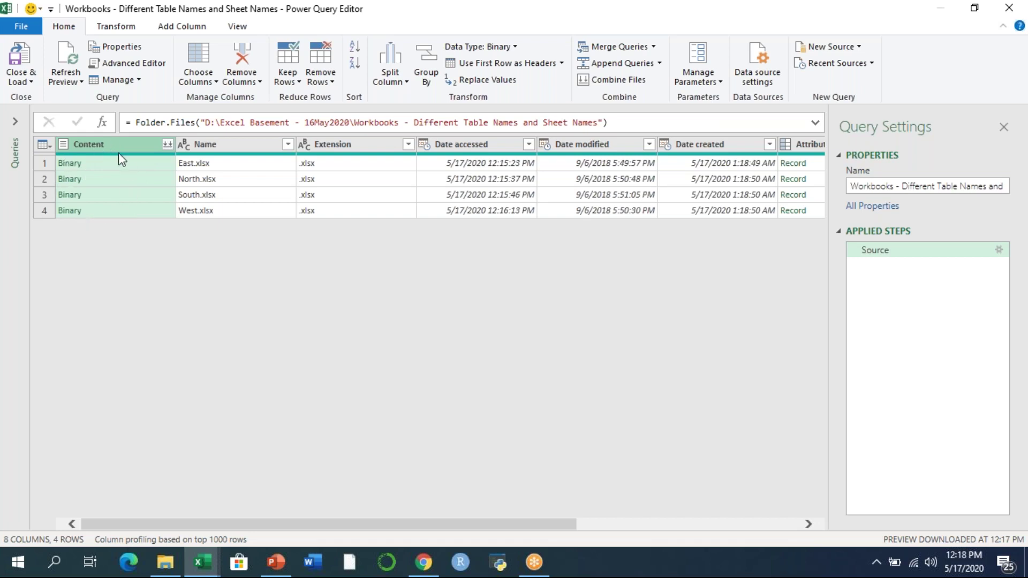
left_click(231, 151)
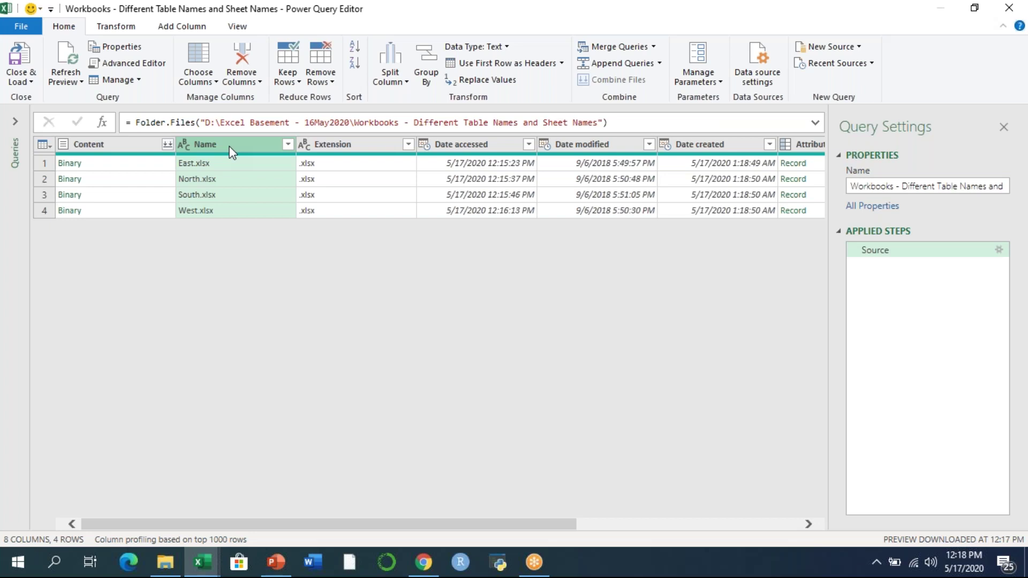
left_click(351, 142)
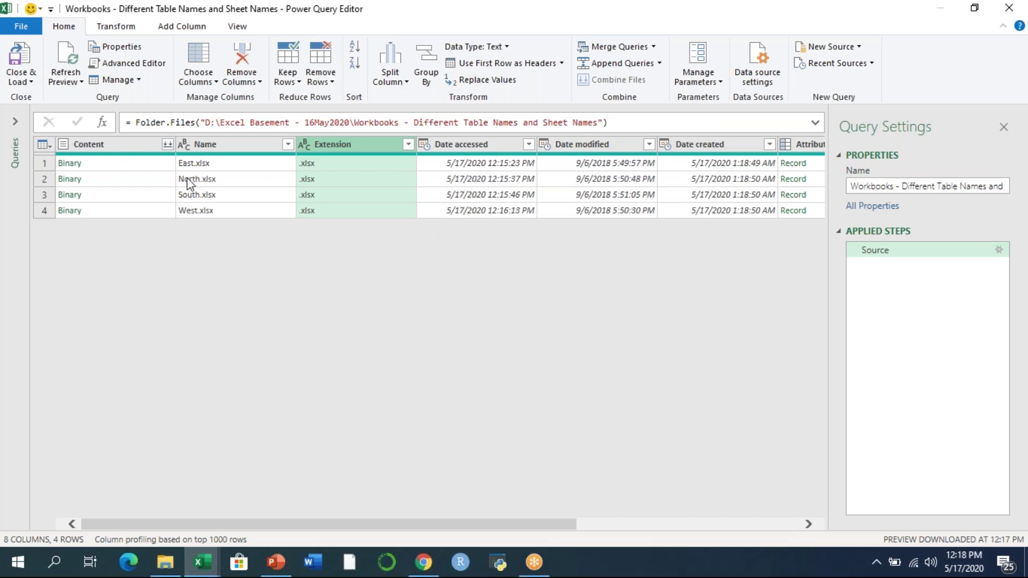
left_click(128, 145)
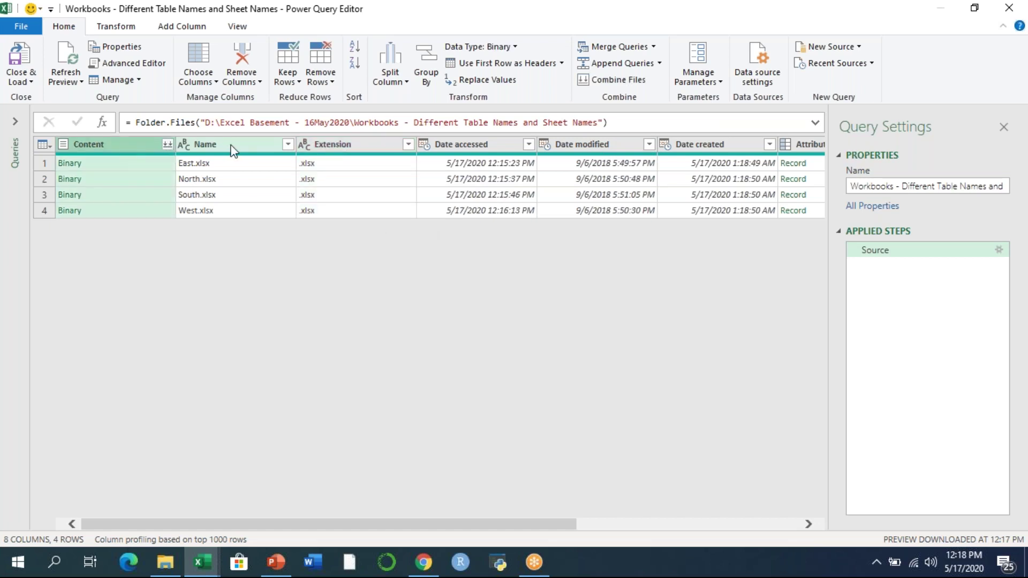
left_click(226, 148, "ctrl")
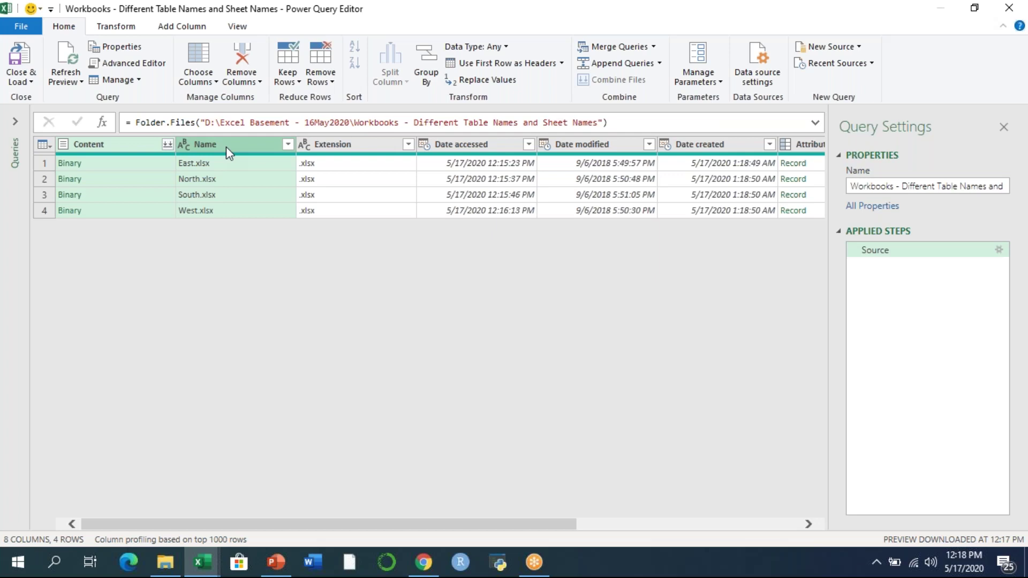
right_click(226, 147)
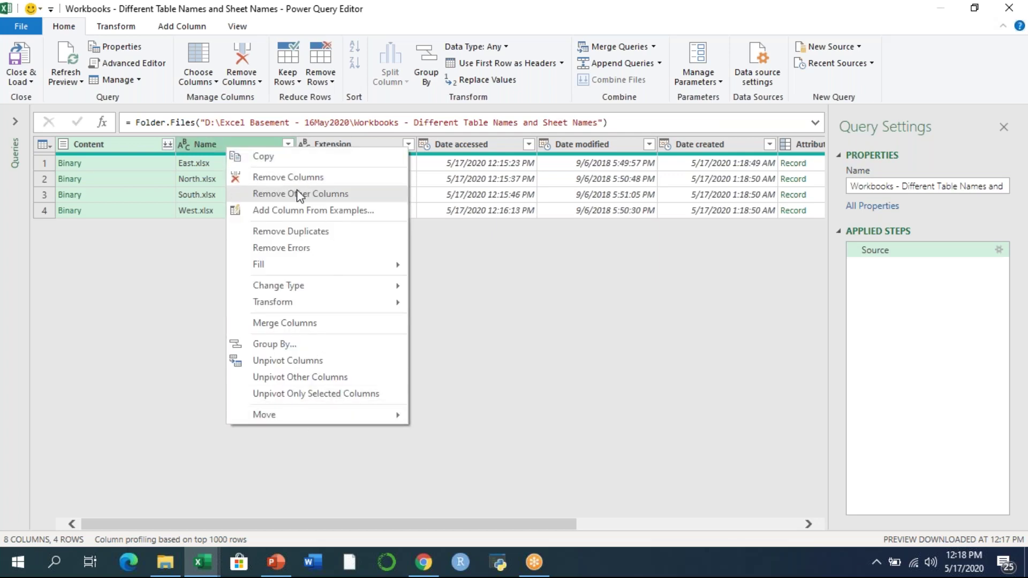
left_click(282, 196)
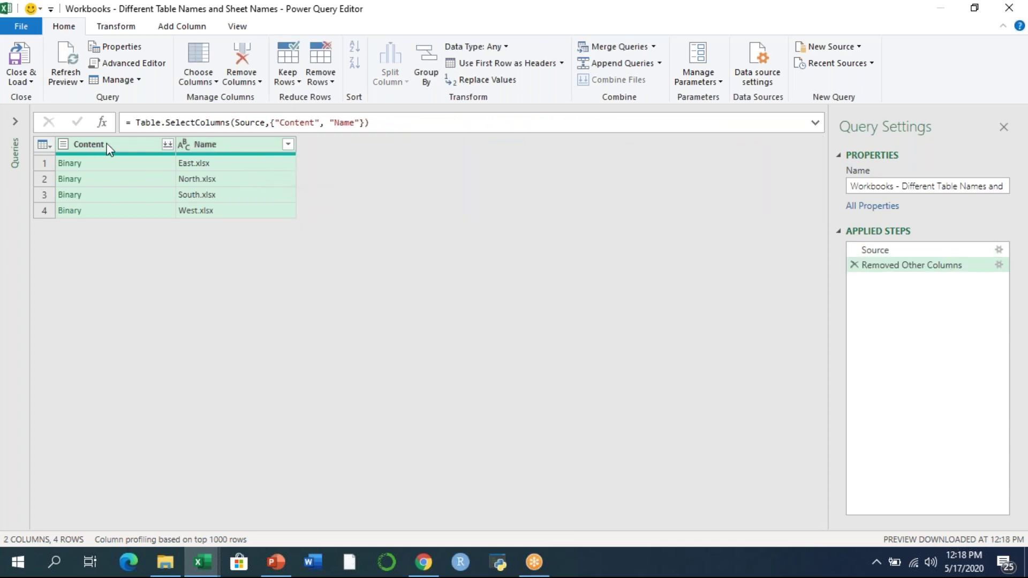
Review the query's M code in the Advanced Editor and close the editor.
left_click(225, 148)
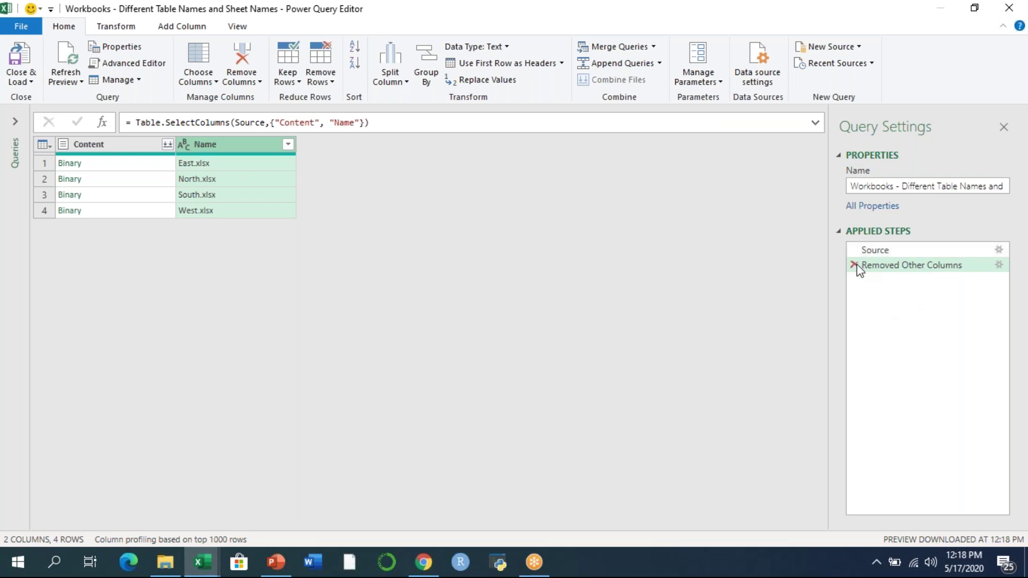
left_click(124, 63)
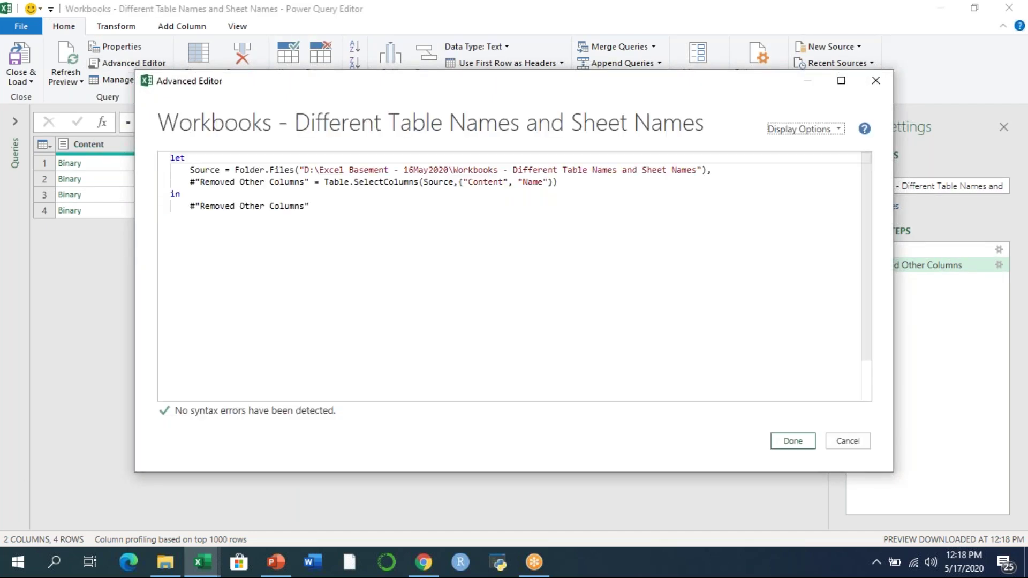
left_click(876, 83)
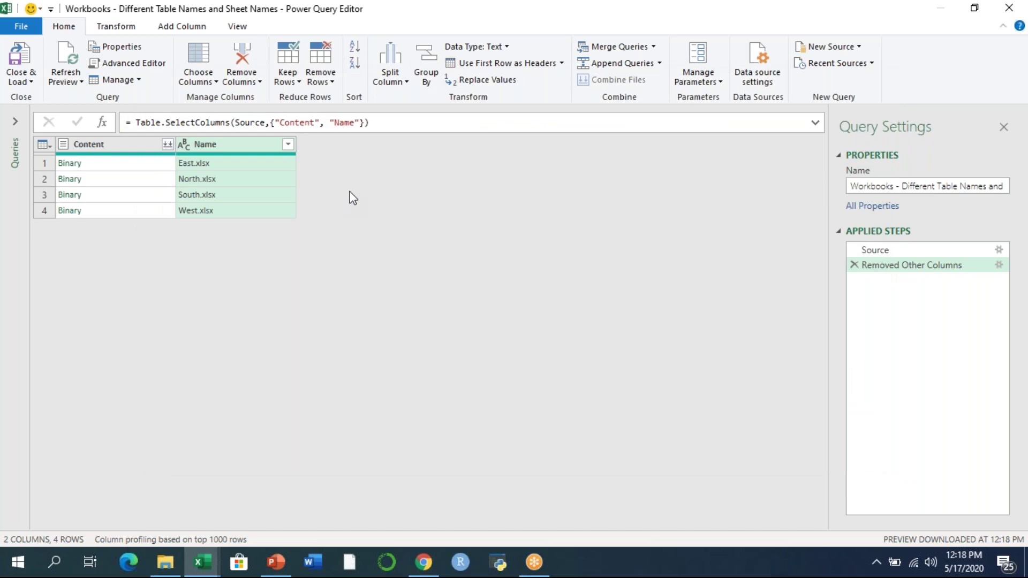
Start a custom column named database and begin its formula with the Excel.Workbook function.
left_click(176, 28)
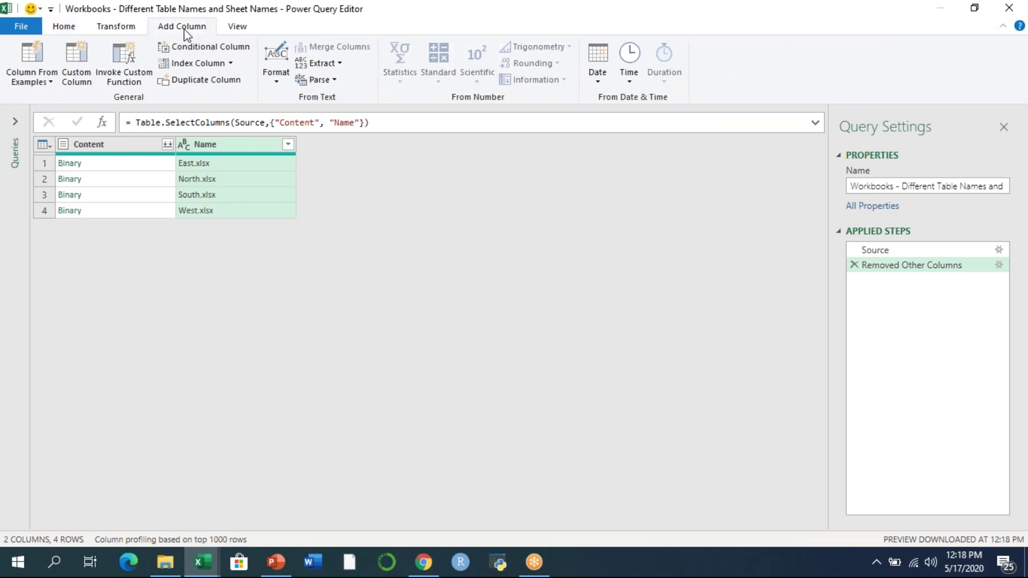
left_click(80, 73)
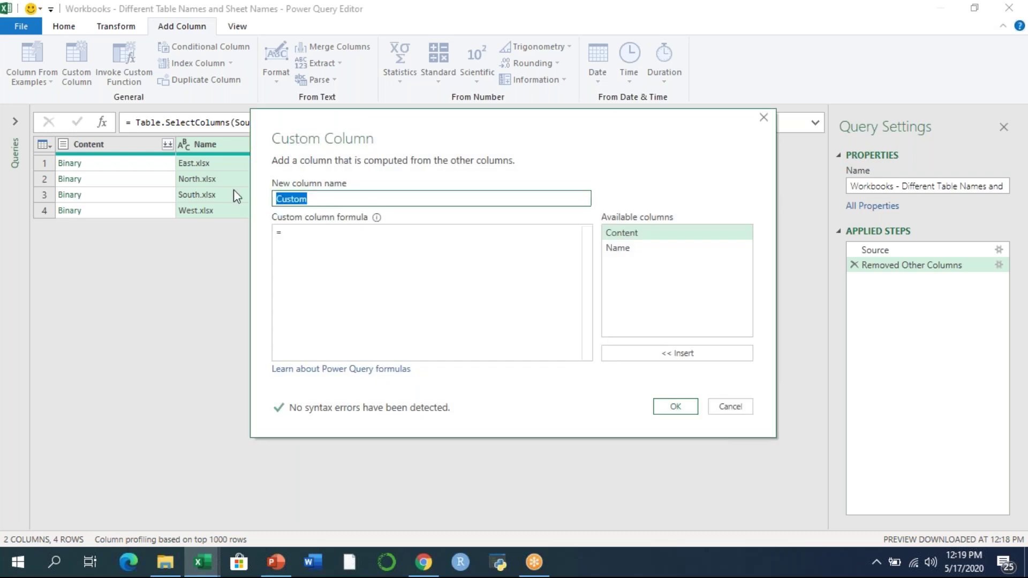
type("database")
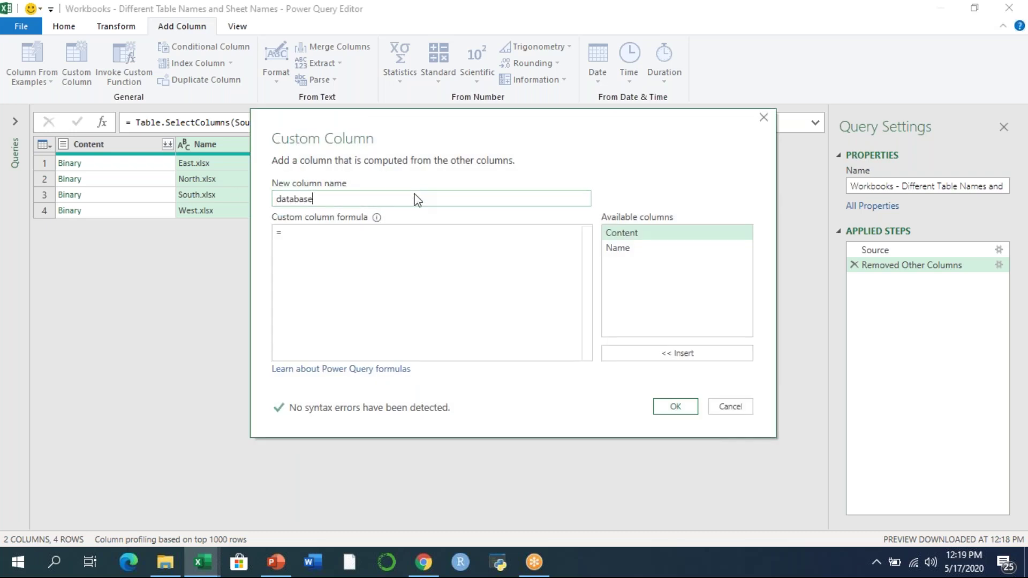
left_click(316, 233)
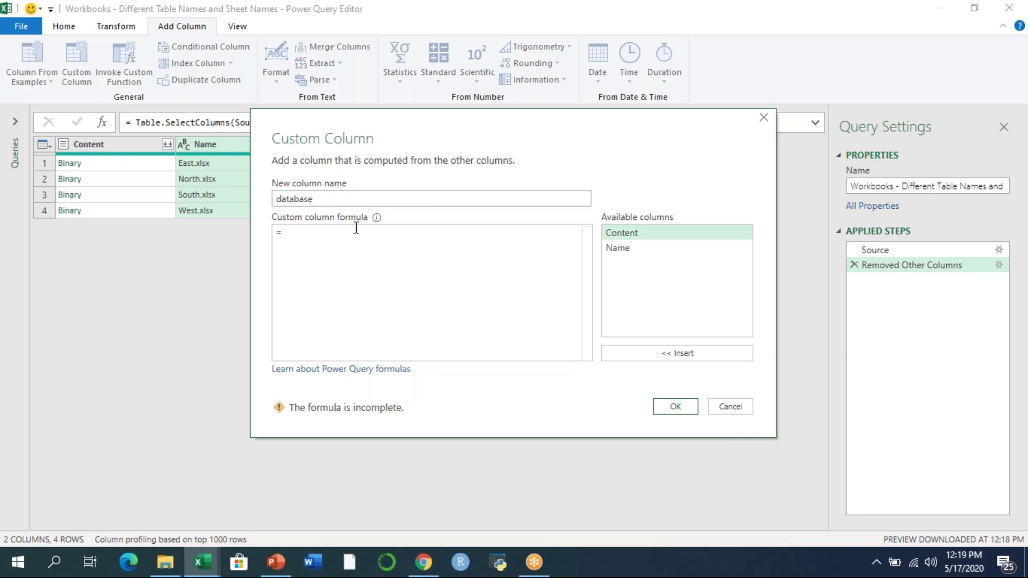
left_click(313, 232)
type("Excel.")
key("Down")
key("Tab")
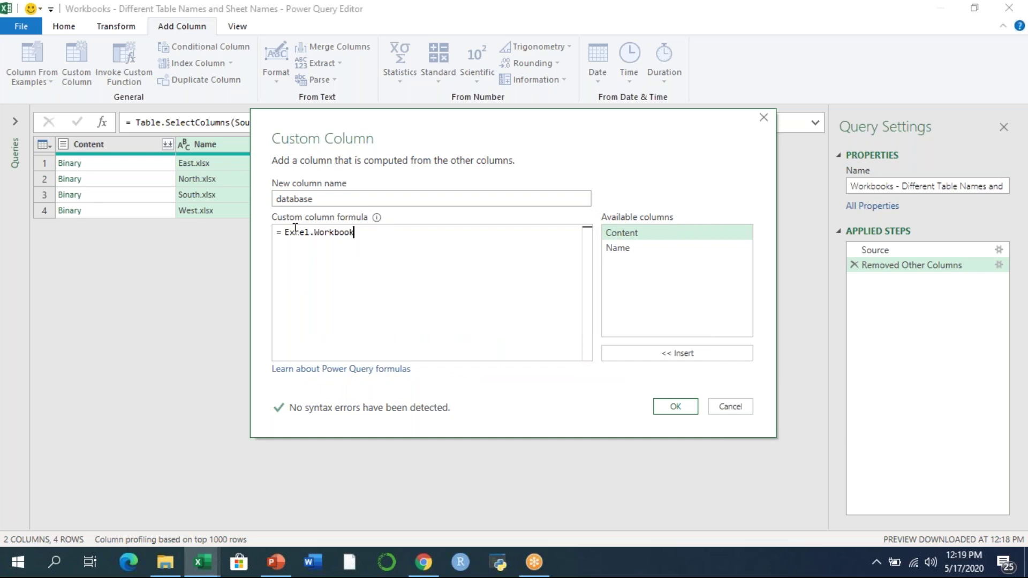
Complete the custom column formula as Excel.Workbook([Content]) and add the column to the query.
left_click_drag(286, 231, 365, 231)
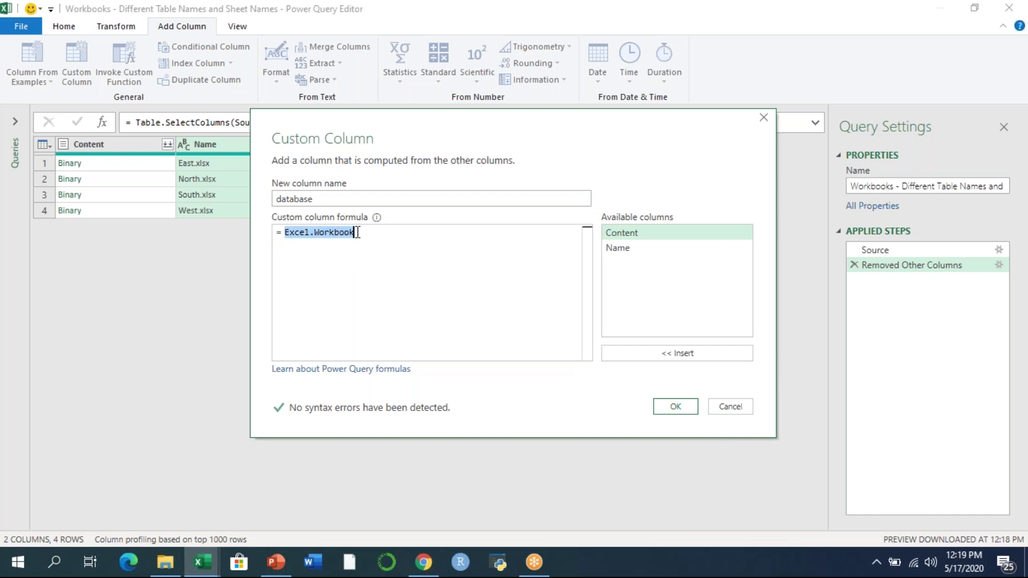
left_click(357, 234)
left_click_drag(286, 232, 361, 232)
left_click(370, 232)
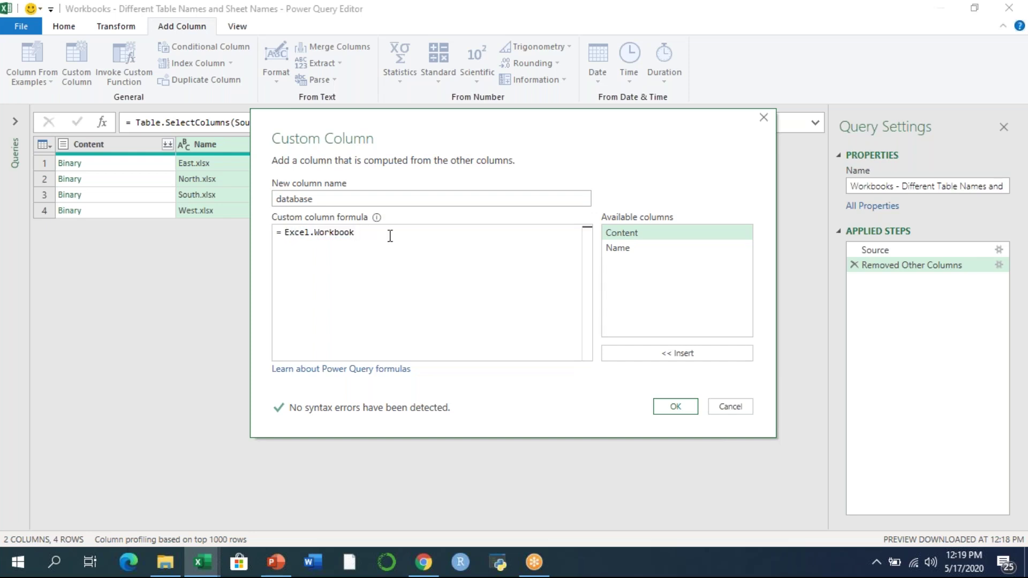
type("(")
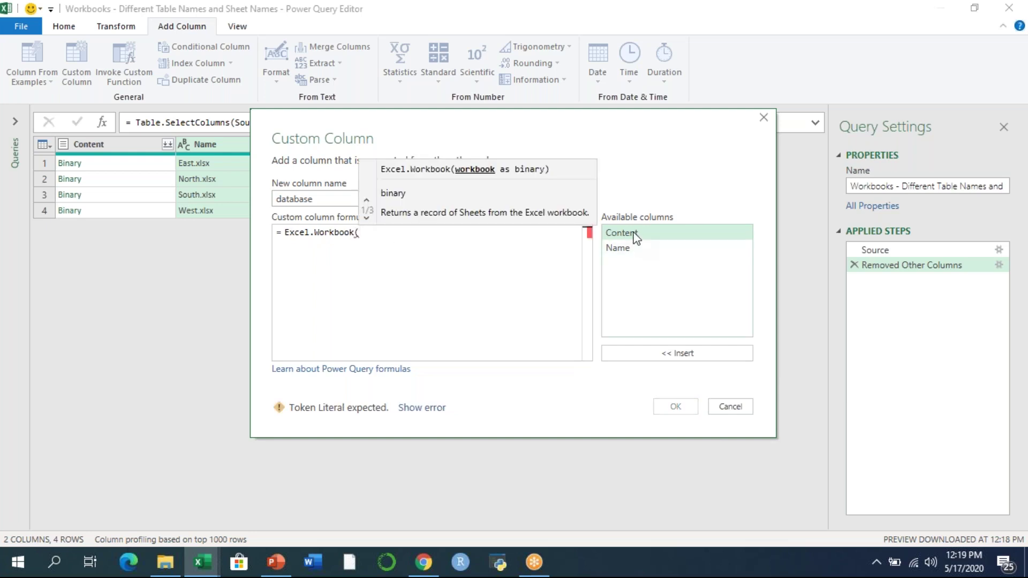
double_click(636, 233)
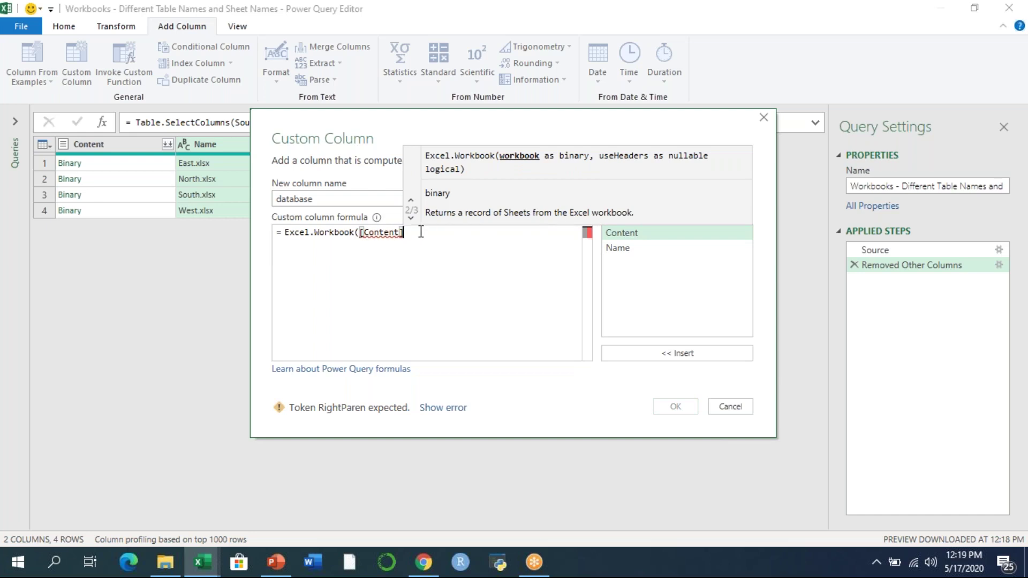
type(")")
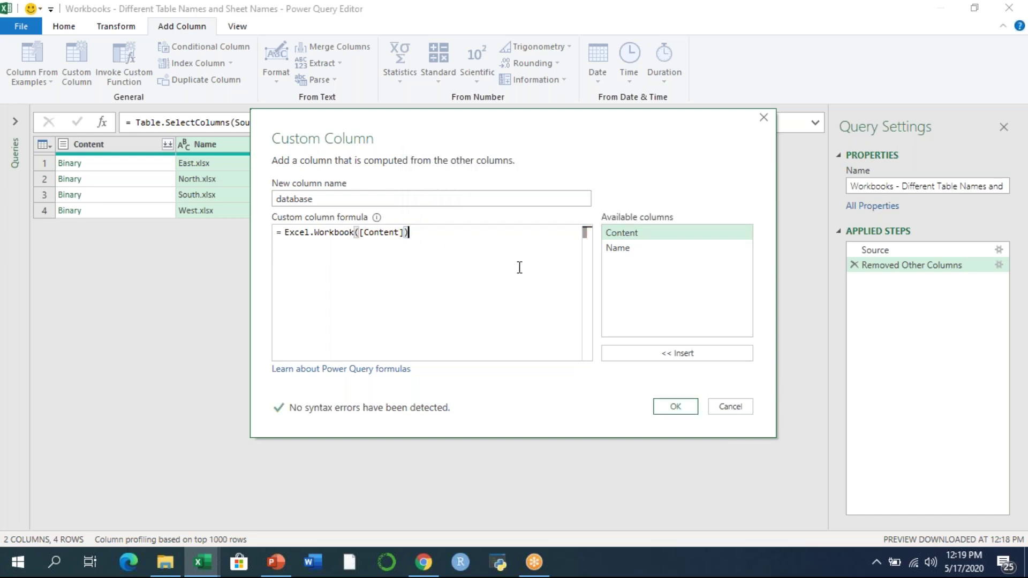
left_click(665, 408)
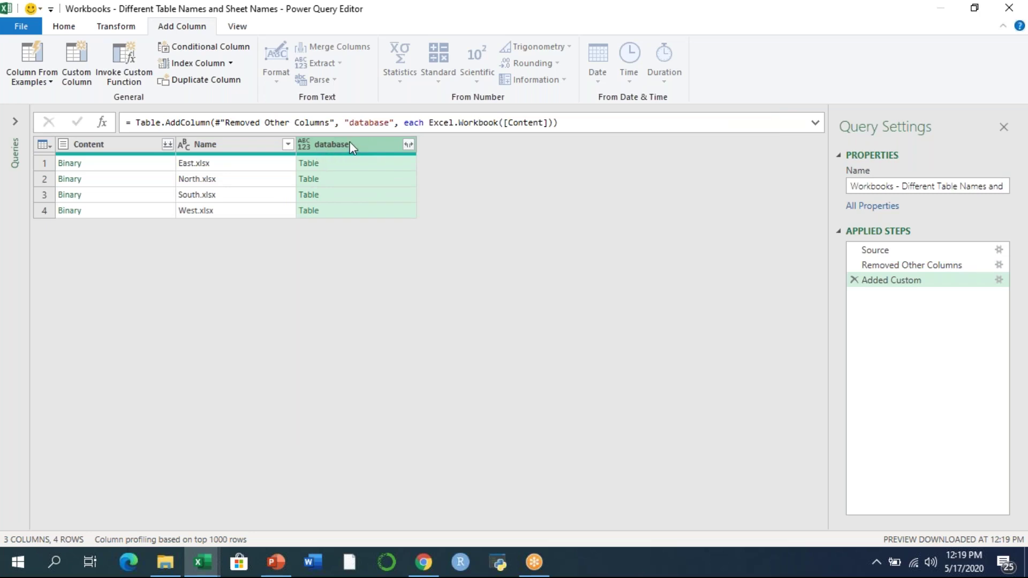
Expand the database column into Name, Data, Item, Kind and Hidden without using the original column name as prefix.
left_click(194, 179)
left_click(200, 166)
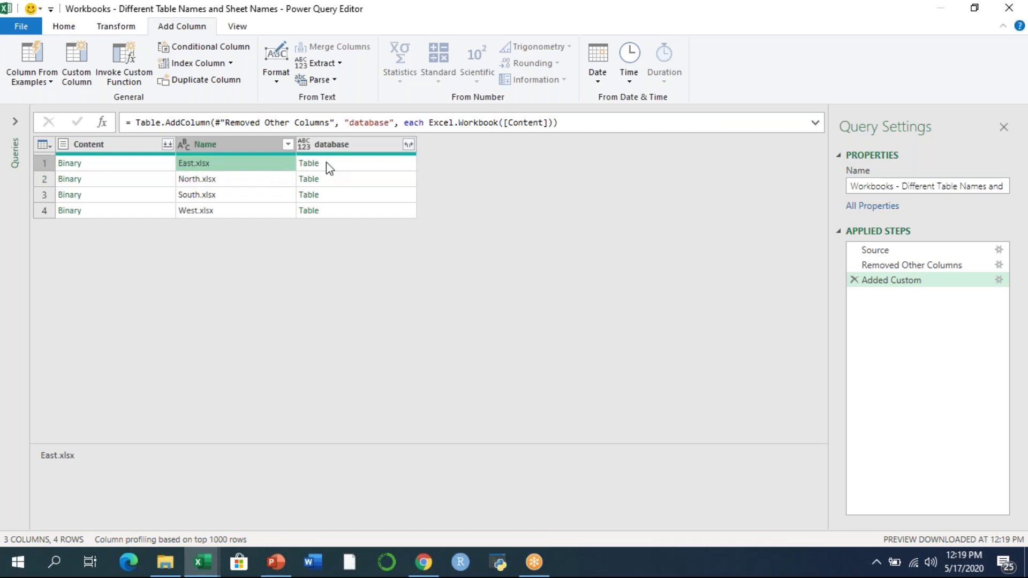
left_click(408, 145)
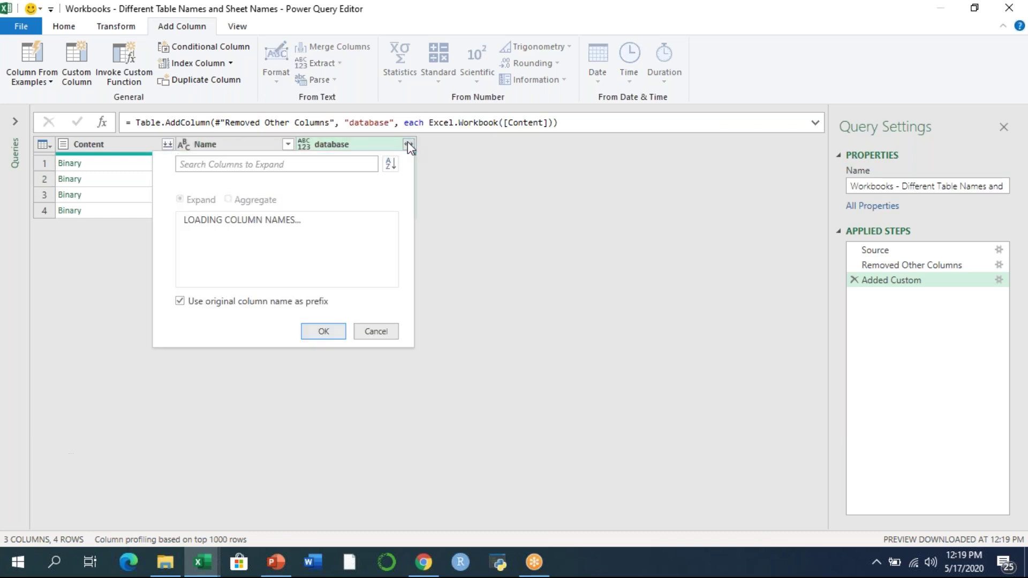
left_click(230, 317)
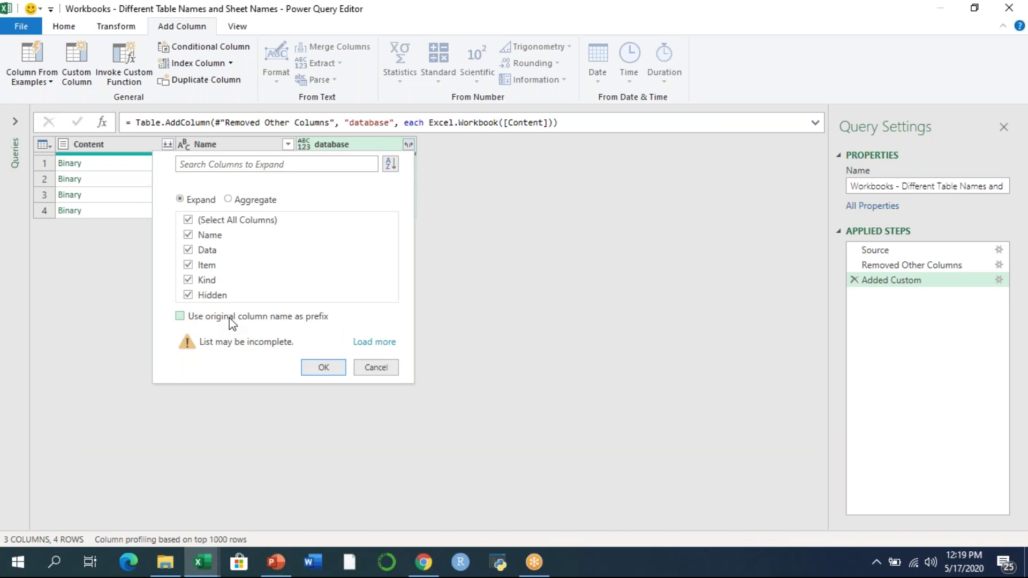
left_click(322, 369)
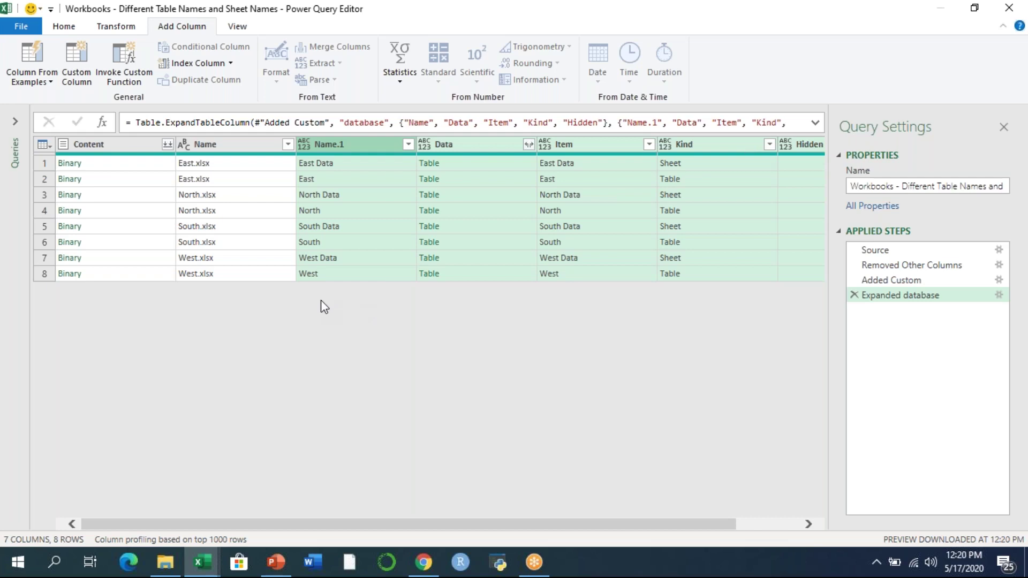
Filter the Kind column to keep only the Table rows, excluding the Sheet rows.
left_click(210, 178)
left_click(214, 213)
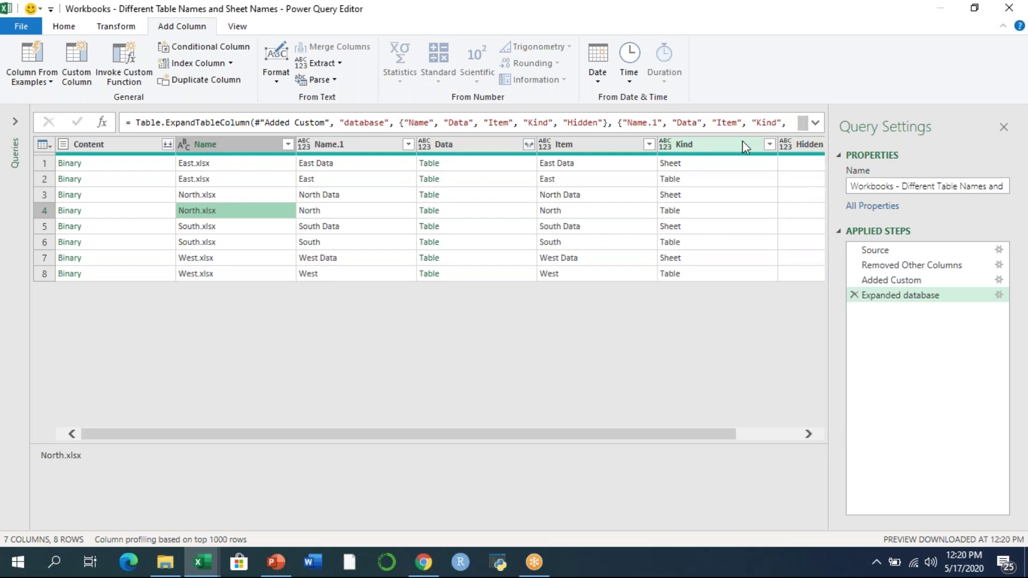
left_click(757, 144)
left_click(769, 144)
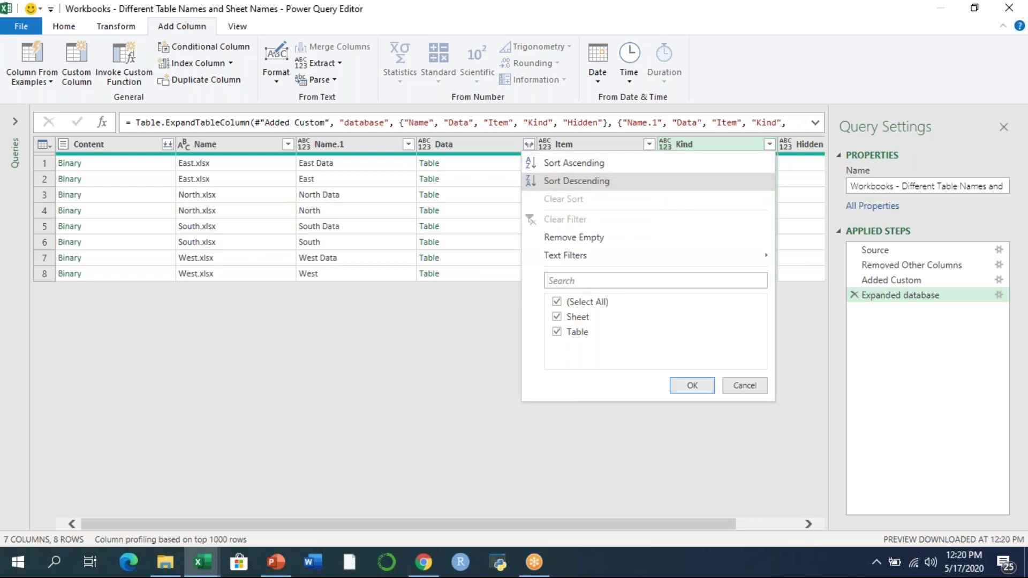
left_click(557, 316)
left_click(691, 385)
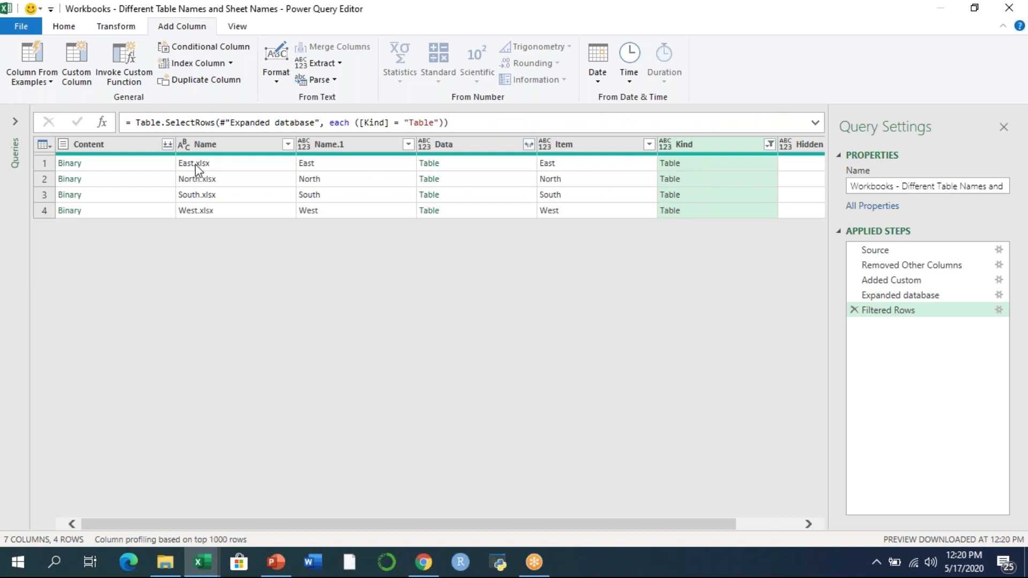
Check the workbook names and Kind values of the filtered rows.
left_click(198, 166)
left_click(201, 178)
left_click(203, 194)
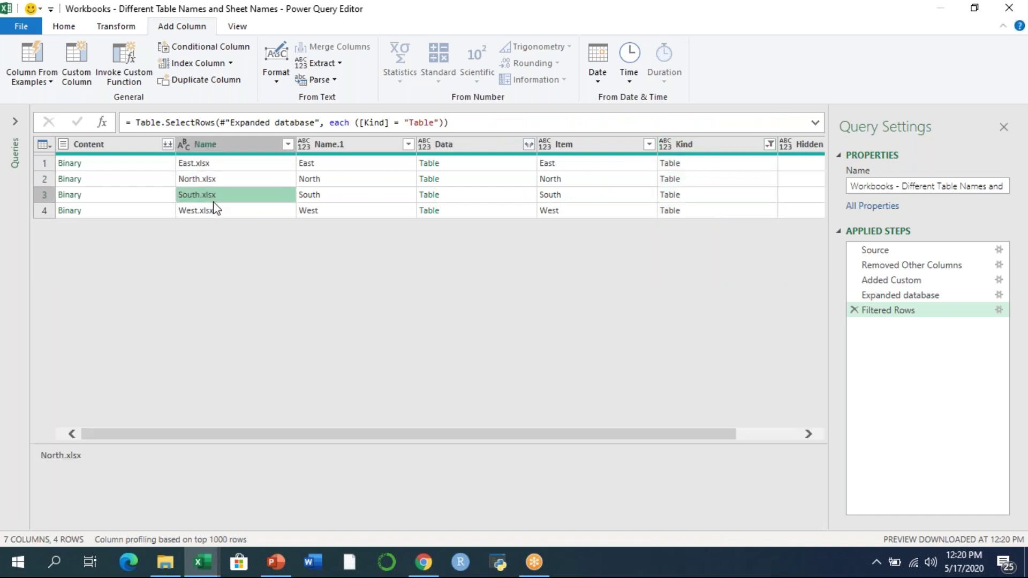
left_click(214, 210)
left_click(714, 165)
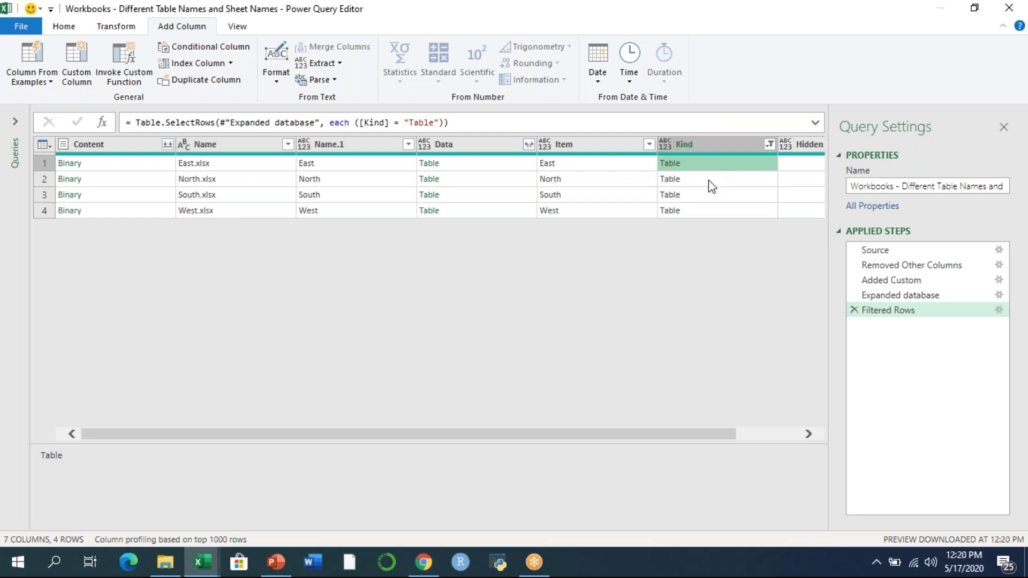
left_click(712, 179)
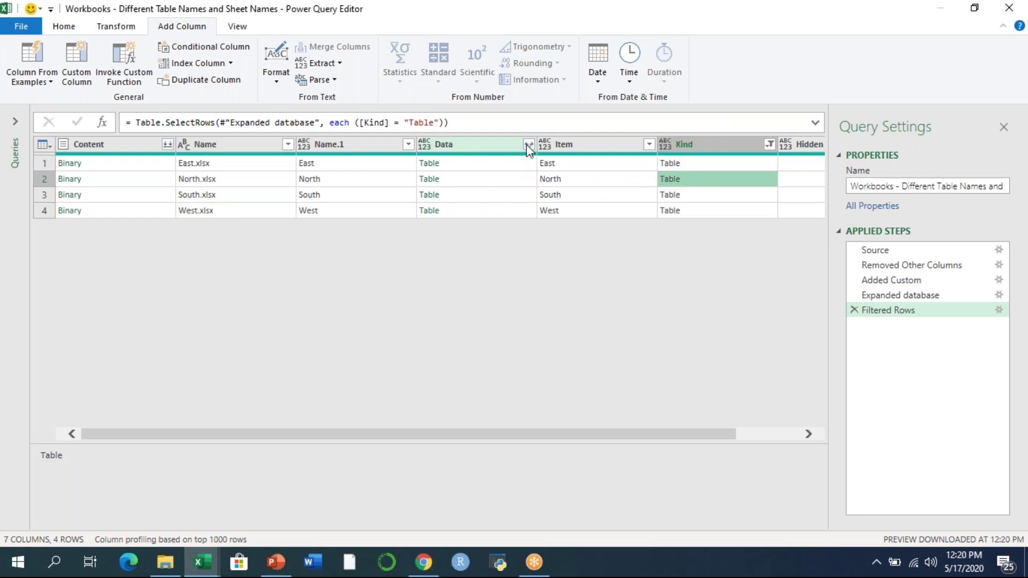
Expand the Data column into Store ID, Q1, Q2, Q3 and Q4 without using the original column name as prefix.
left_click(458, 145)
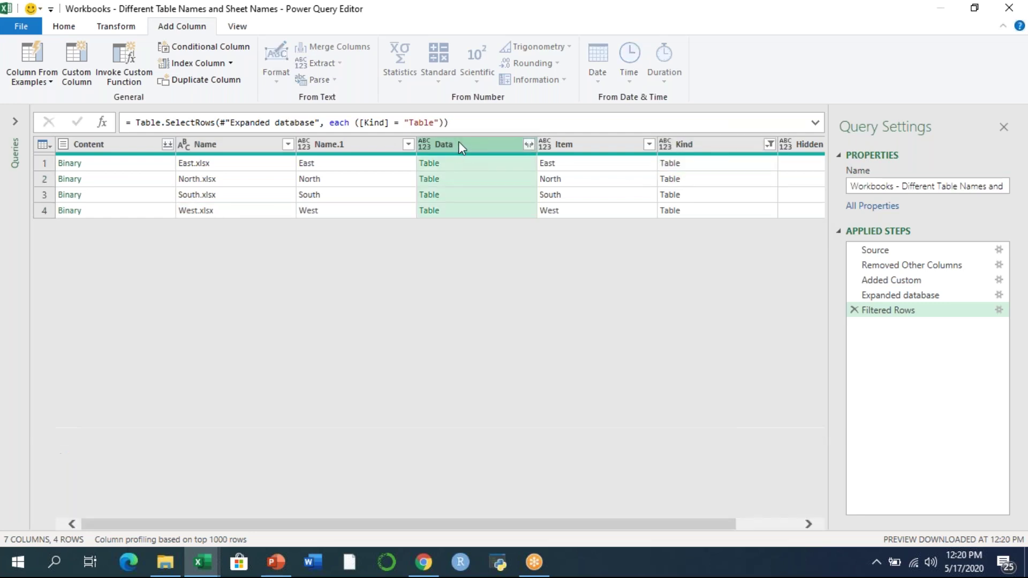
left_click(528, 144)
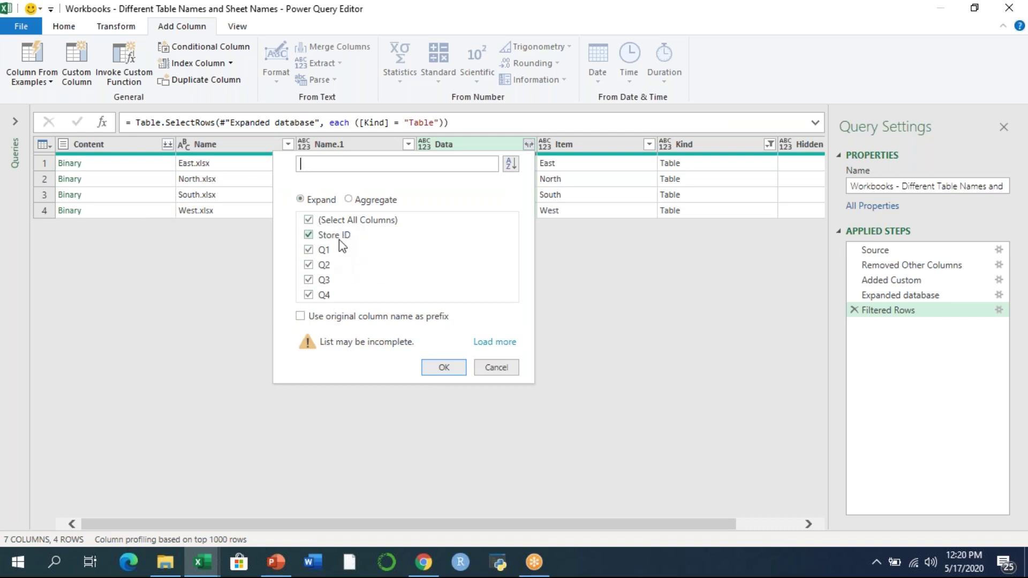
left_click(444, 368)
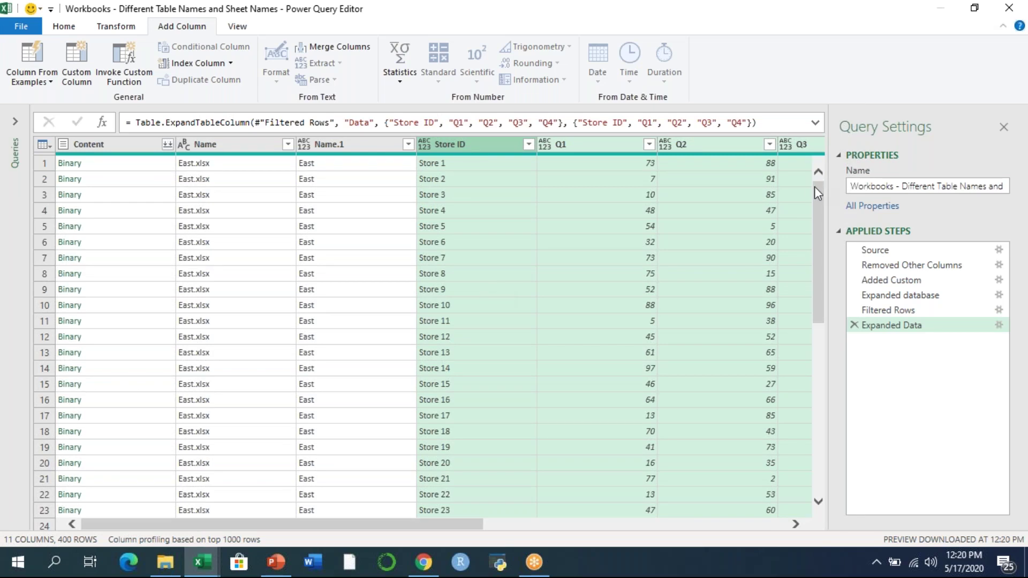
mouse_move(814, 186)
left_mouse_down()
mouse_move(838, 423)
mouse_move(819, 351)
mouse_move(817, 182)
left_mouse_up()
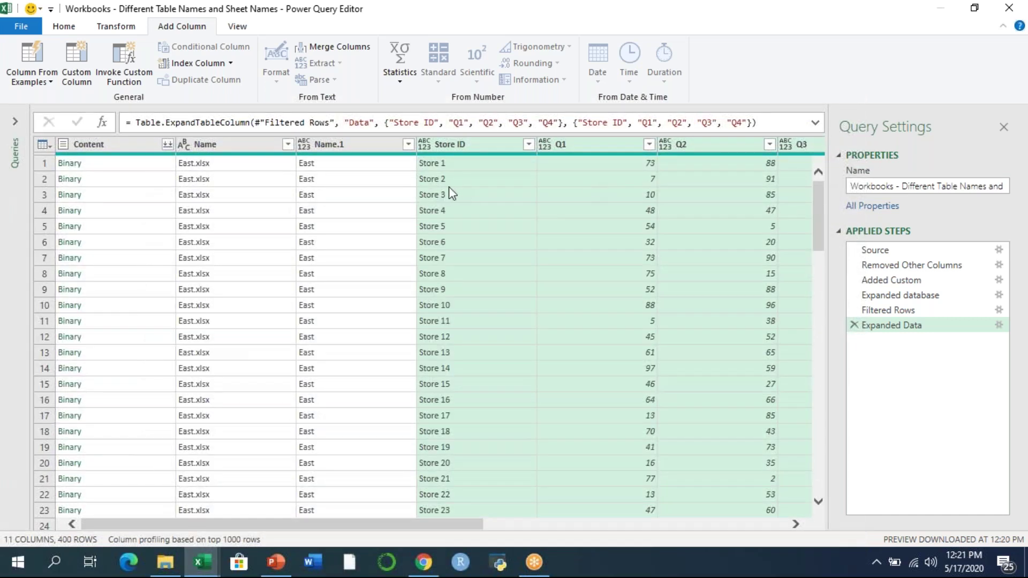
Remove the Content, Kind and Hidden columns from the query.
right_click(117, 149)
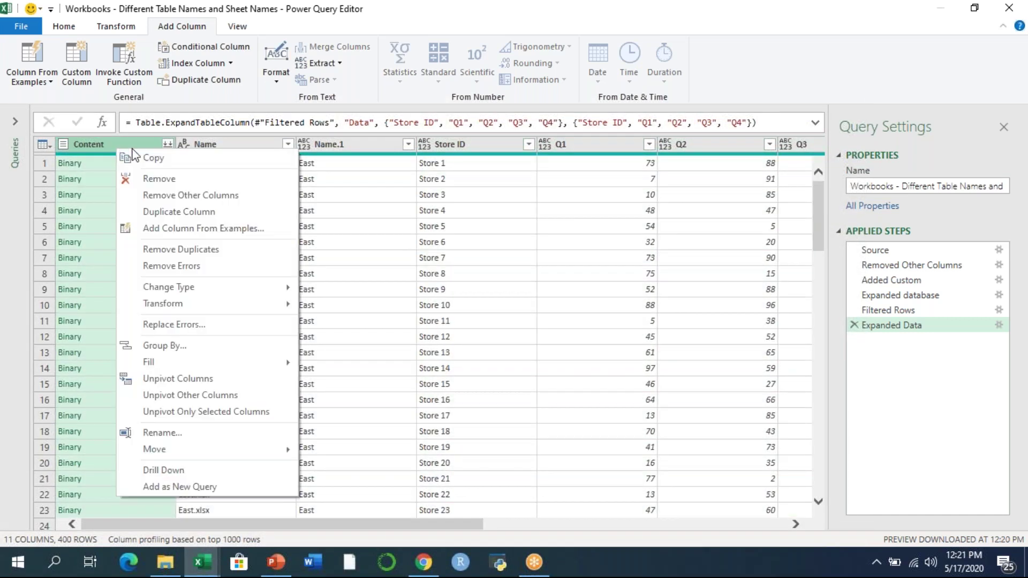
left_click(154, 177)
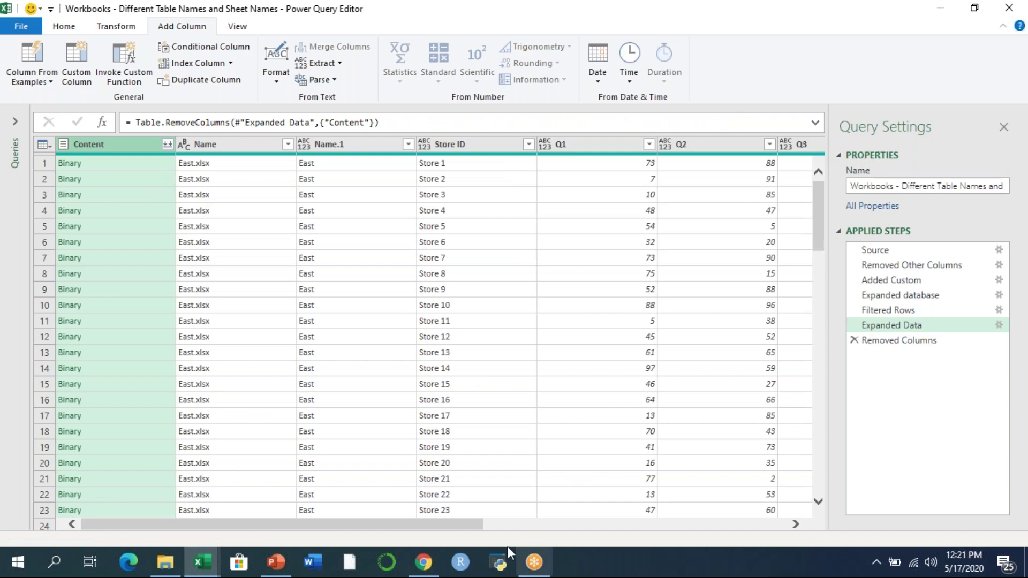
left_click_drag(567, 524, 775, 523)
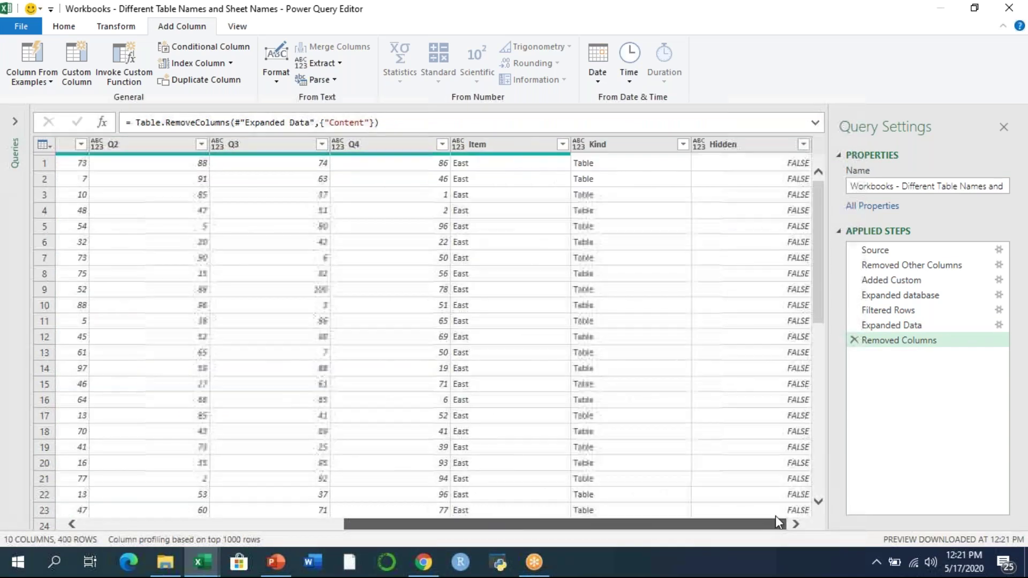
left_click(654, 147)
left_click(752, 149, "ctrl")
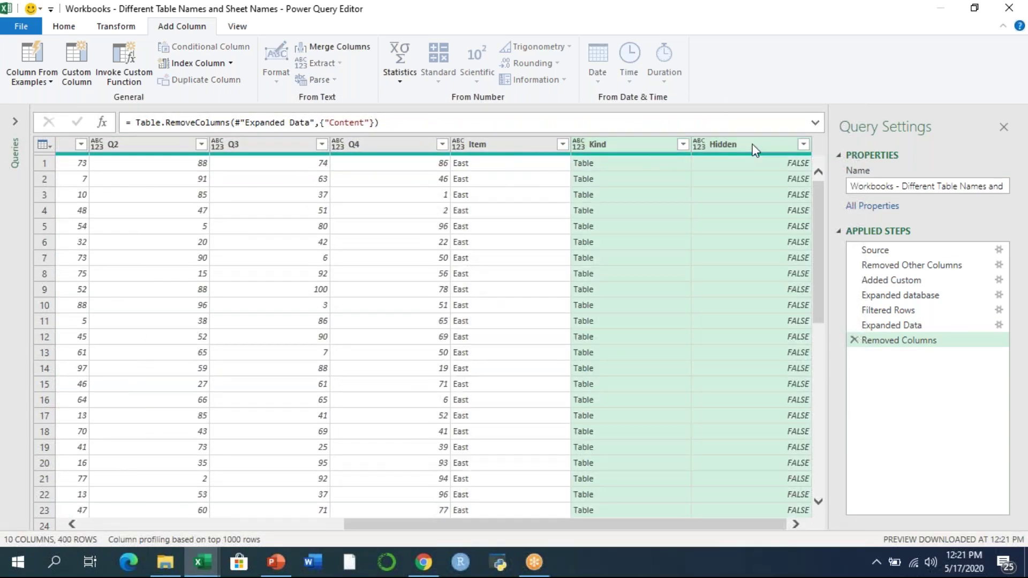
right_click(753, 149)
left_click(803, 172)
left_click_drag(292, 526, 179, 525)
Close the query editor and load the combined query as a table on a new worksheet.
left_click(61, 32)
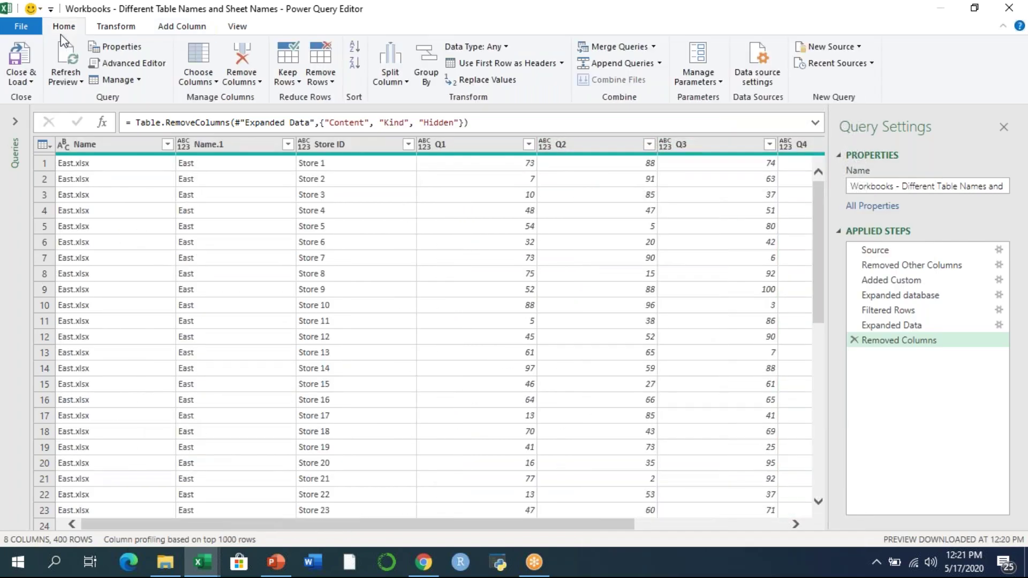
left_click(29, 84)
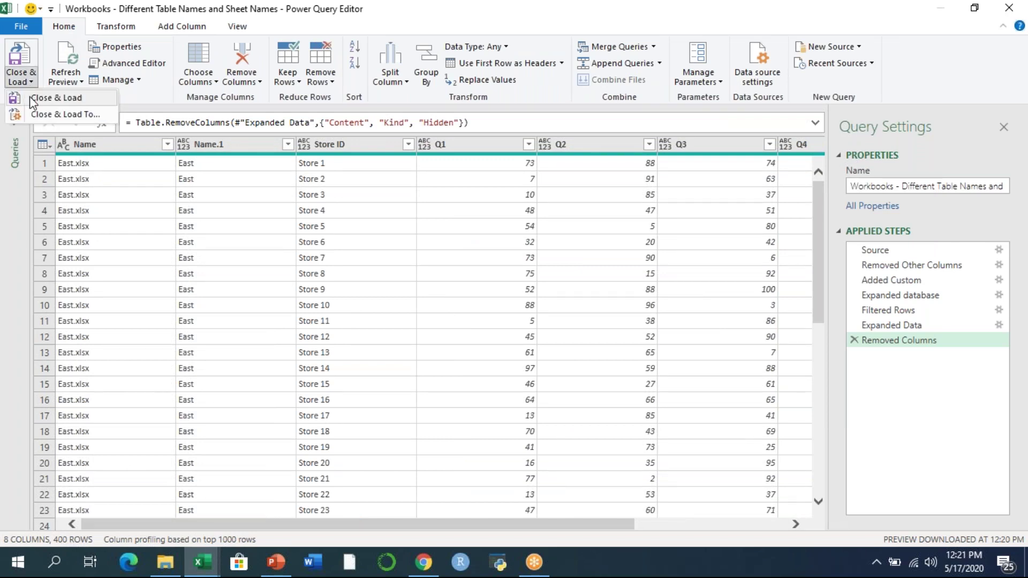
left_click(53, 98)
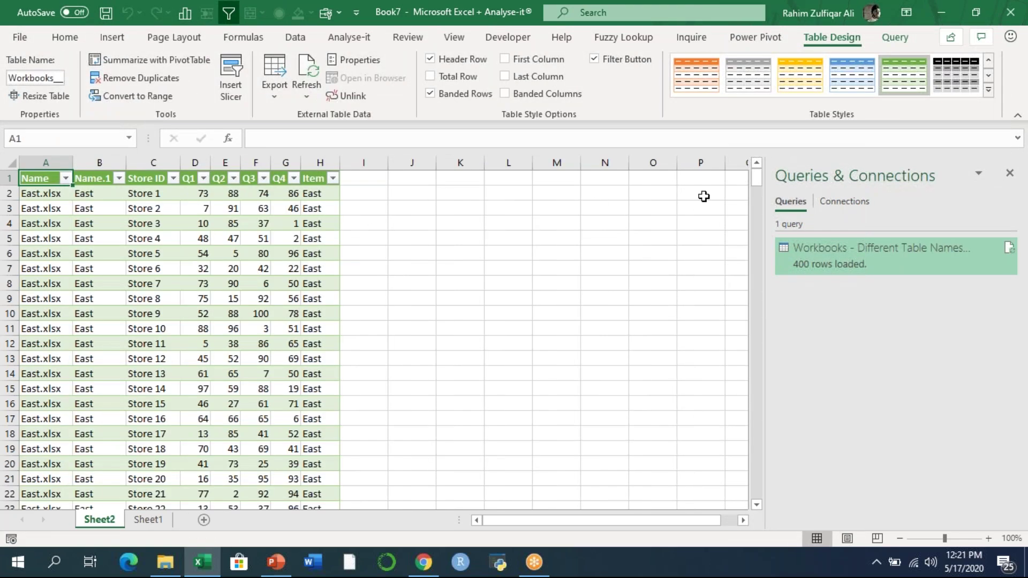
Review the loaded table and compare it with the source workbooks in the File Explorer folder.
mouse_move(753, 179)
left_mouse_down()
mouse_move(757, 482)
mouse_move(745, 165)
left_mouse_up()
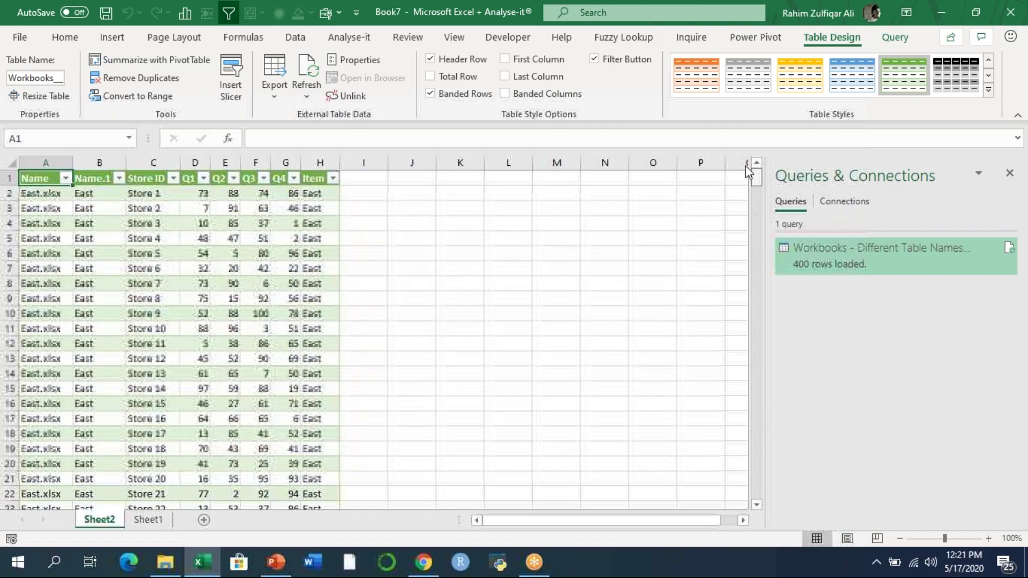
left_click(167, 563)
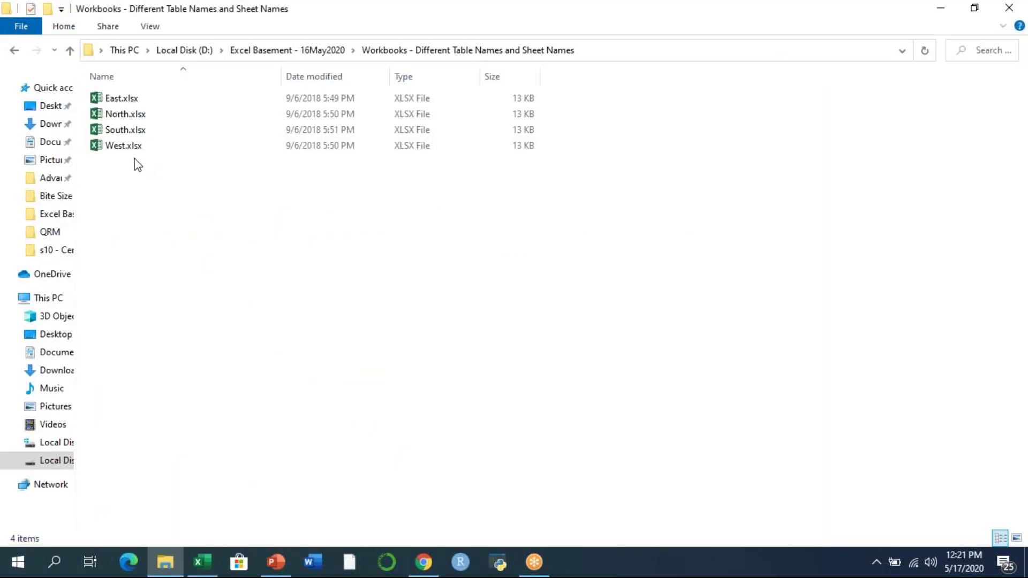
left_click(203, 563)
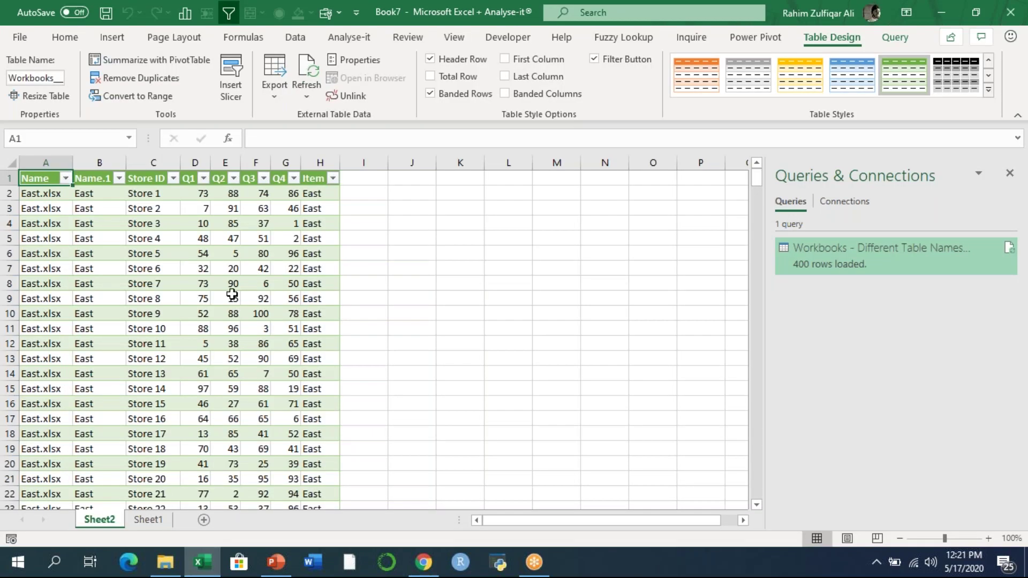
left_click(238, 239)
left_click(295, 37)
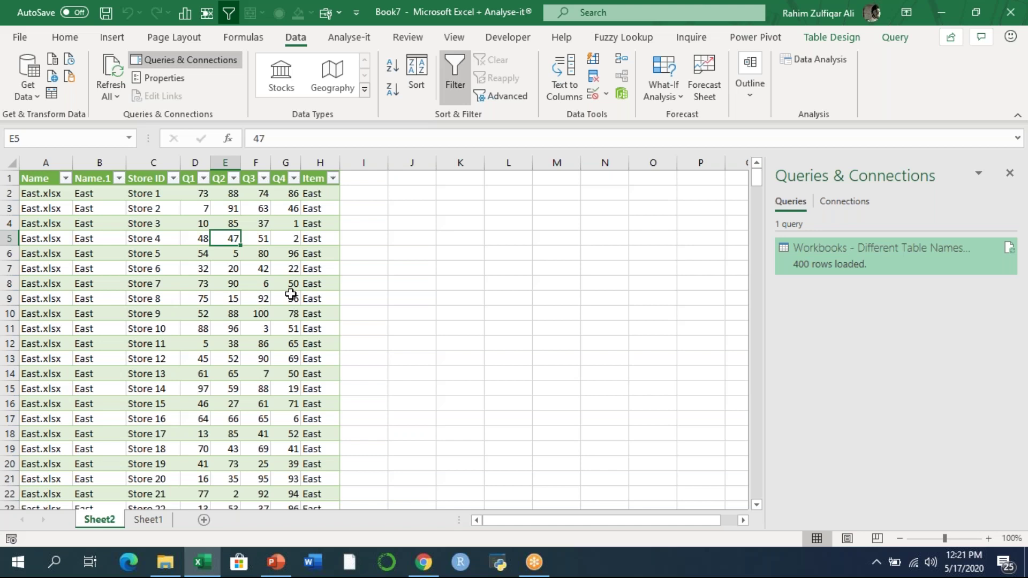
scroll(291, 294, "down", 1)
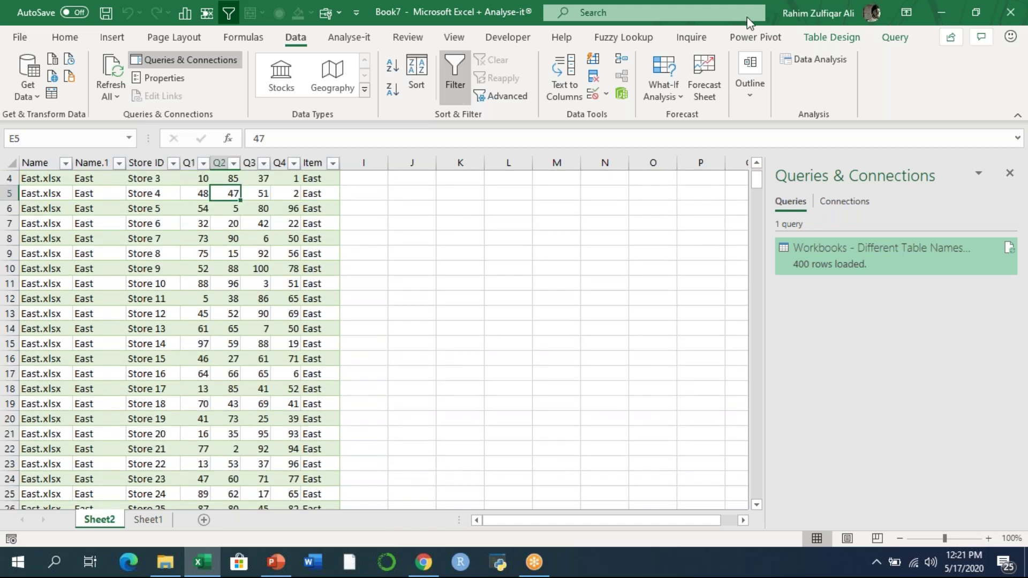
left_click(160, 296)
left_click(395, 288)
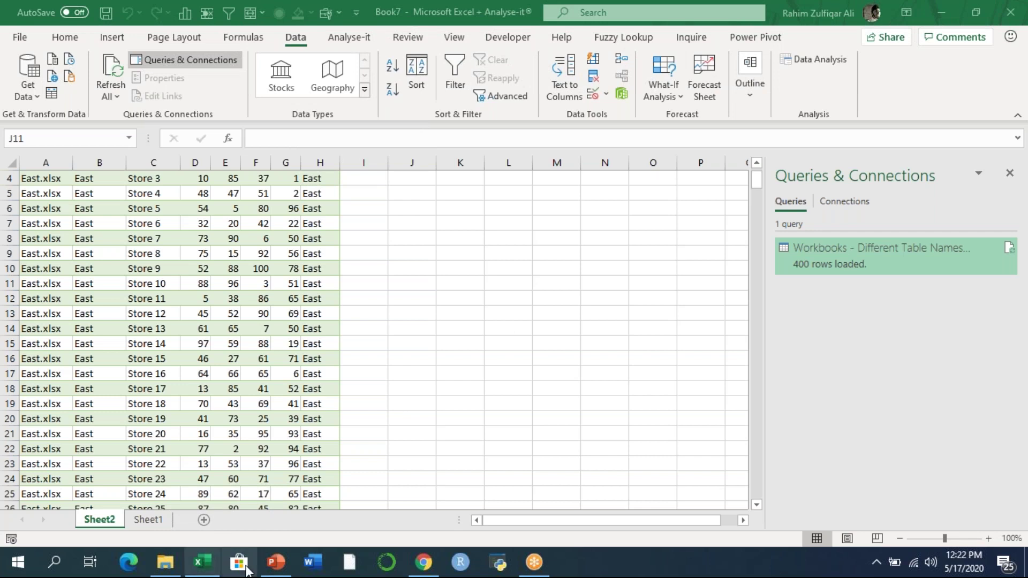
Switch to PowerPoint and show the closing THANK YOU slide, number 46, of the webinar presentation.
left_click(276, 562)
left_click(58, 500)
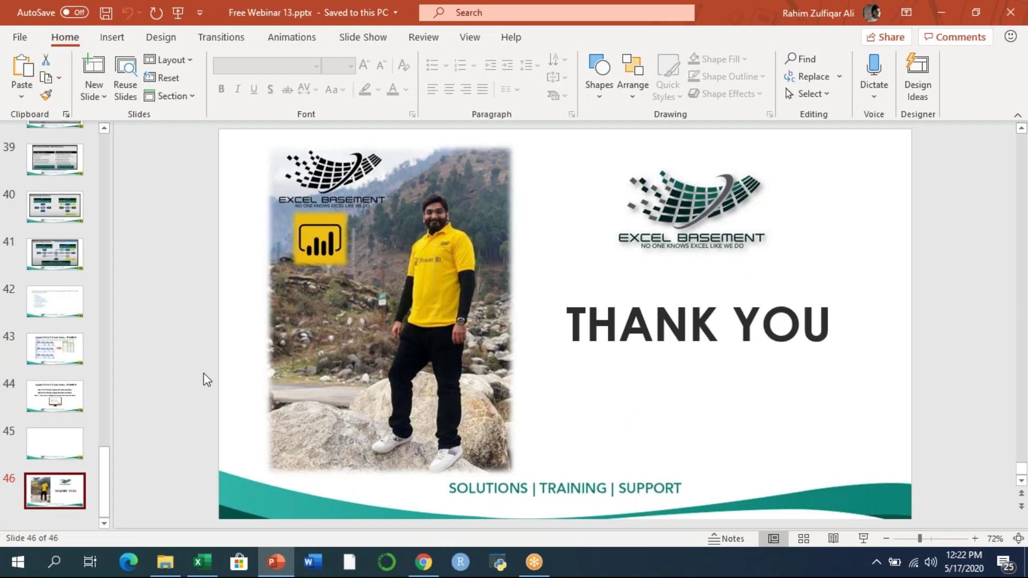